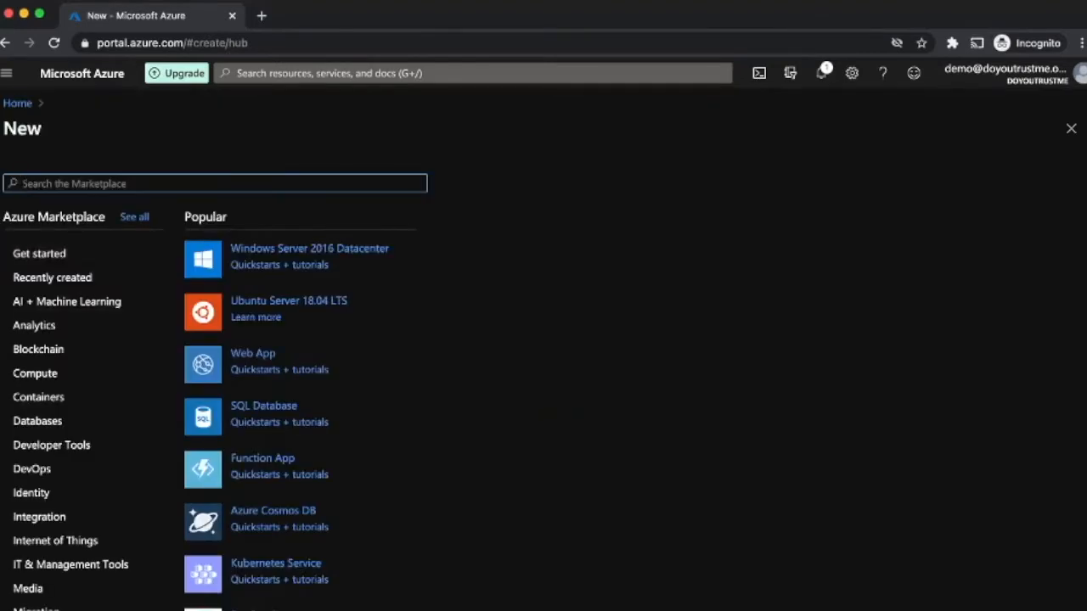
# Step: Start a new resource group named BastionRG in the East US 2 region
pyautogui.write('resource')
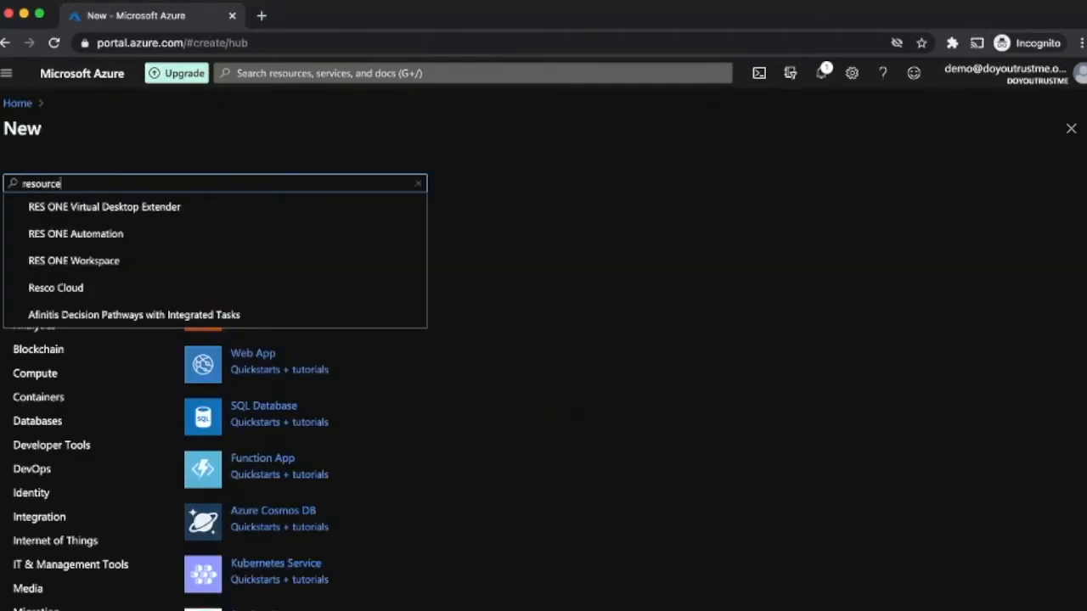
pyautogui.press('Down')
pyautogui.press('Down')
pyautogui.press('Down')
pyautogui.press('Return')
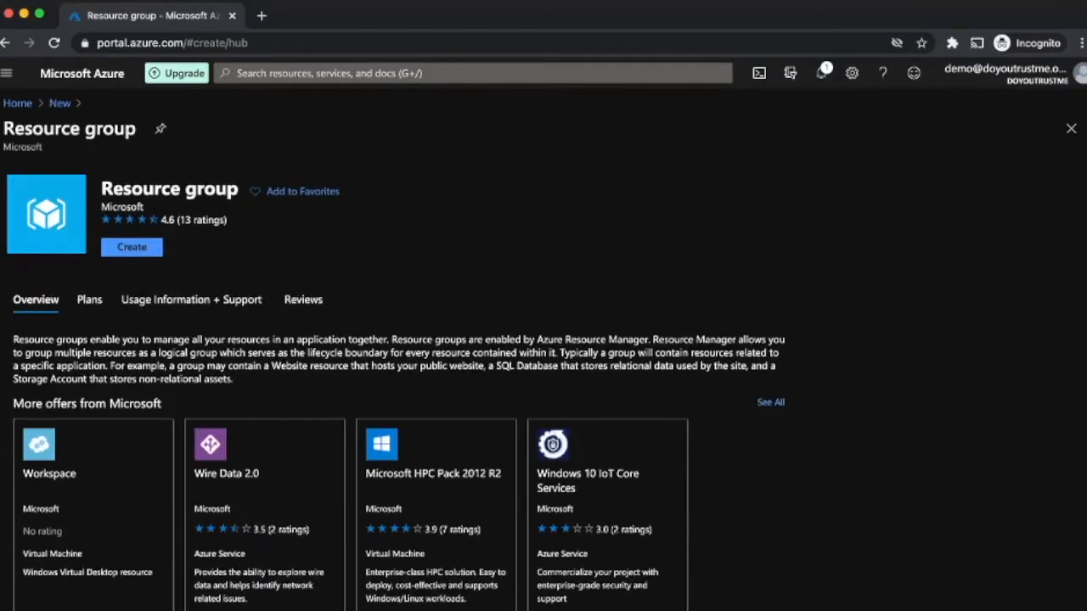
pyautogui.click(132, 246)
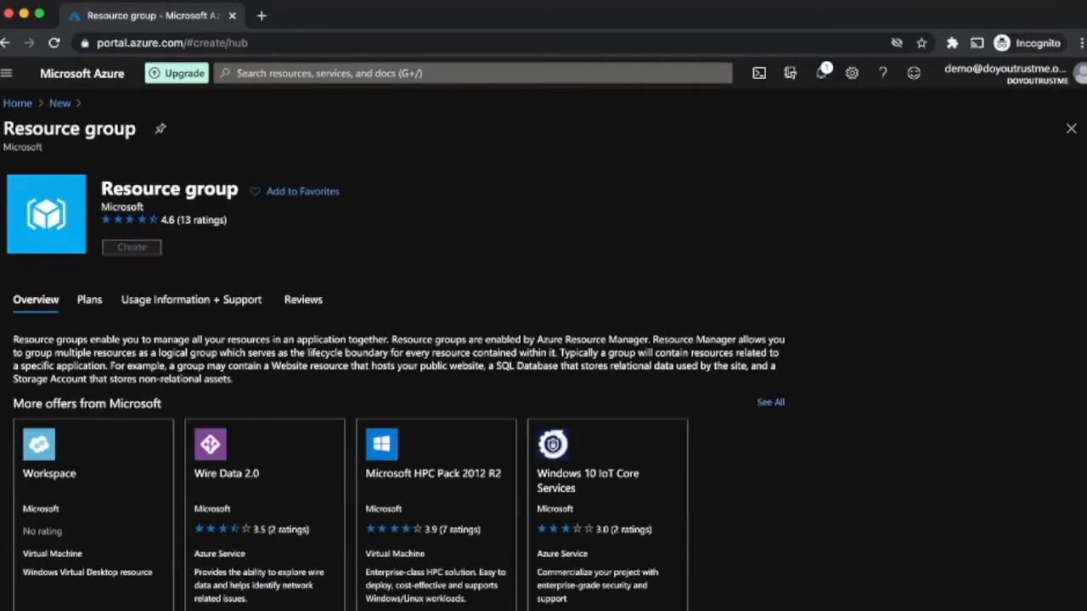
pyautogui.click(375, 324)
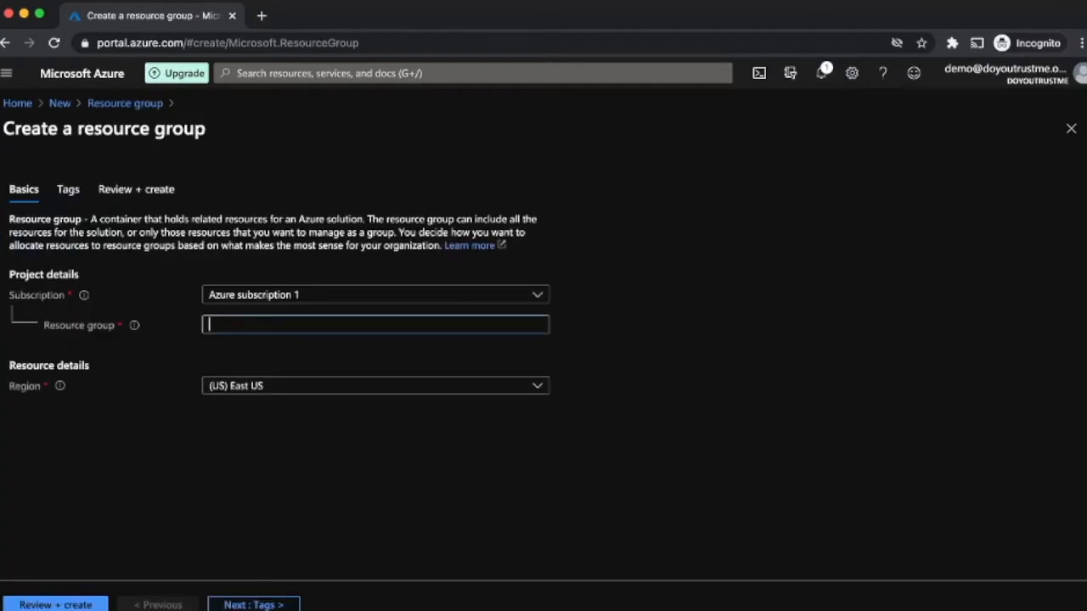
pyautogui.write('BastionRG')
pyautogui.press('Tab')
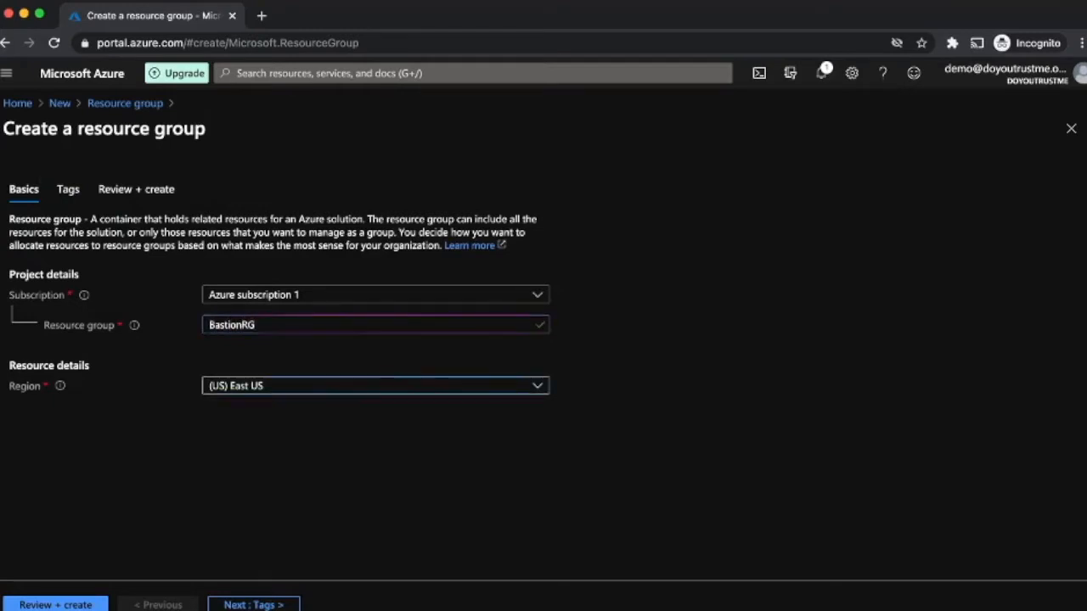
pyautogui.press('Return')
pyautogui.press('Down')
pyautogui.press('Return')
# Step: Validate and create BastionRG, open it, then return to the Home page
pyautogui.press('Tab')
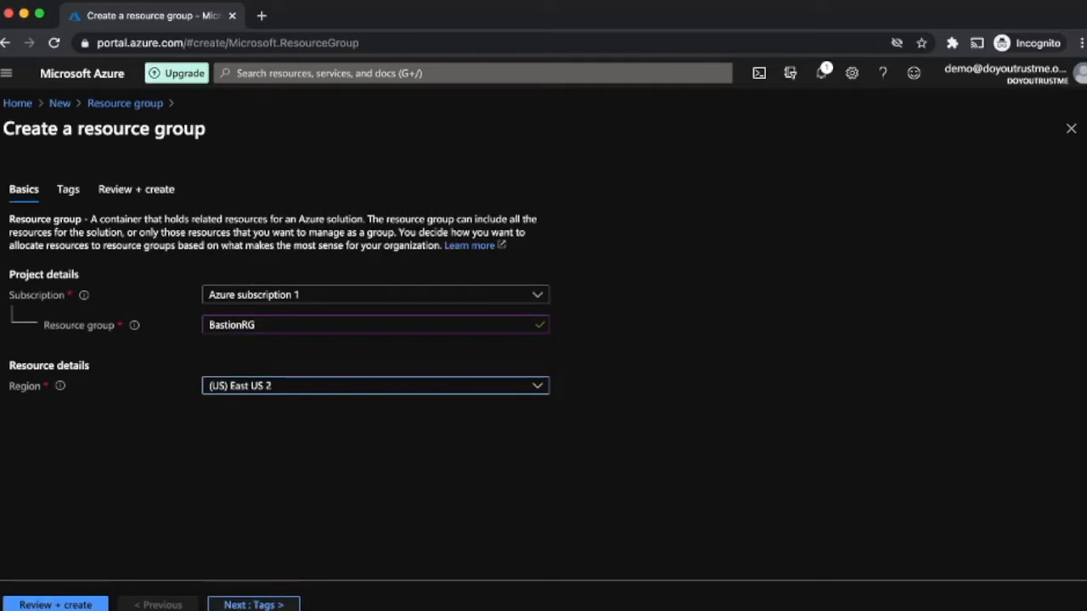
pyautogui.press('Return')
pyautogui.press('Return')
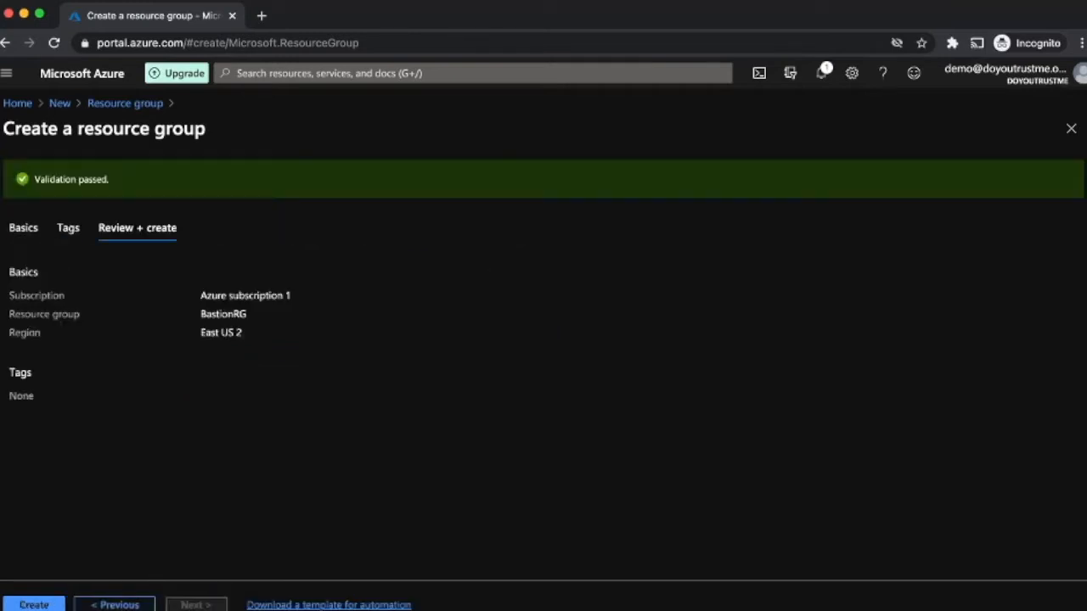
pyautogui.press('Return')
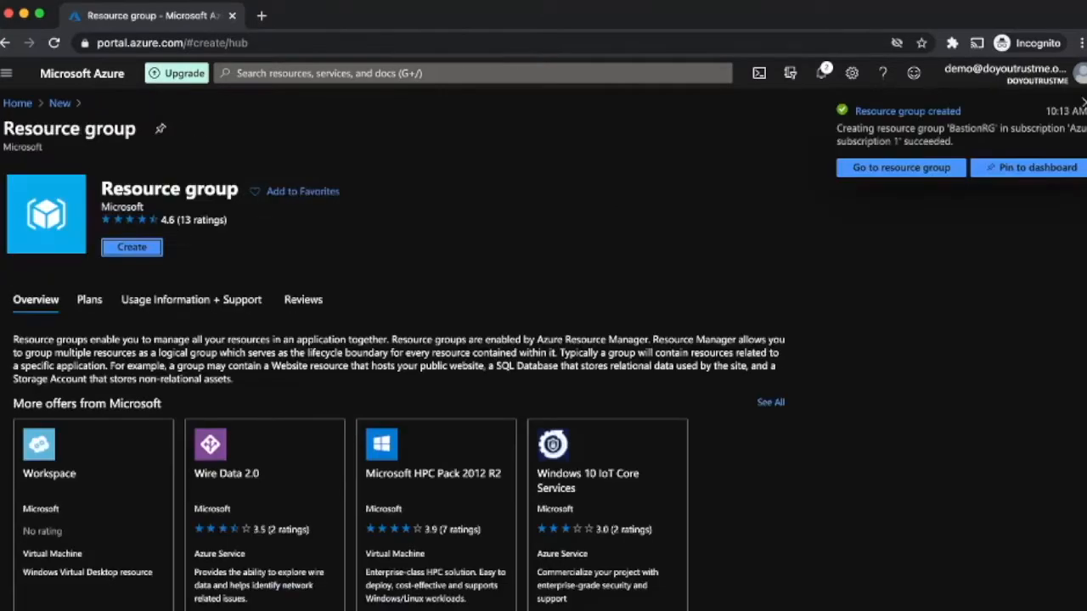
pyautogui.click(901, 167)
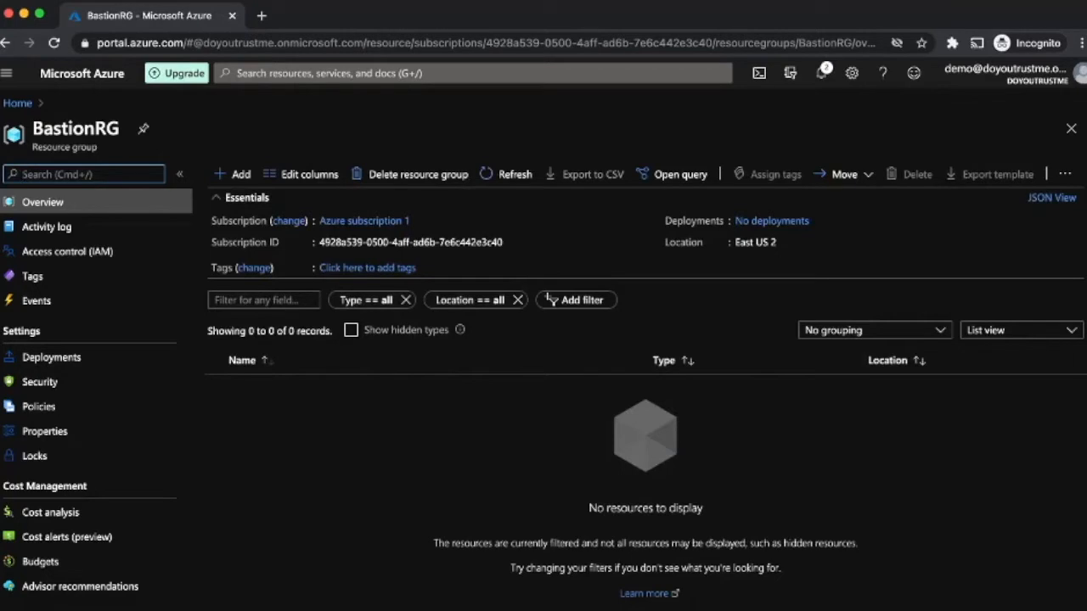
pyautogui.click(17, 103)
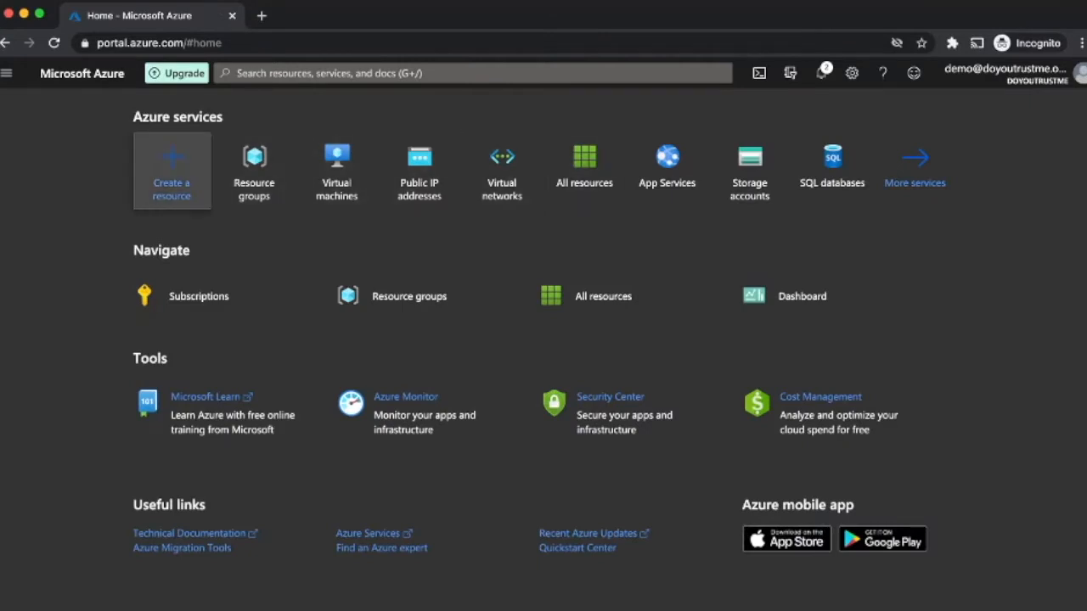
# Step: Open the Virtual Network create form from the Marketplace
pyautogui.click(172, 170)
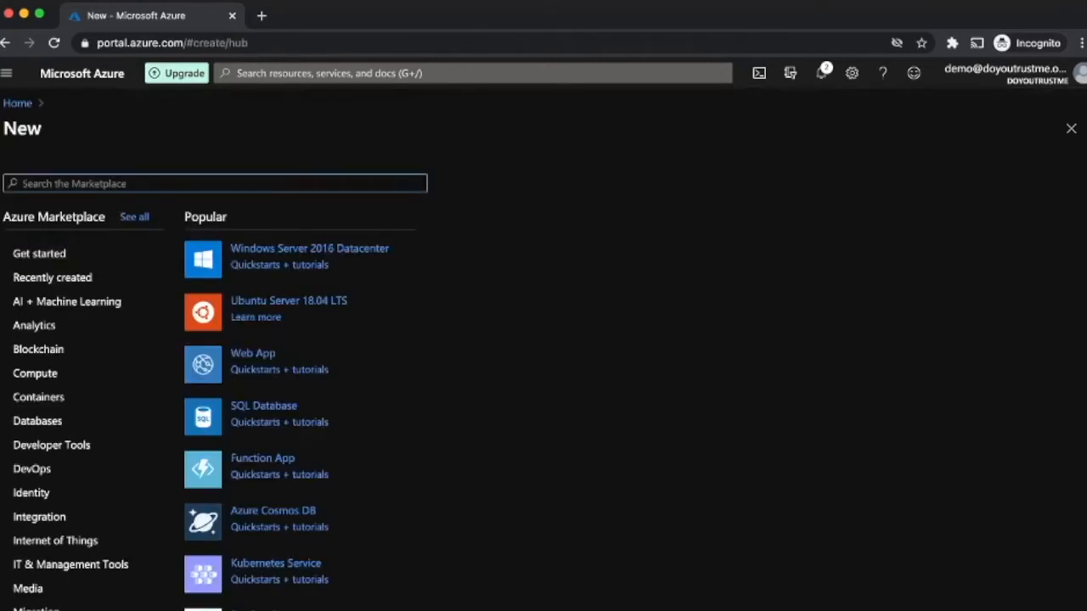
pyautogui.write('virtal')
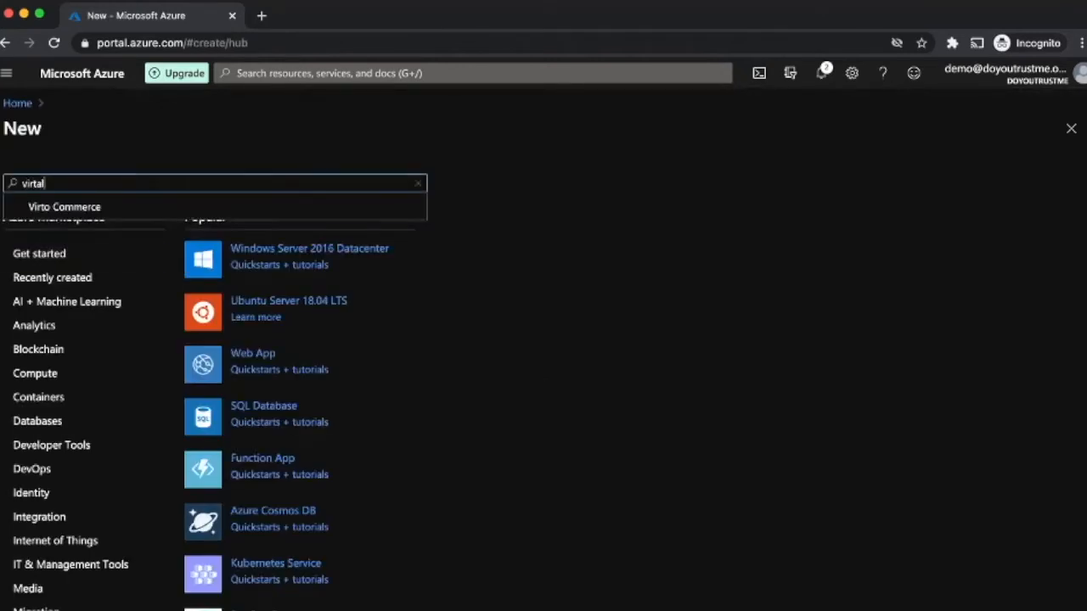
pyautogui.write(' netw')
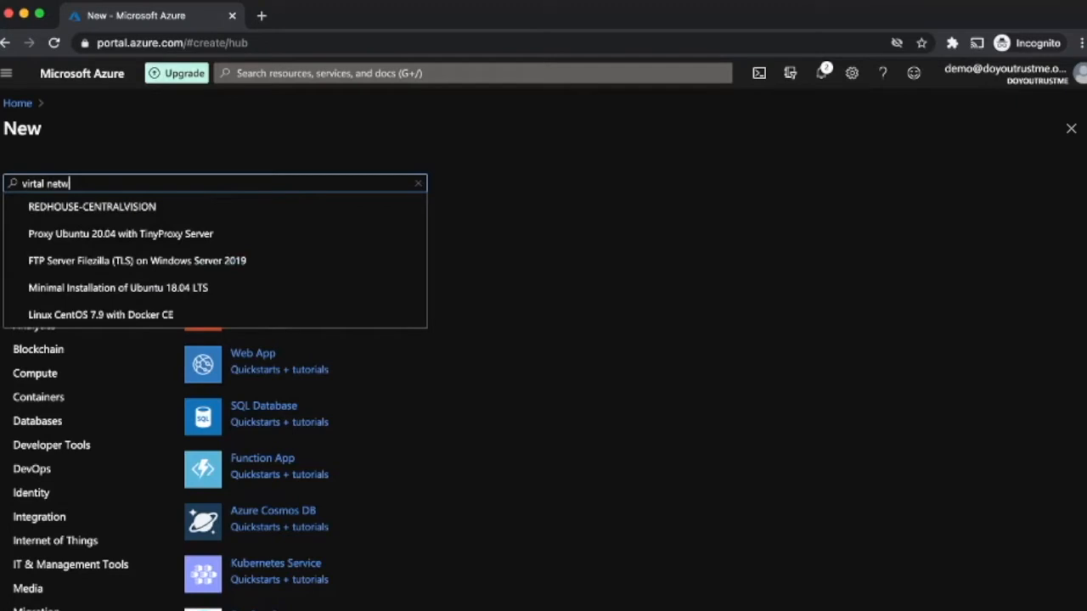
pyautogui.press('Down')
pyautogui.press('Return')
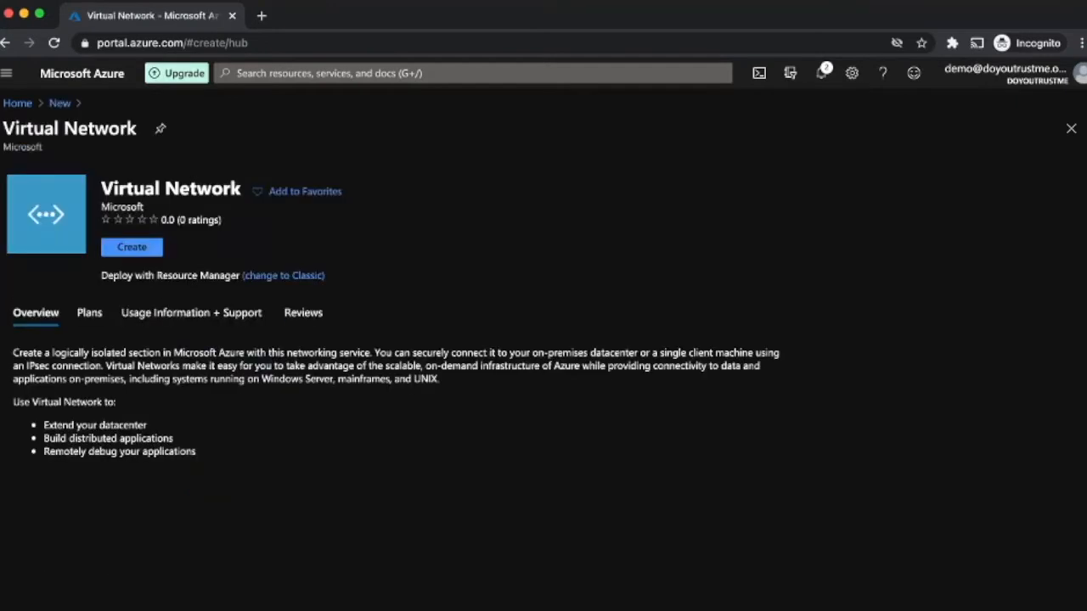
pyautogui.click(132, 247)
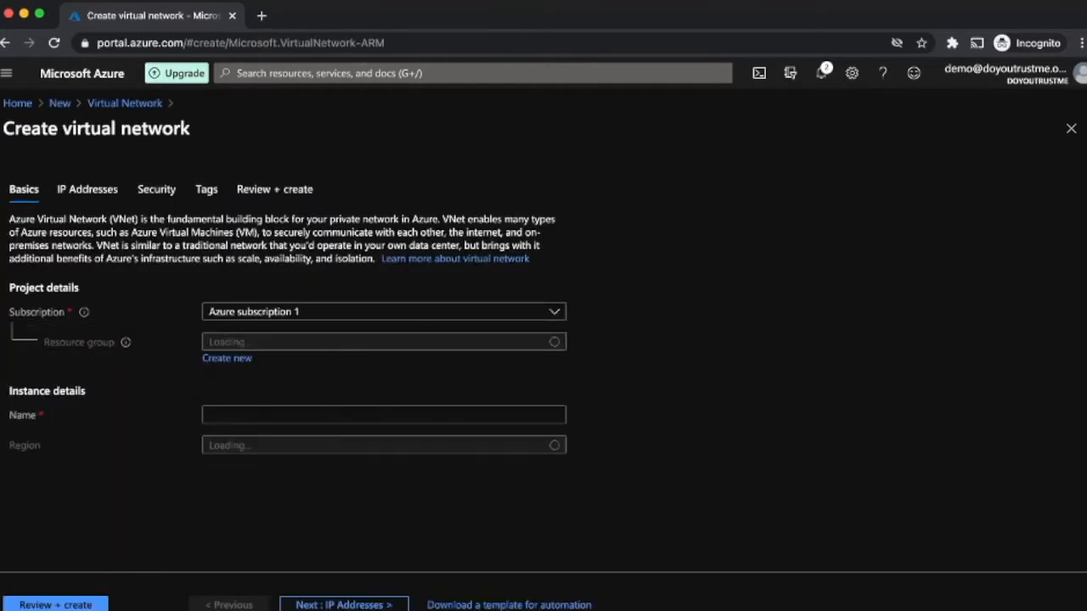
# Step: Place the network in BastionRG, name it BAstionVnet, and go to IP Addresses
pyautogui.click(384, 342)
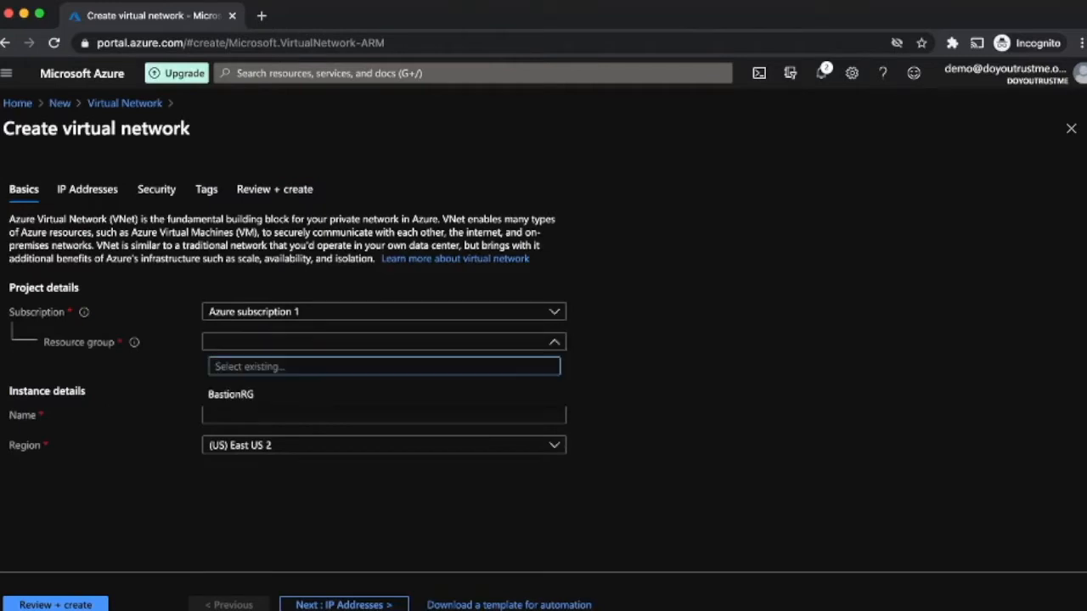
pyautogui.hscroll(-1, 384, 365)
pyautogui.click(395, 341)
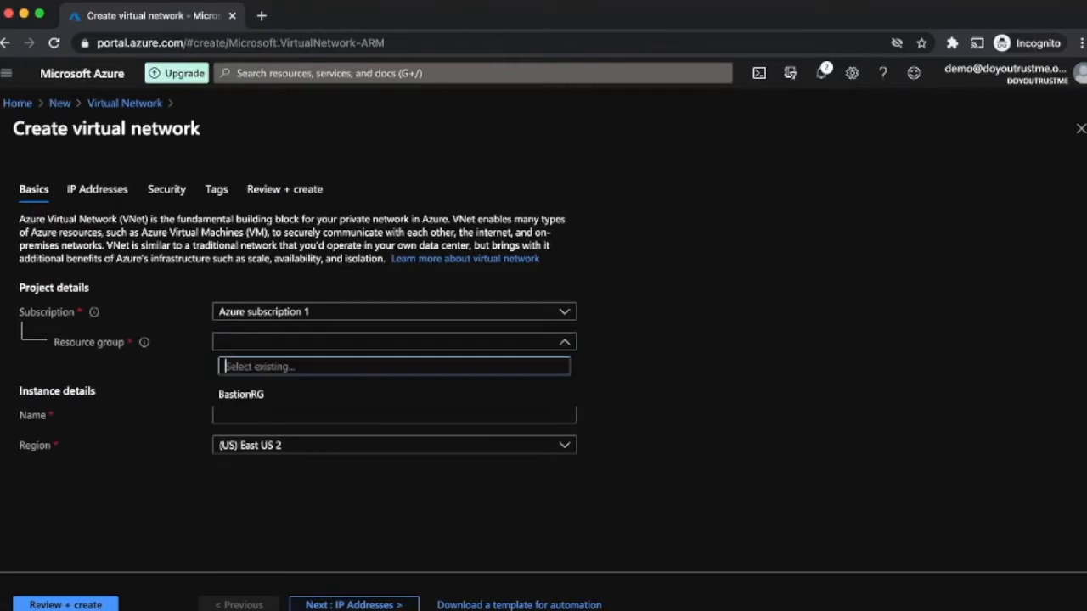
pyautogui.click(255, 394)
pyautogui.click(394, 415)
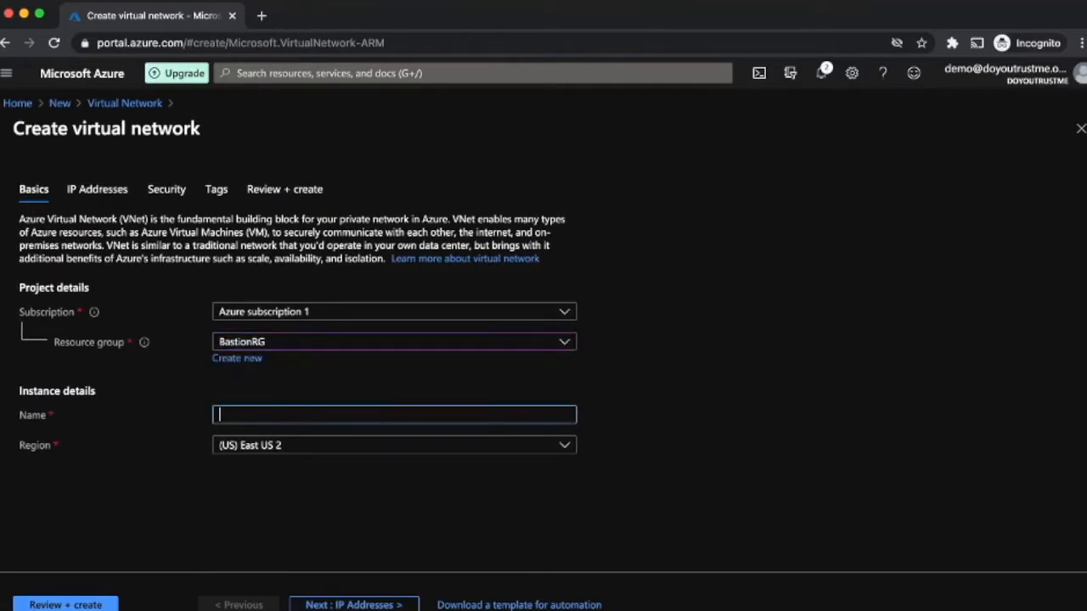
pyautogui.write('BAstionVnet')
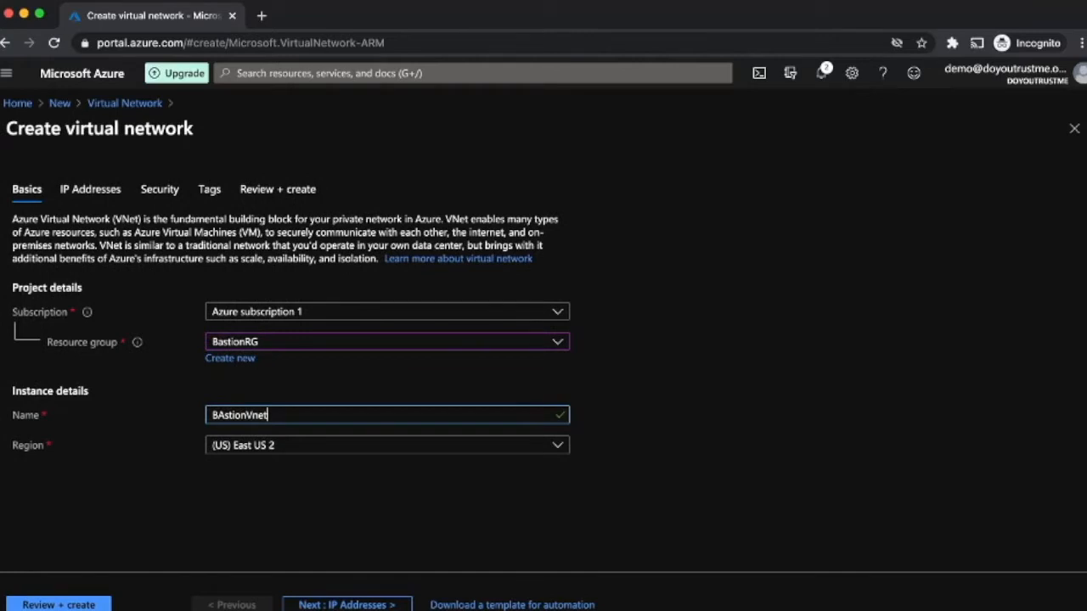
pyautogui.click(346, 605)
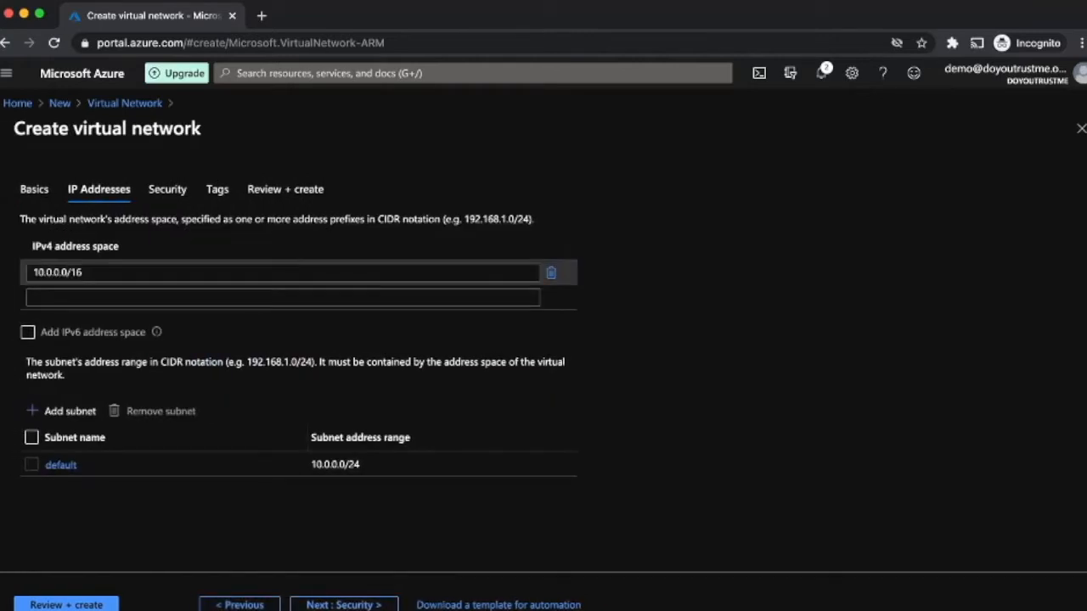
# Step: Replace the default 10.0.0.0/16 address space with 10.30.100.0/22
pyautogui.click(551, 273)
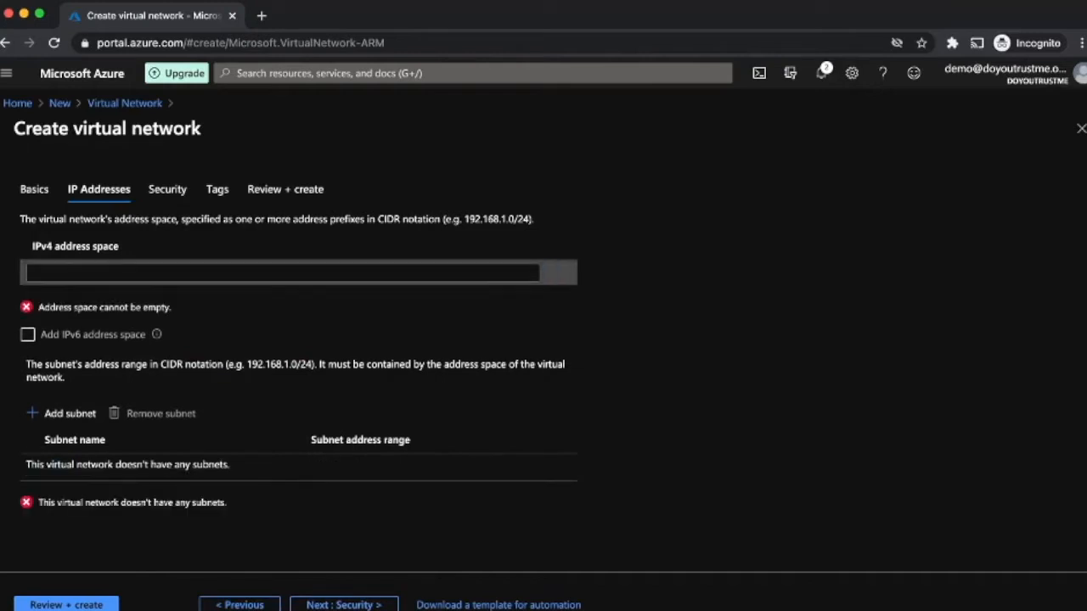
pyautogui.click(283, 272)
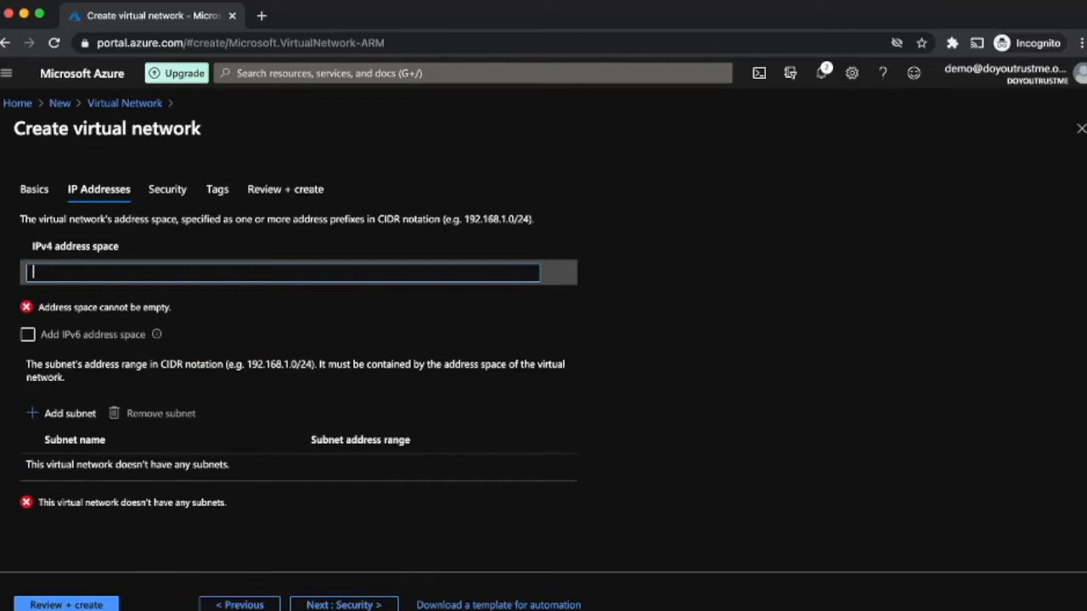
pyautogui.write('10.30.')
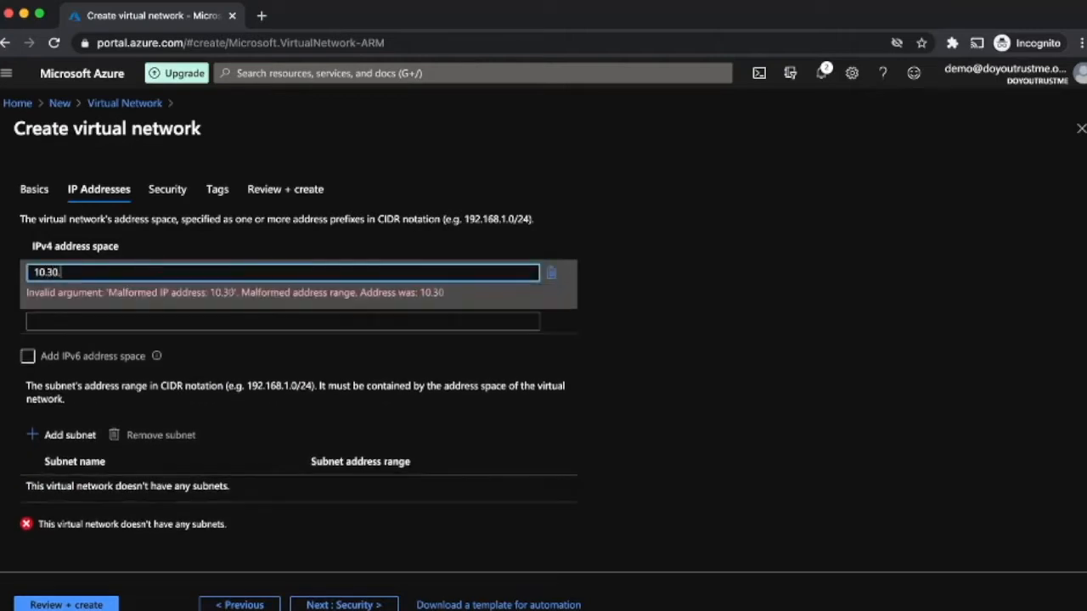
pyautogui.write('100.0')
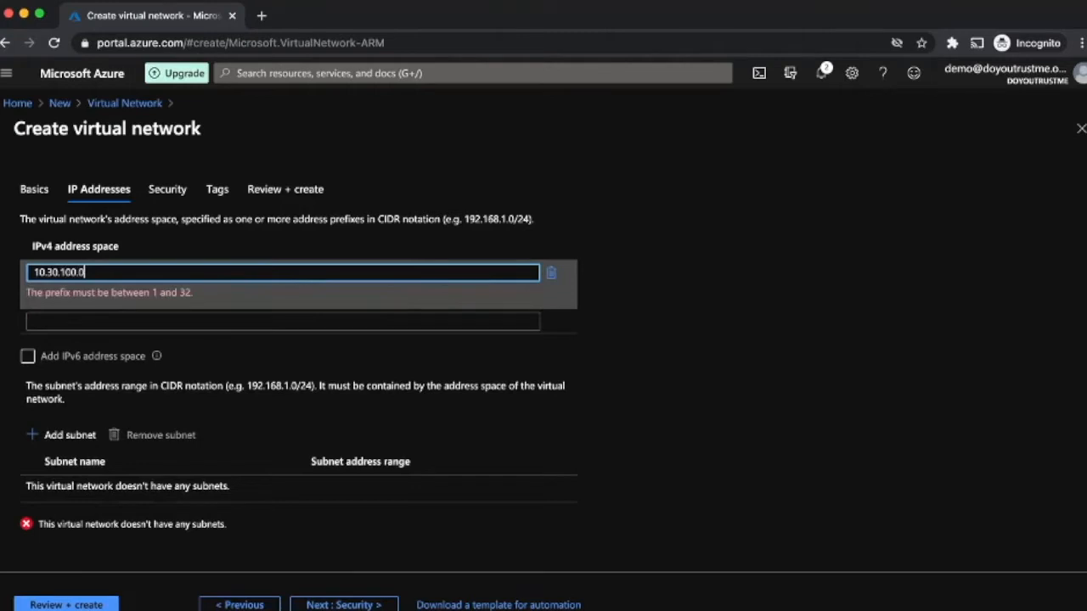
pyautogui.write('/22')
pyautogui.press('Return')
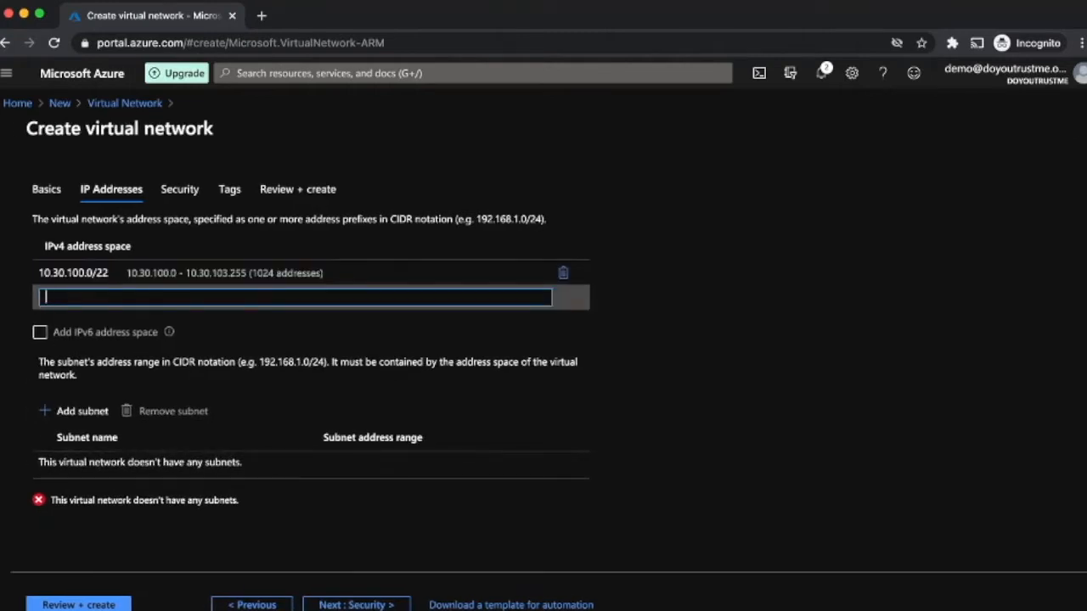
pyautogui.click(356, 333)
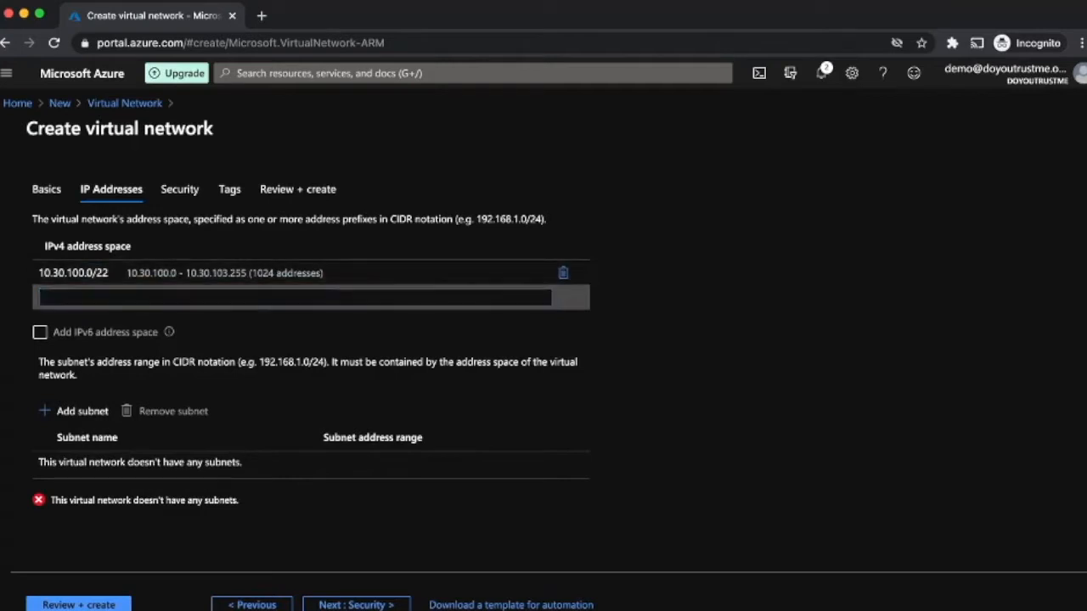
# Step: Add a subnet named servers with range 10.30.100.0/24
pyautogui.click(74, 411)
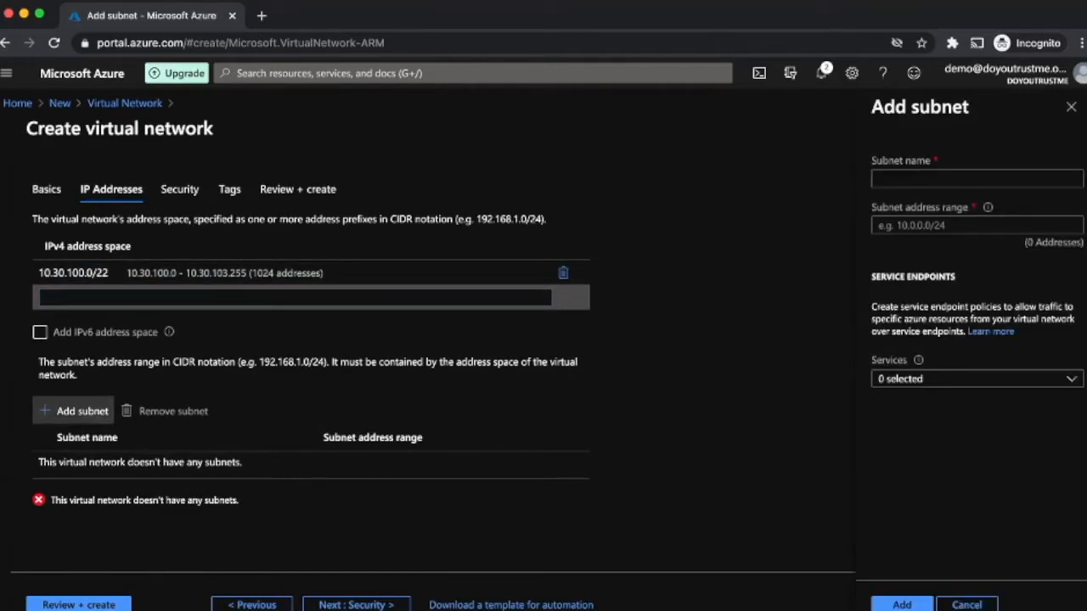
pyautogui.write('servers')
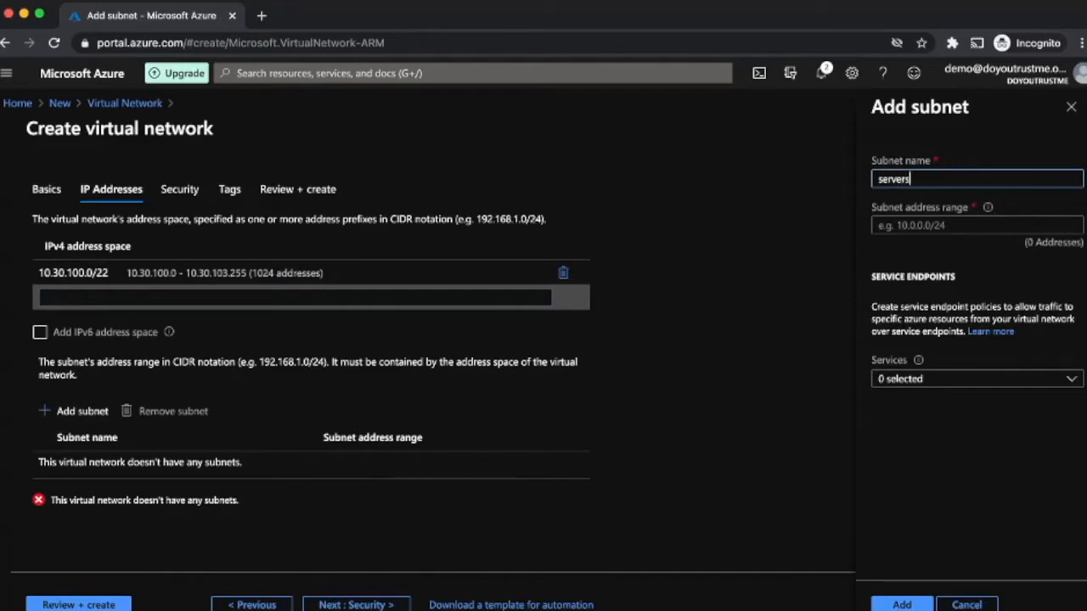
pyautogui.press('Tab')
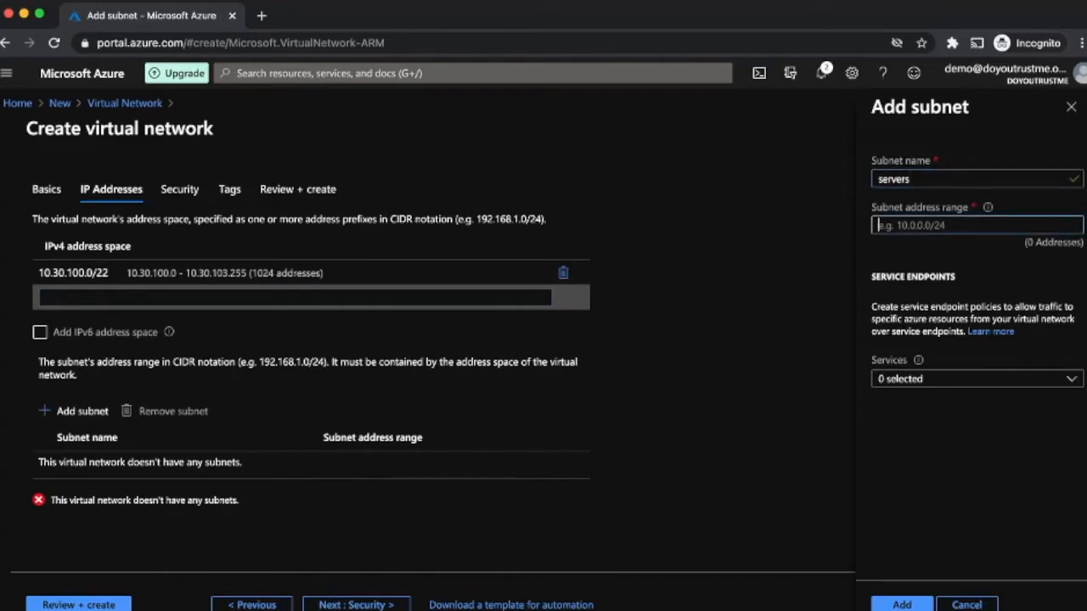
pyautogui.write('10.30.100.')
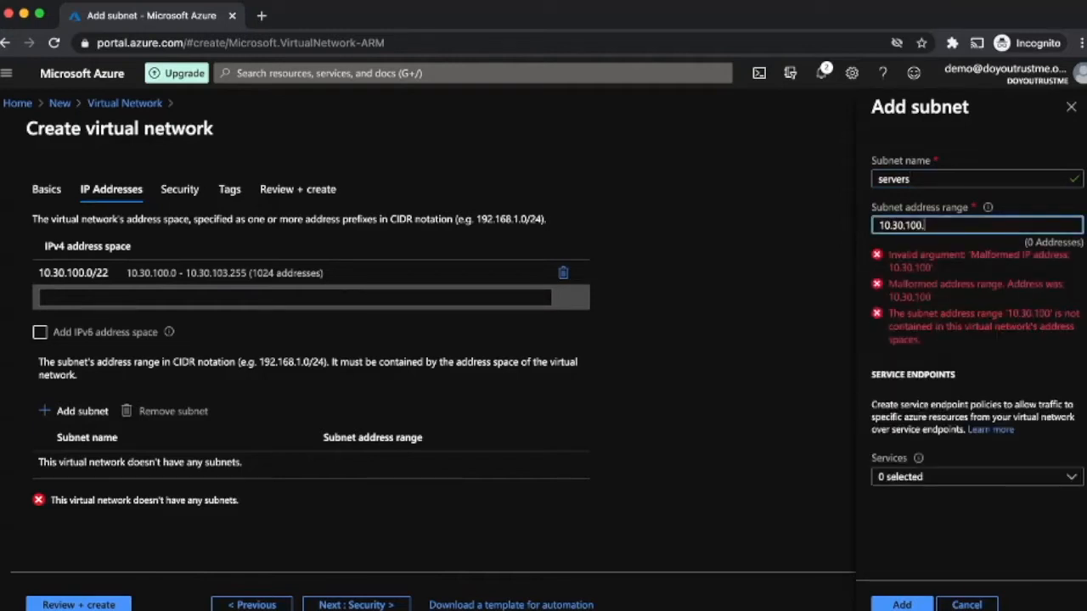
pyautogui.write('0/22')
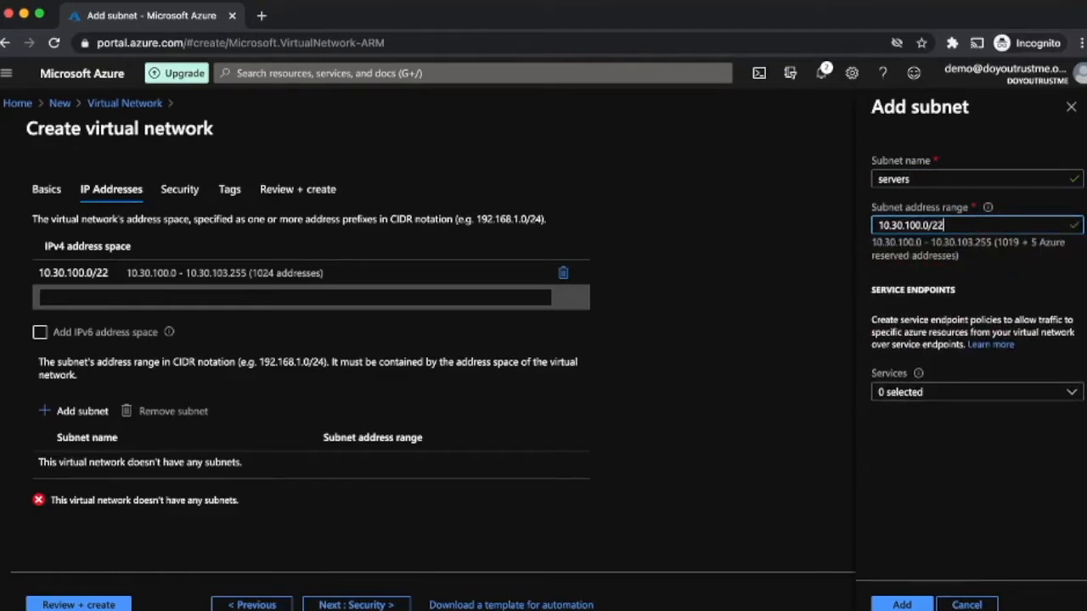
pyautogui.press('BackSpace')
pyautogui.write('4')
pyautogui.click(902, 605)
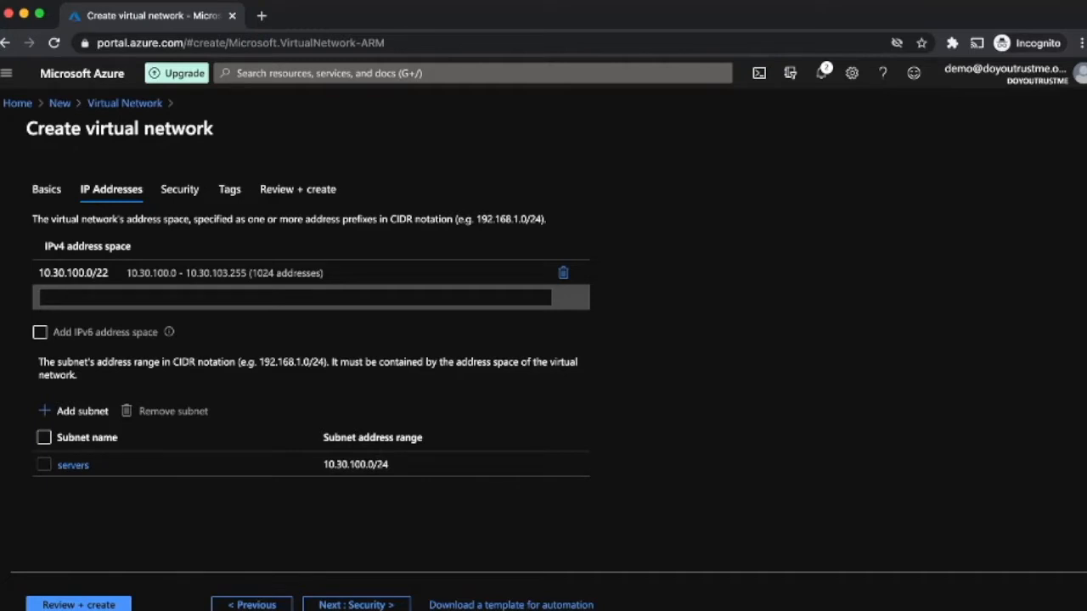
# Step: Leave the Bastion host disabled, pass validation, and create BAstionVnet
pyautogui.click(356, 605)
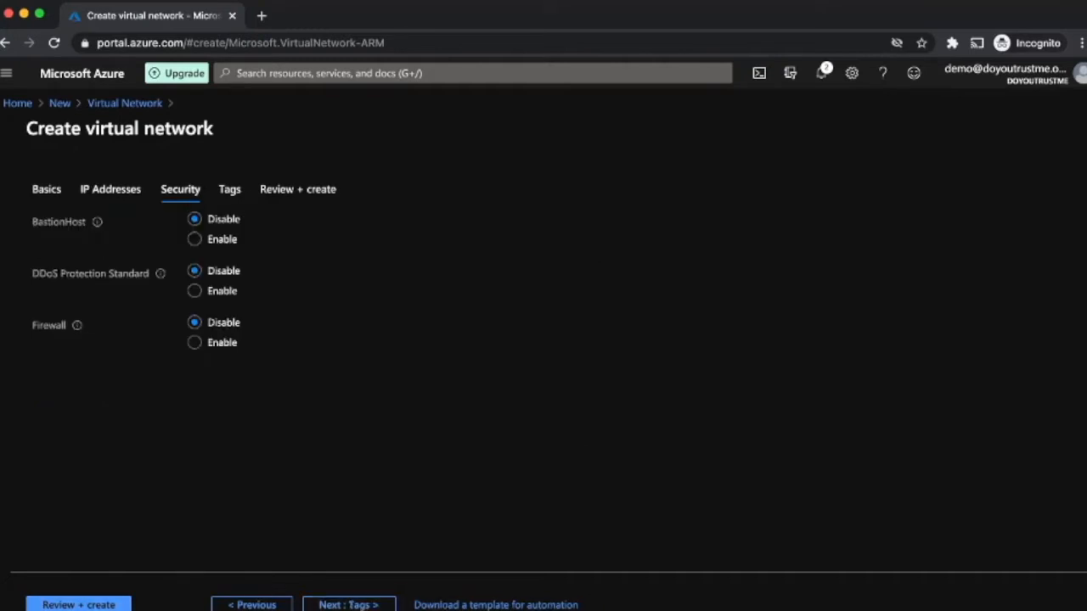
pyautogui.click(194, 240)
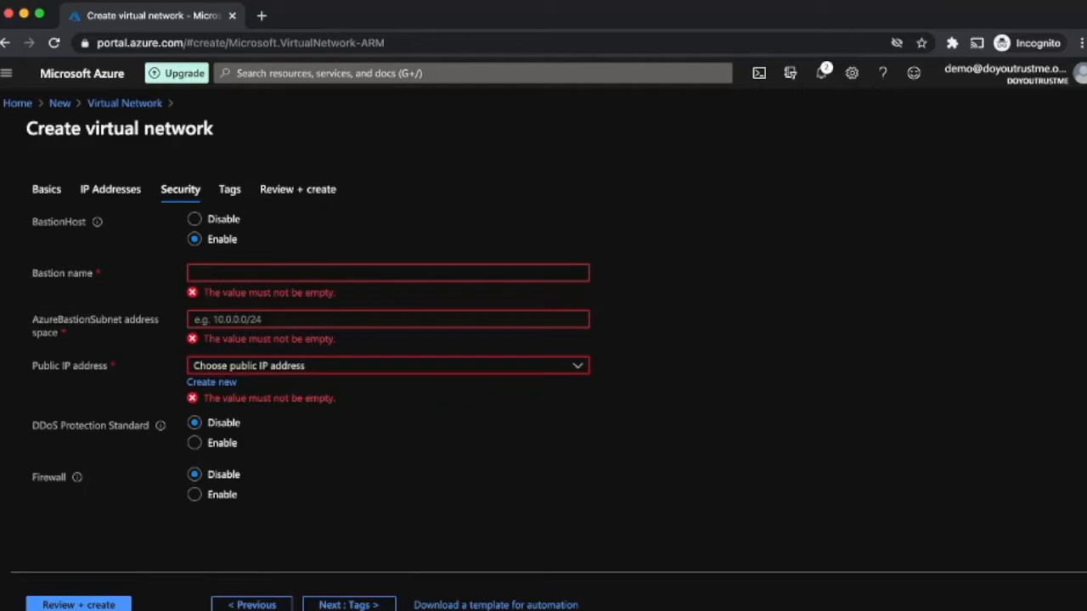
pyautogui.click(195, 220)
pyautogui.click(348, 605)
pyautogui.click(348, 604)
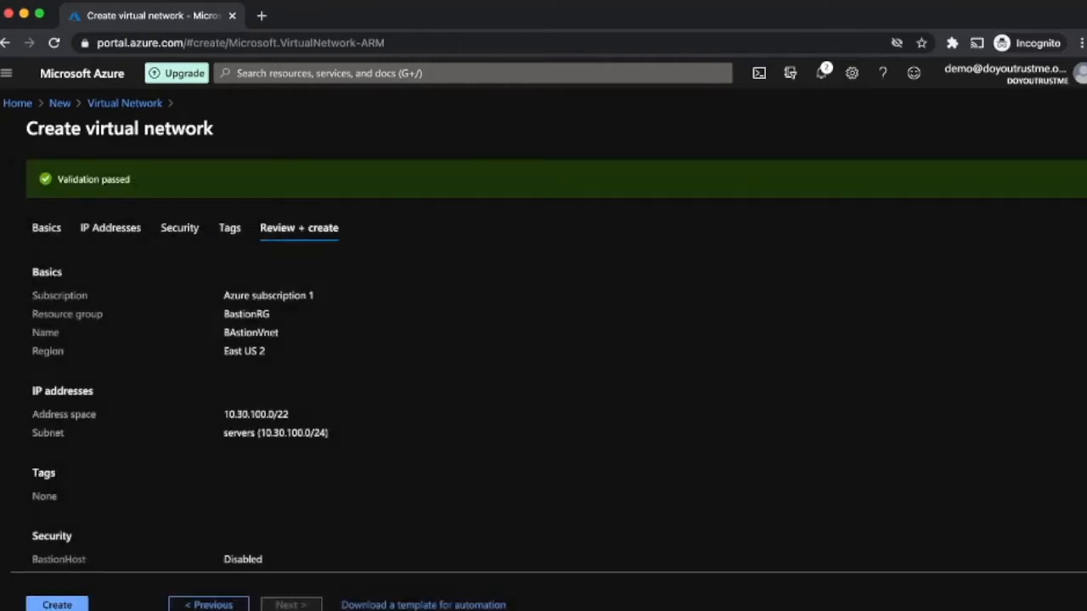
pyautogui.click(57, 605)
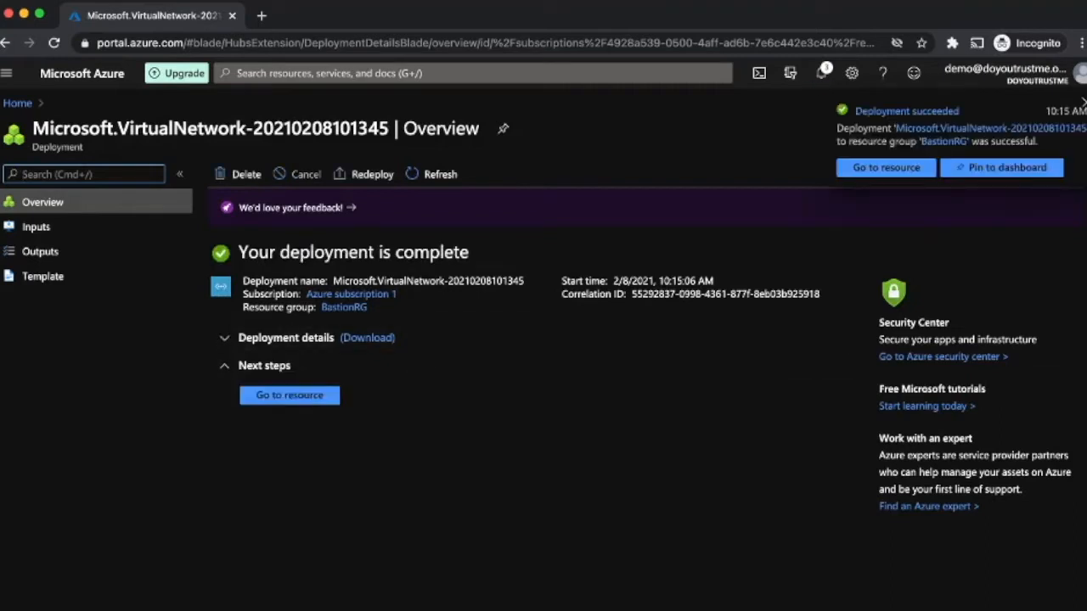
# Step: Open BAstionVnet, check its address space and subnets, and begin a new subnet
pyautogui.click(885, 168)
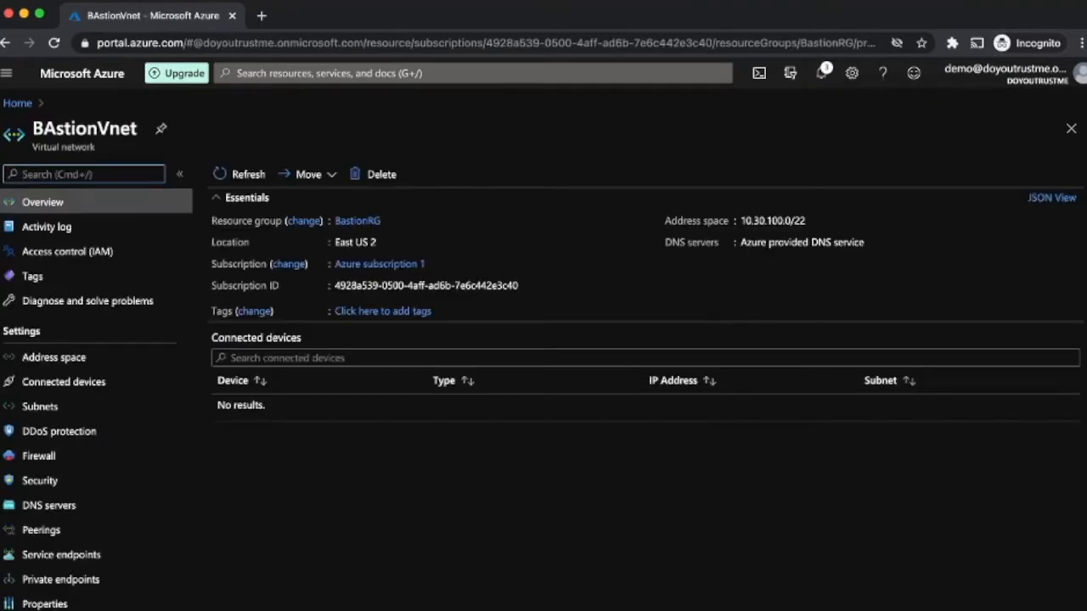
pyautogui.click(54, 358)
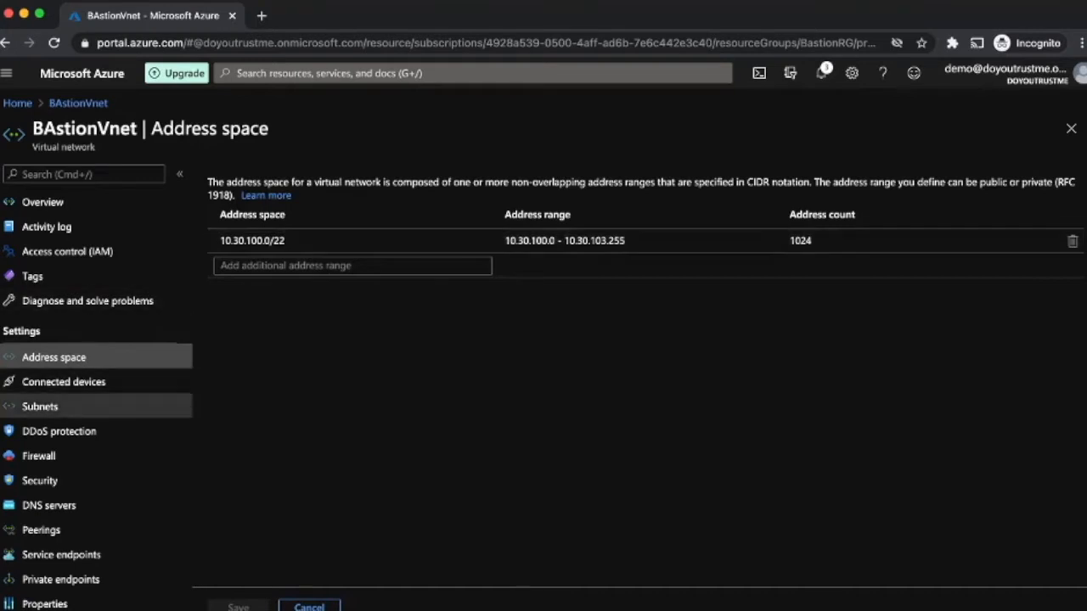
pyautogui.click(51, 407)
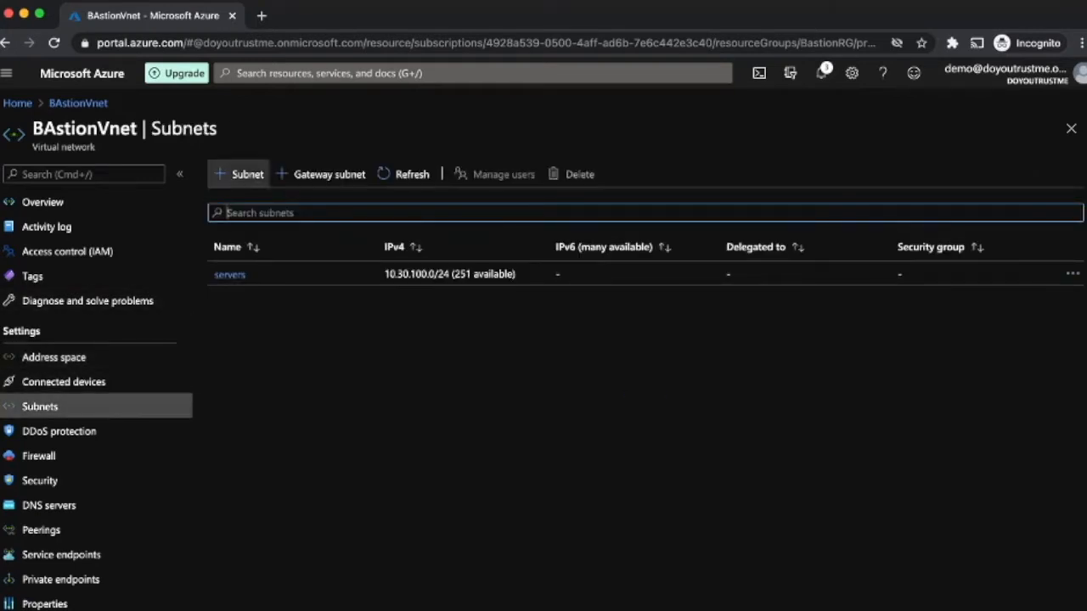
pyautogui.click(242, 174)
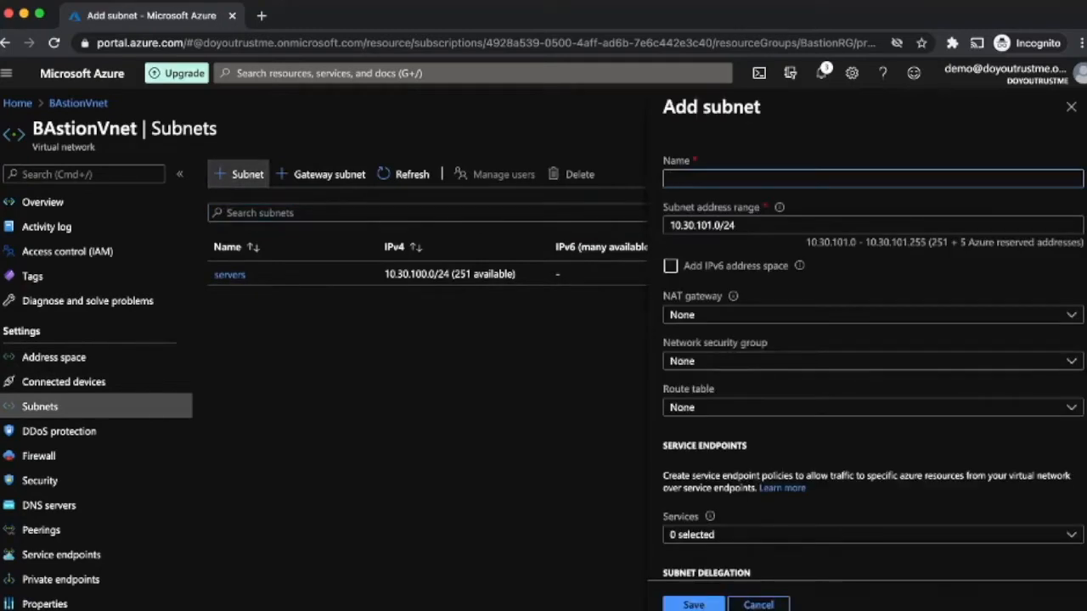
# Step: Save a subnet named AzureBastionSubnet with range 10.30.101.0/27
pyautogui.write('AzureBAstionSubnet')
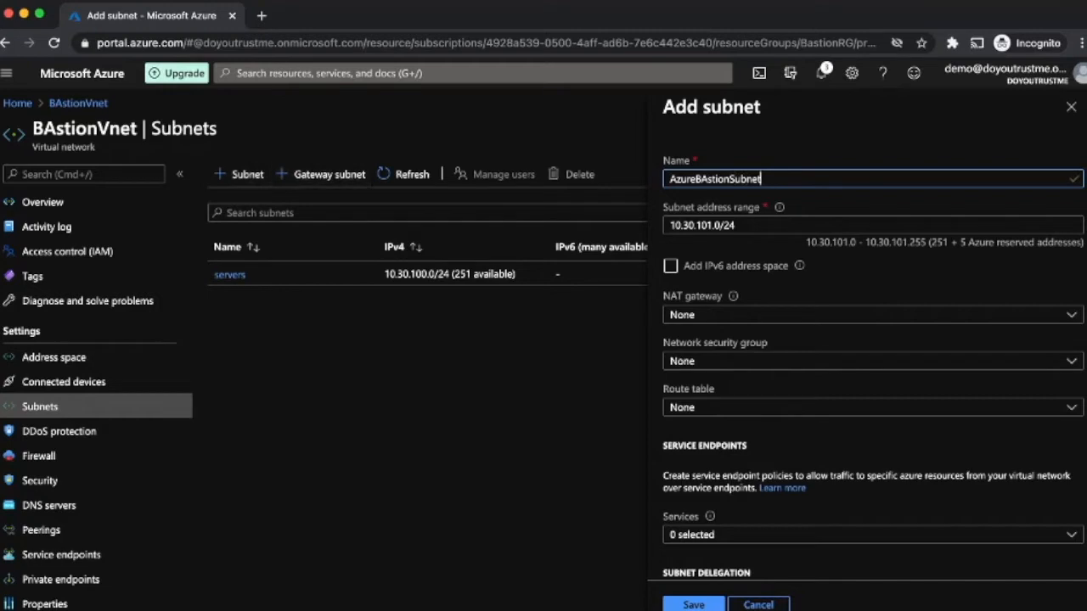
pyautogui.click(725, 225)
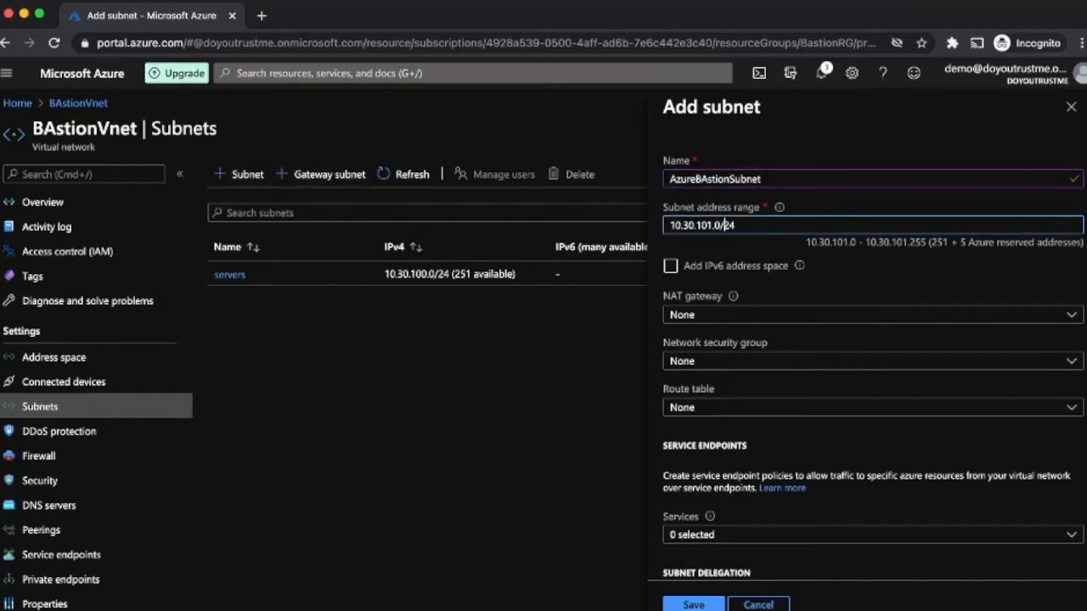
pyautogui.click(736, 226)
pyautogui.press('BackSpace')
pyautogui.write('7')
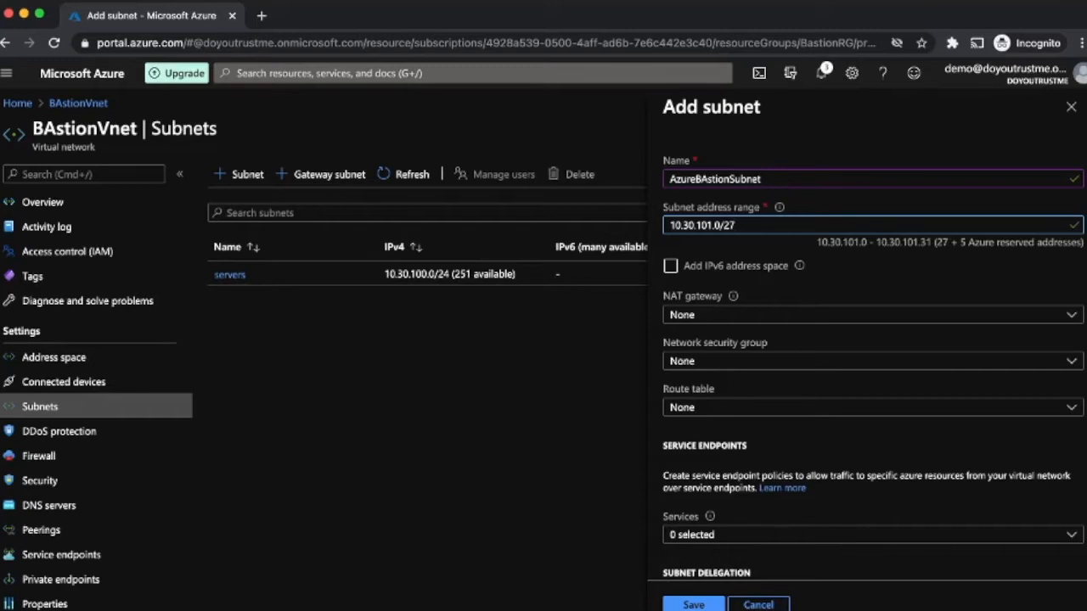
pyautogui.click(710, 178)
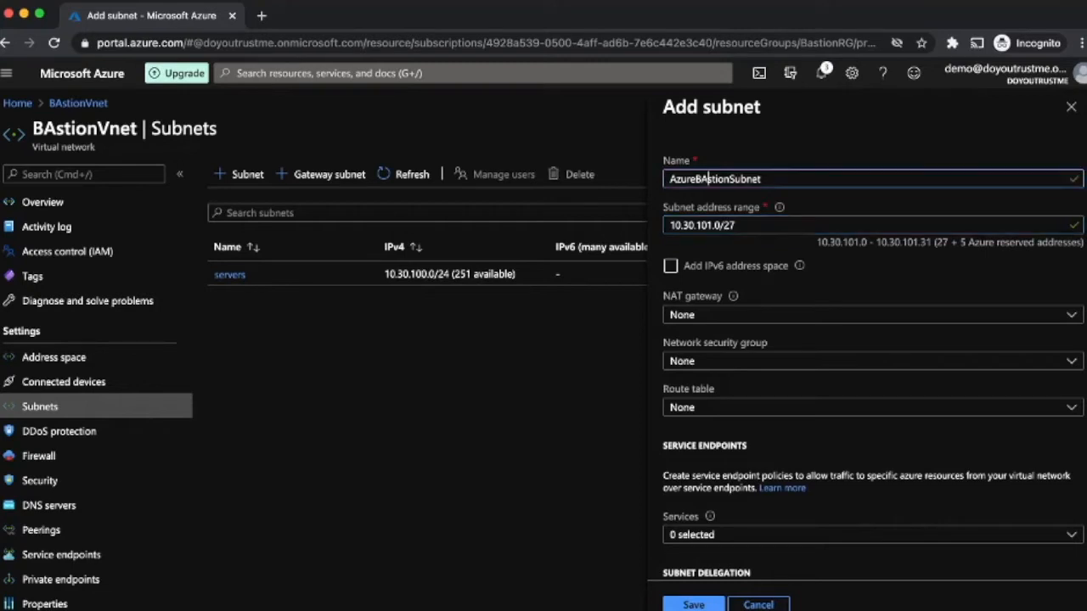
pyautogui.press('BackSpace')
pyautogui.write('a')
pyautogui.click(694, 604)
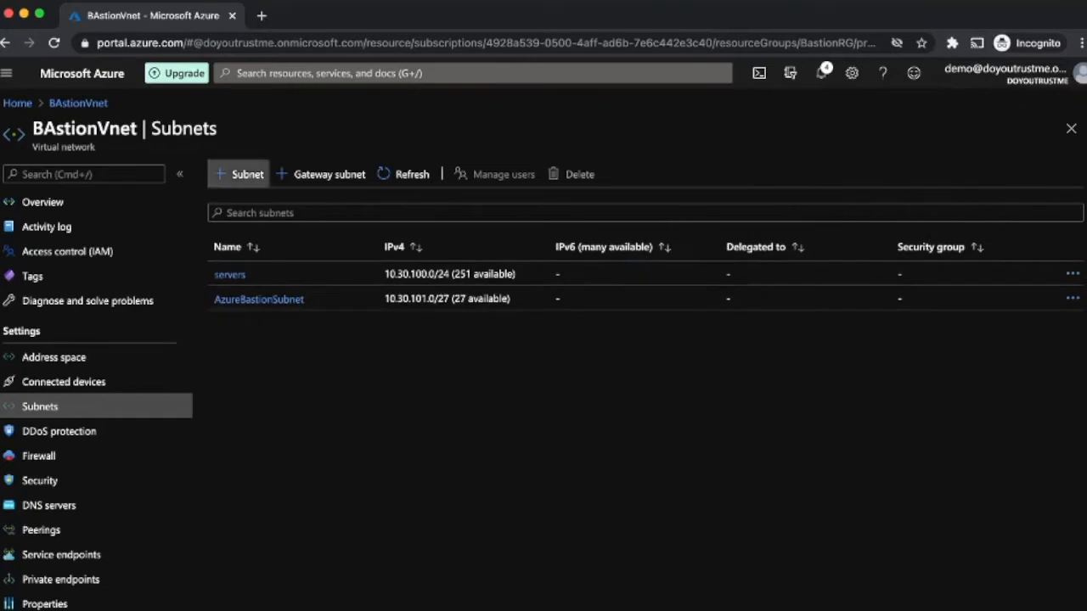
# Step: Add and save subnet NGW-Subnet with range 10.30.101.32/29, then close the panel
pyautogui.click(240, 174)
pyautogui.write('NGW-Subnet')
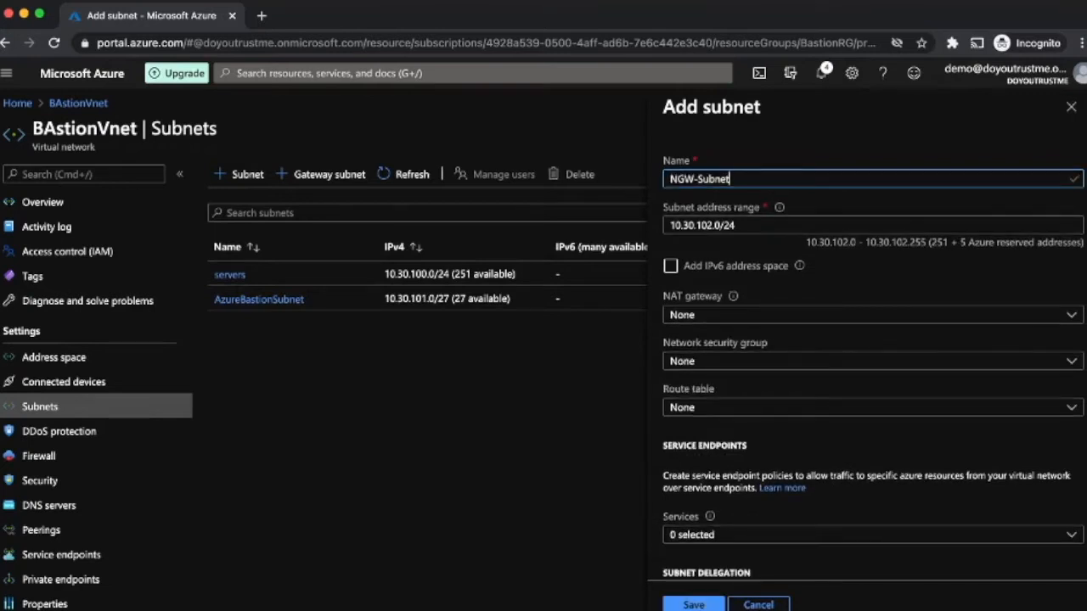
pyautogui.click(716, 225)
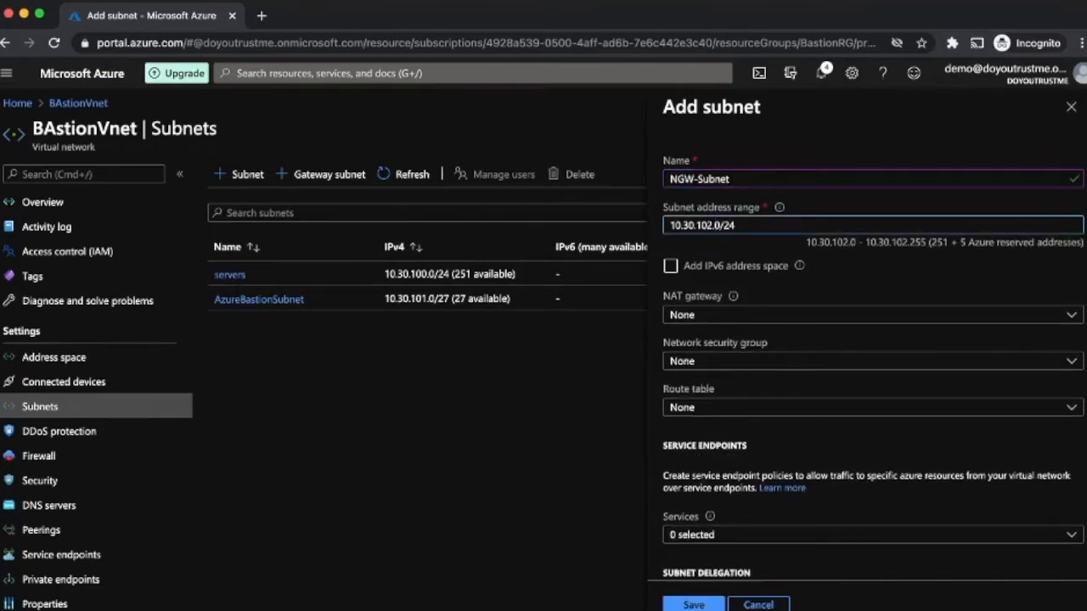
pyautogui.press('BackSpace')
pyautogui.write('1')
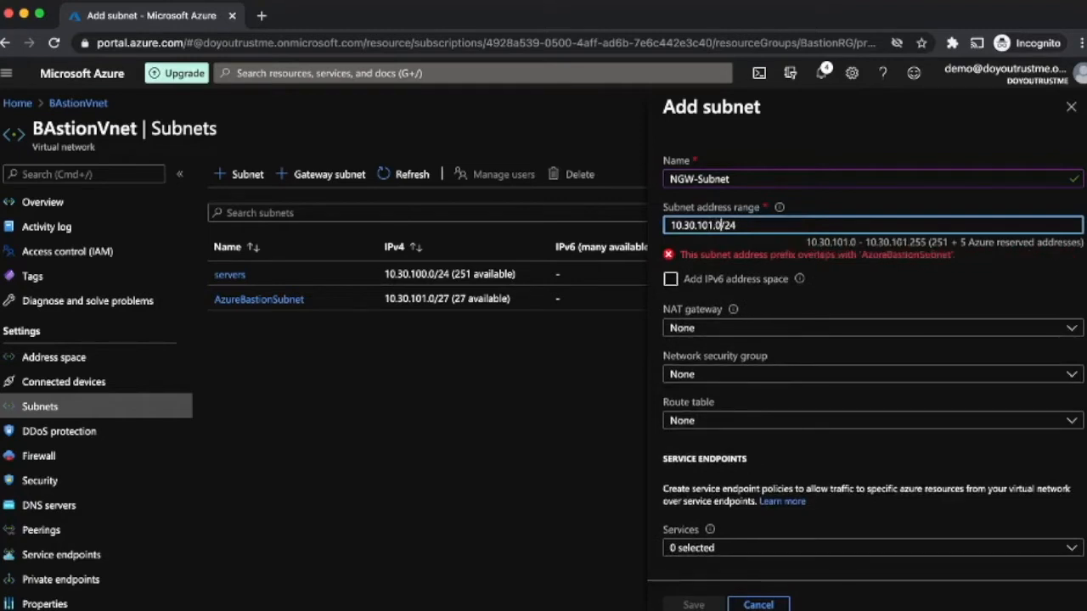
pyautogui.press('Right')
pyautogui.press('Delete')
pyautogui.write('32')
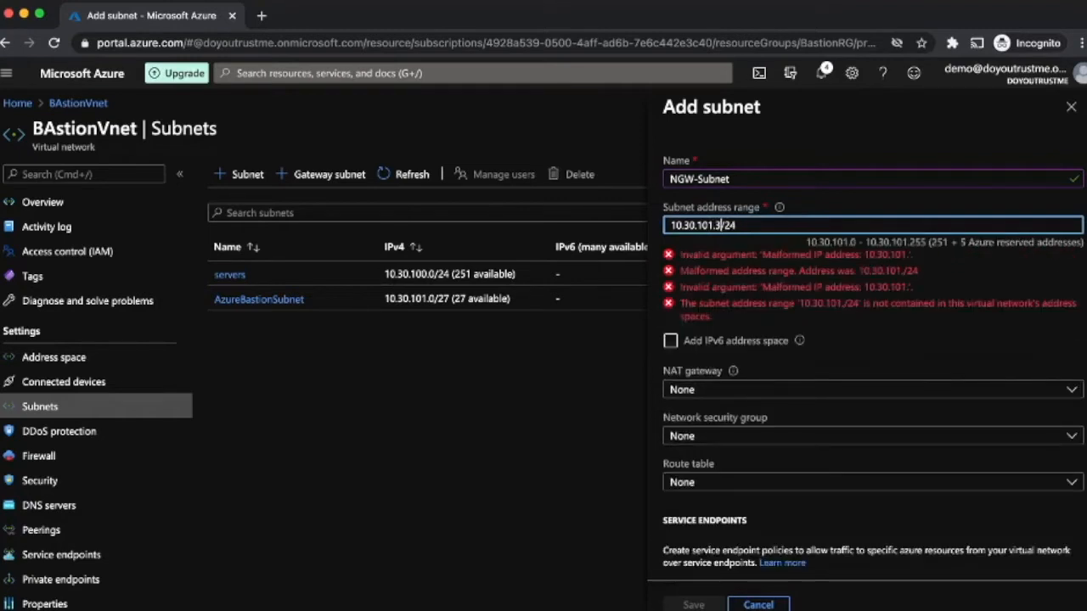
pyautogui.press('BackSpace')
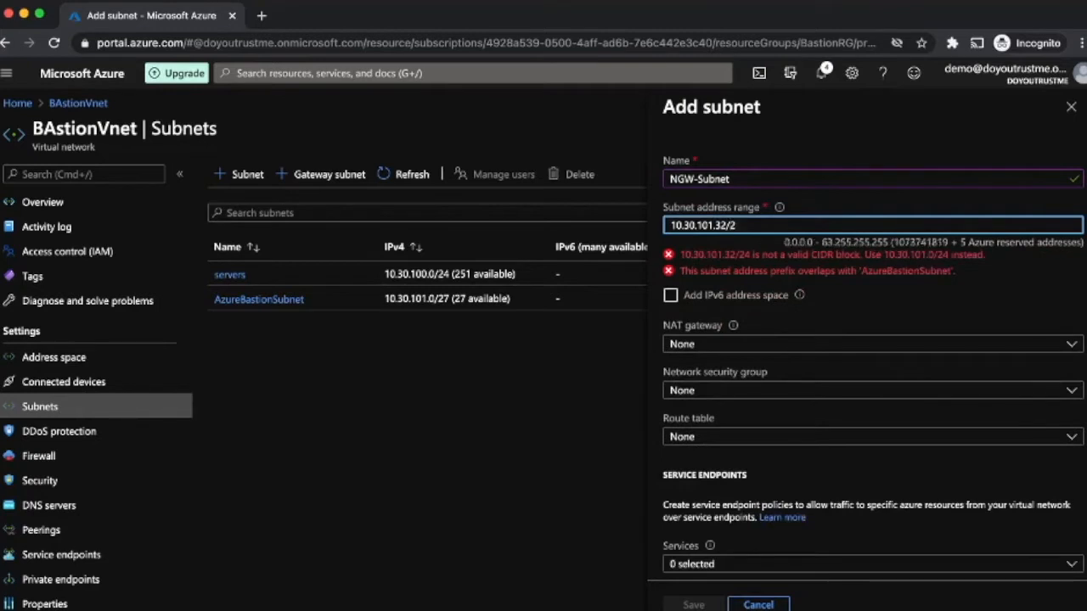
pyautogui.write('9')
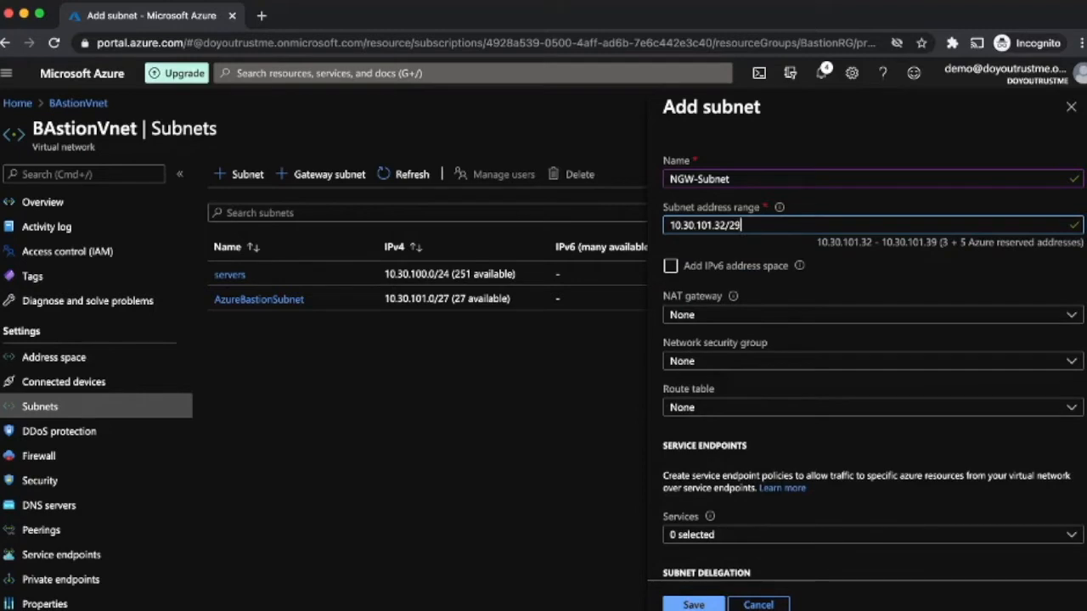
pyautogui.click(693, 605)
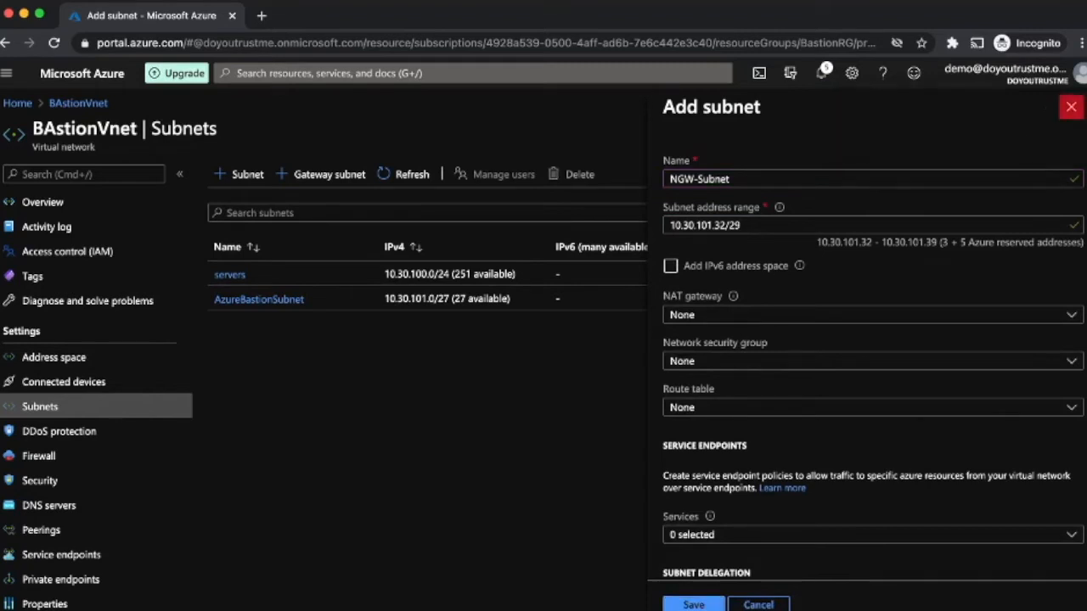
pyautogui.click(1070, 106)
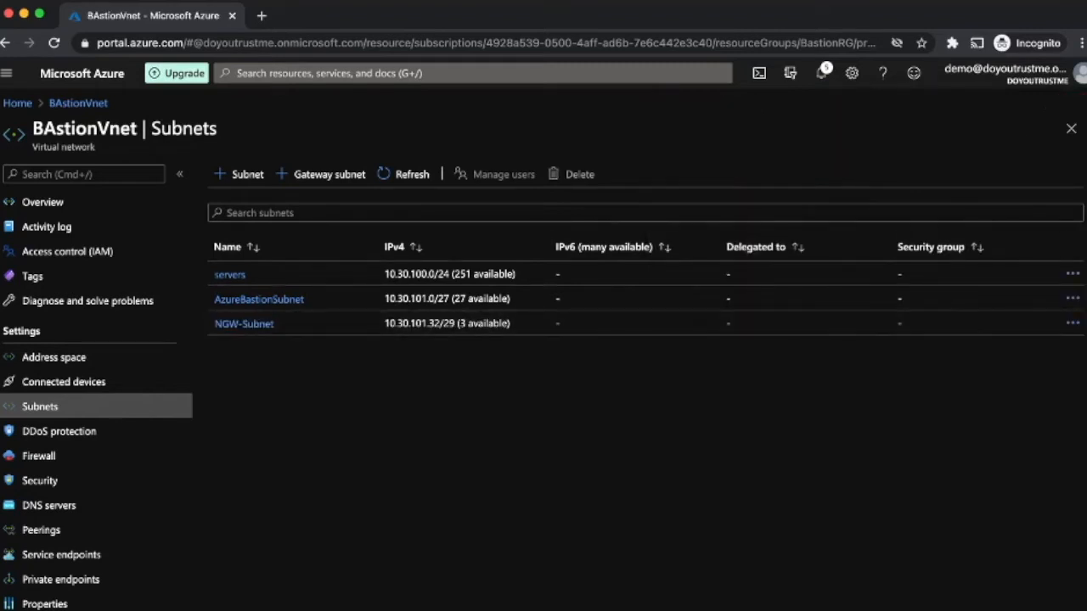
# Step: From Home, find NAT gateway in the Marketplace and open its create form
pyautogui.click(17, 103)
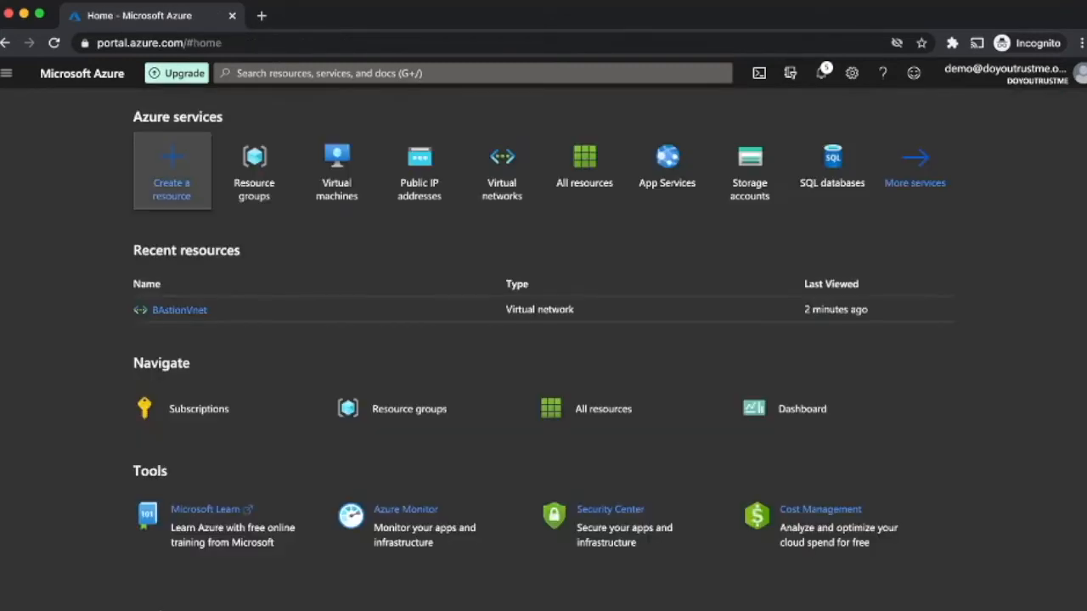
pyautogui.click(170, 170)
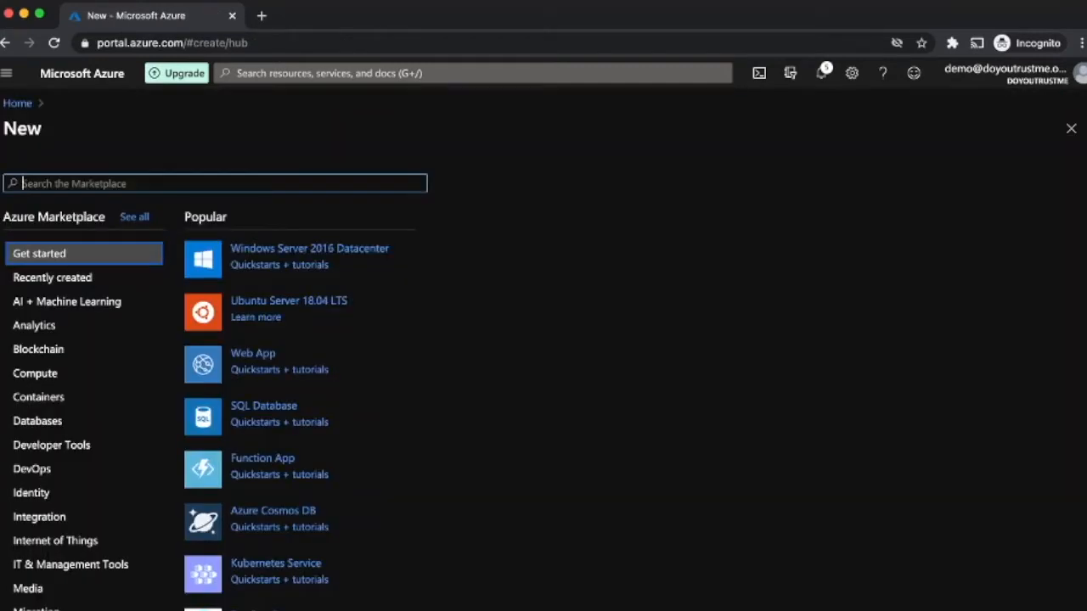
pyautogui.write('natg')
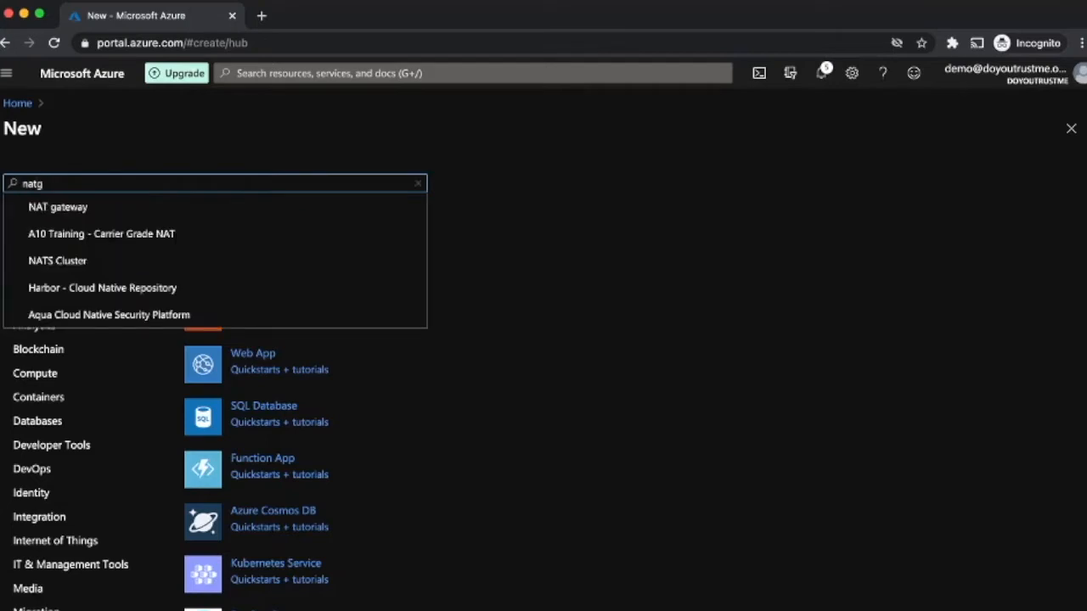
pyautogui.press('Down')
pyautogui.press('Return')
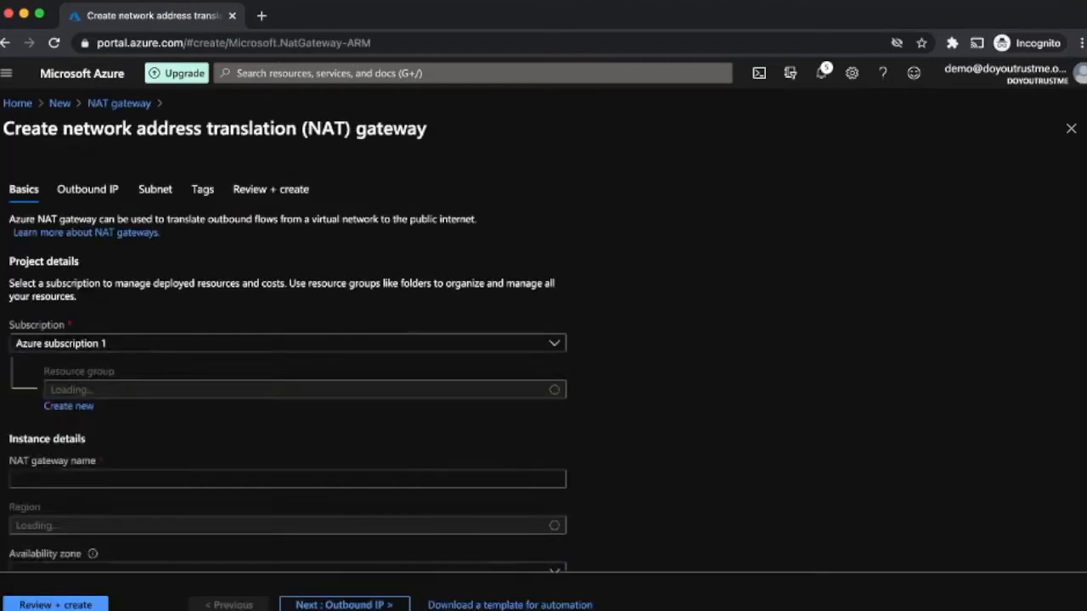
# Step: Put the NAT gateway in BastionRG, name it NGW-01, and go to Outbound IP
pyautogui.click(384, 358)
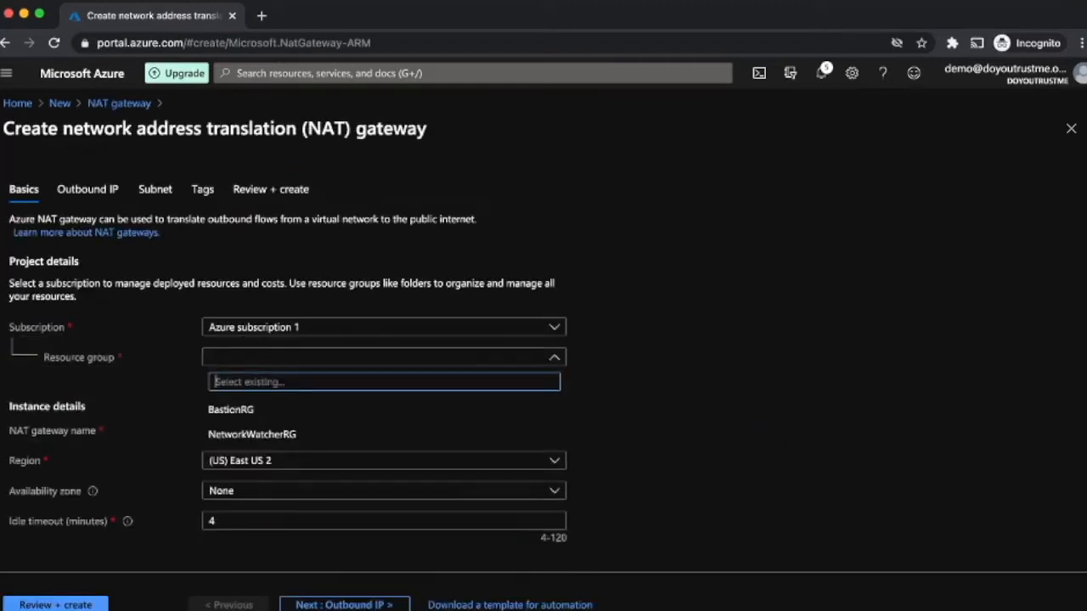
pyautogui.click(384, 410)
pyautogui.click(384, 431)
pyautogui.write('NGW')
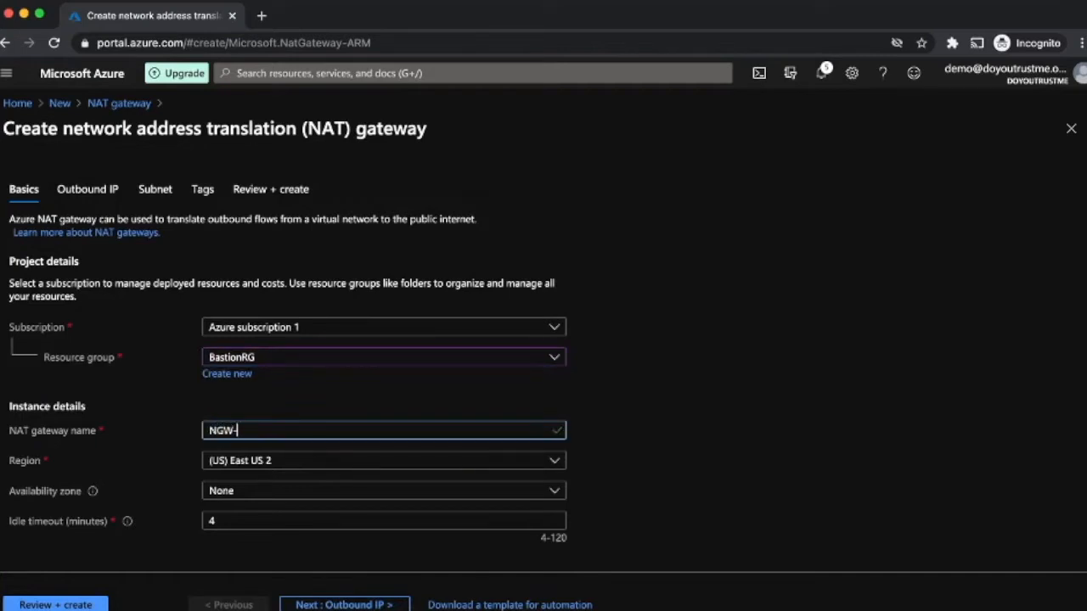
pyautogui.write('-01')
pyautogui.click(344, 605)
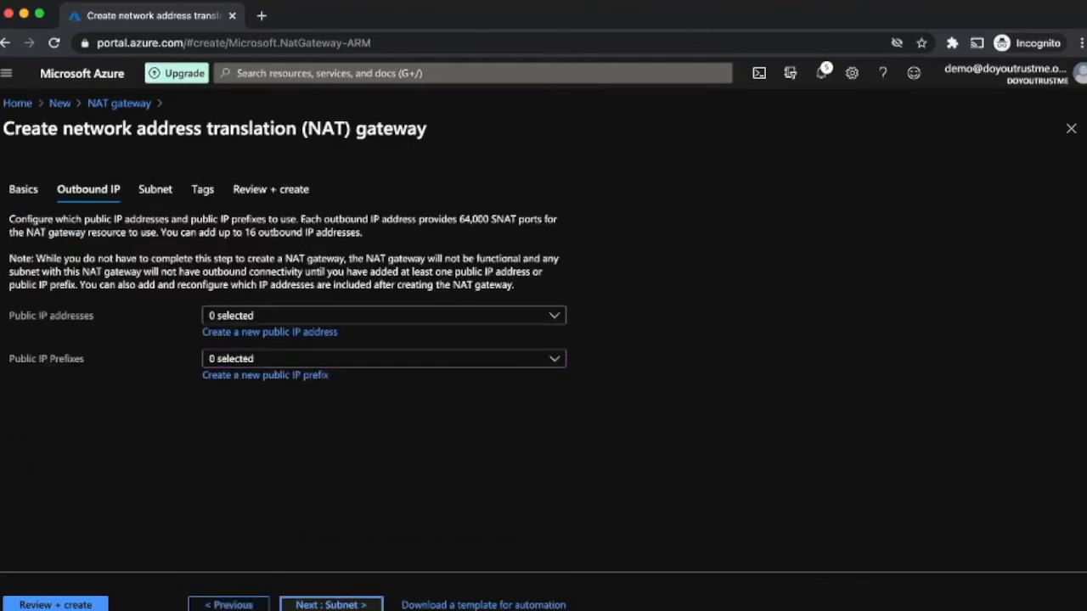
# Step: Create public IP NGW-IP as the NAT gateway's outbound address, then go to Subnet
pyautogui.click(269, 333)
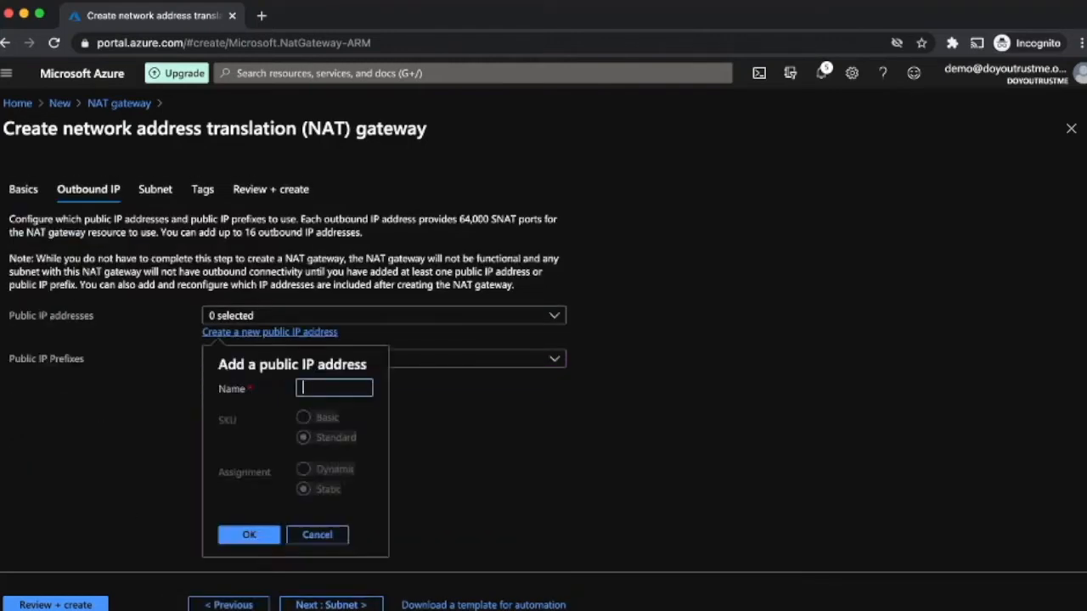
pyautogui.write('NGW-IP')
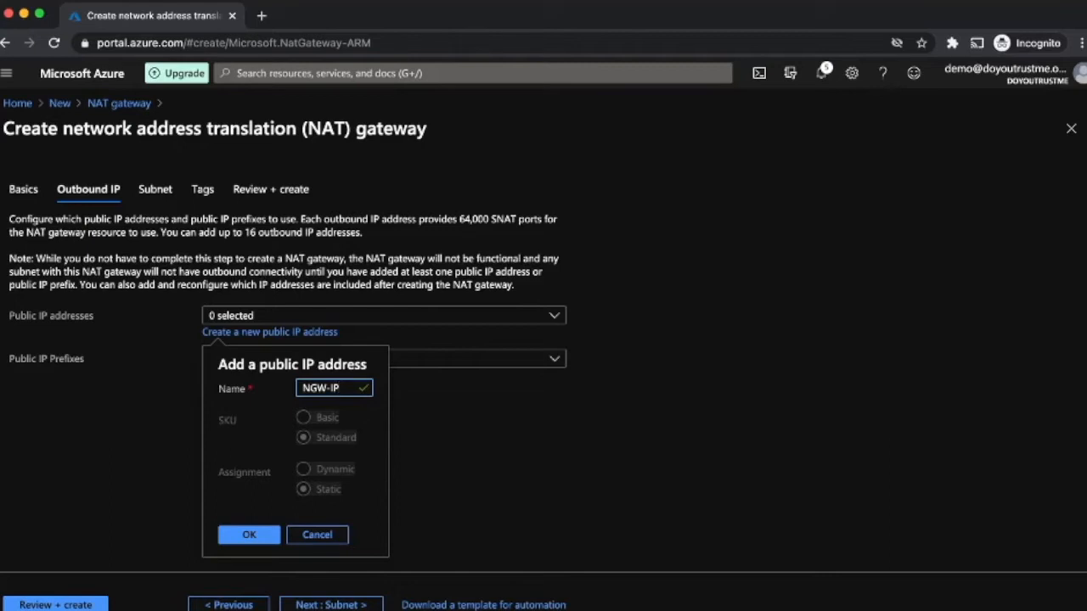
pyautogui.press('Return')
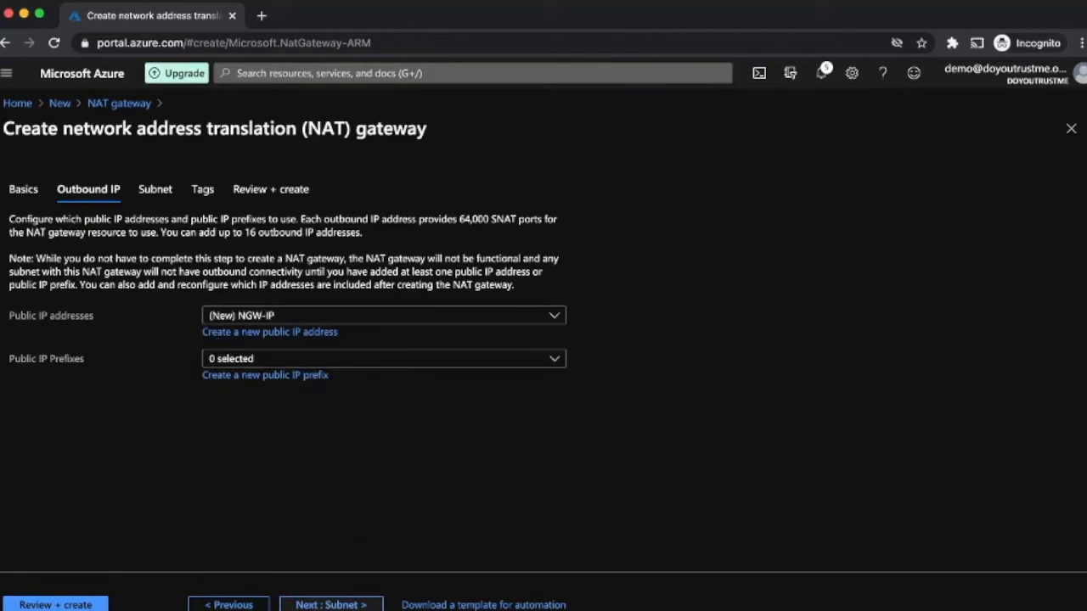
pyautogui.click(331, 605)
pyautogui.click(287, 350)
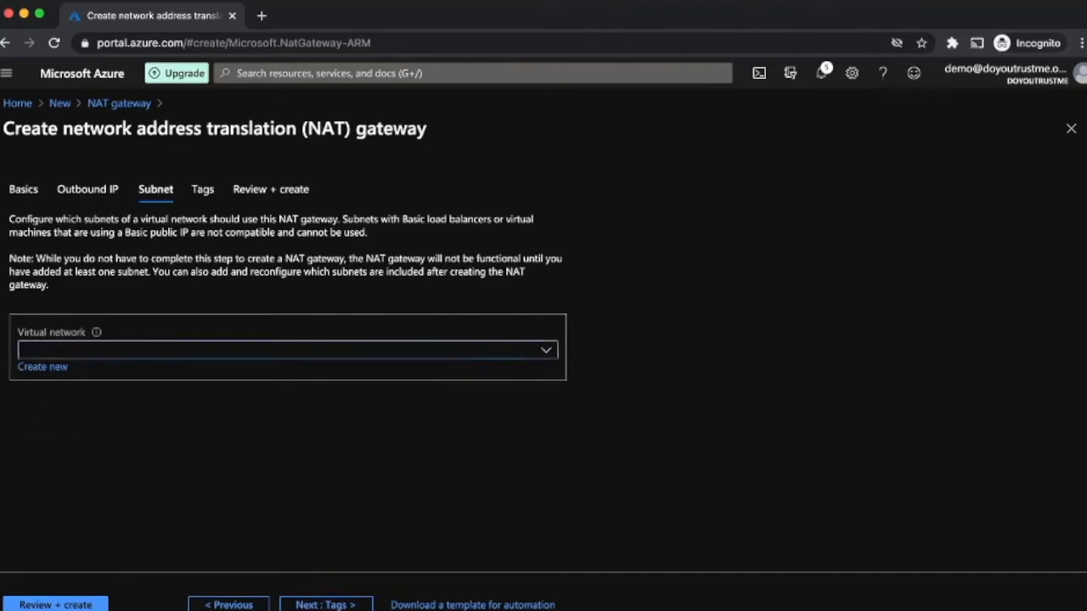
# Step: Assign BAstionVnet's NGW-Subnet to the NAT gateway and advance through Tags to Review + create
pyautogui.click(248, 427)
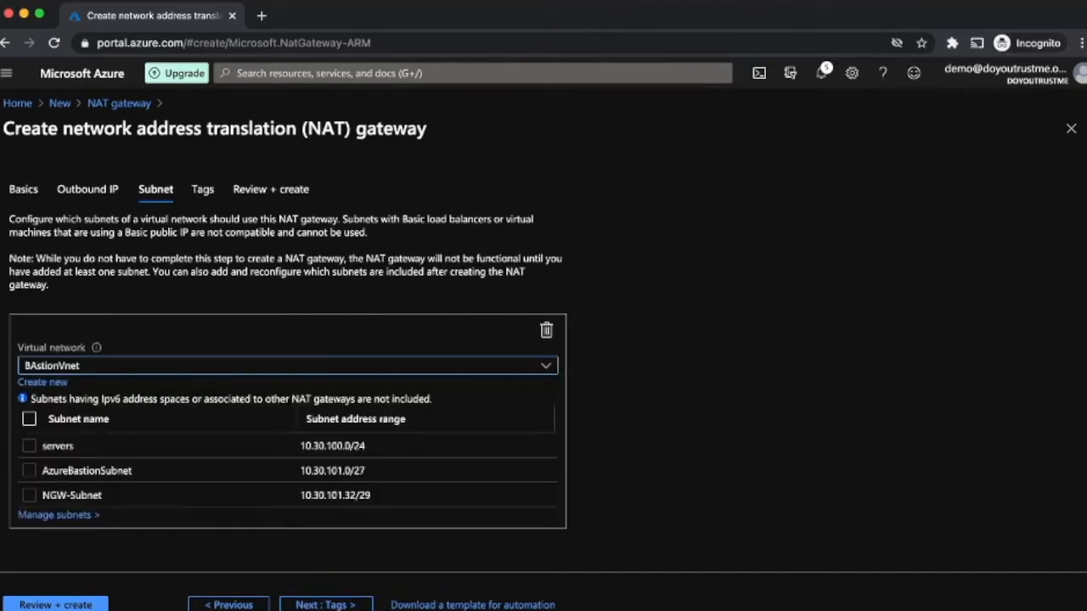
pyautogui.click(29, 495)
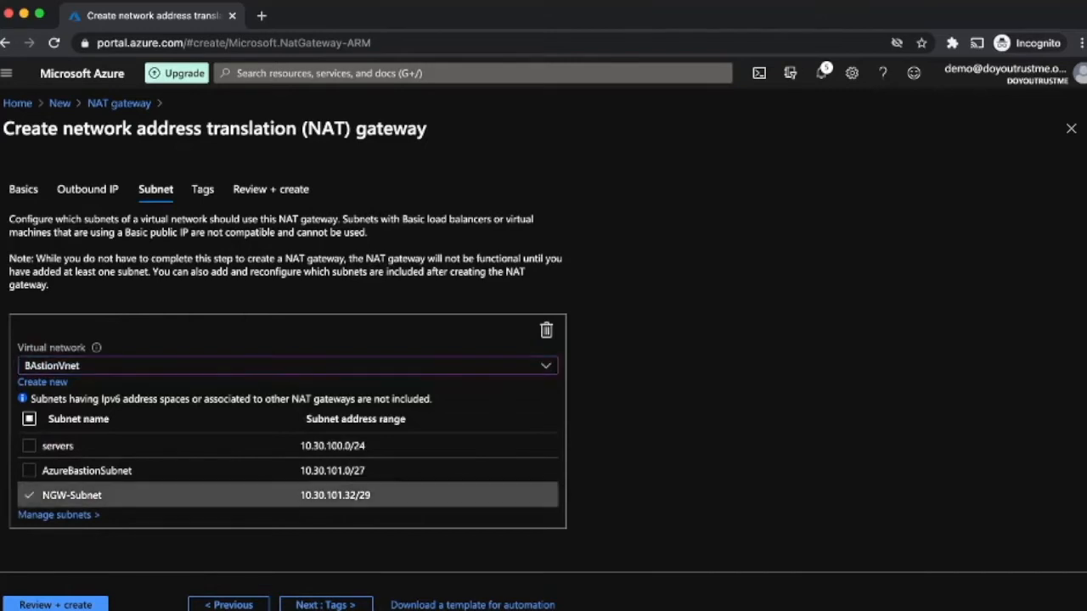
pyautogui.scroll(-1, 28, 495)
pyautogui.scroll(1, 29, 495)
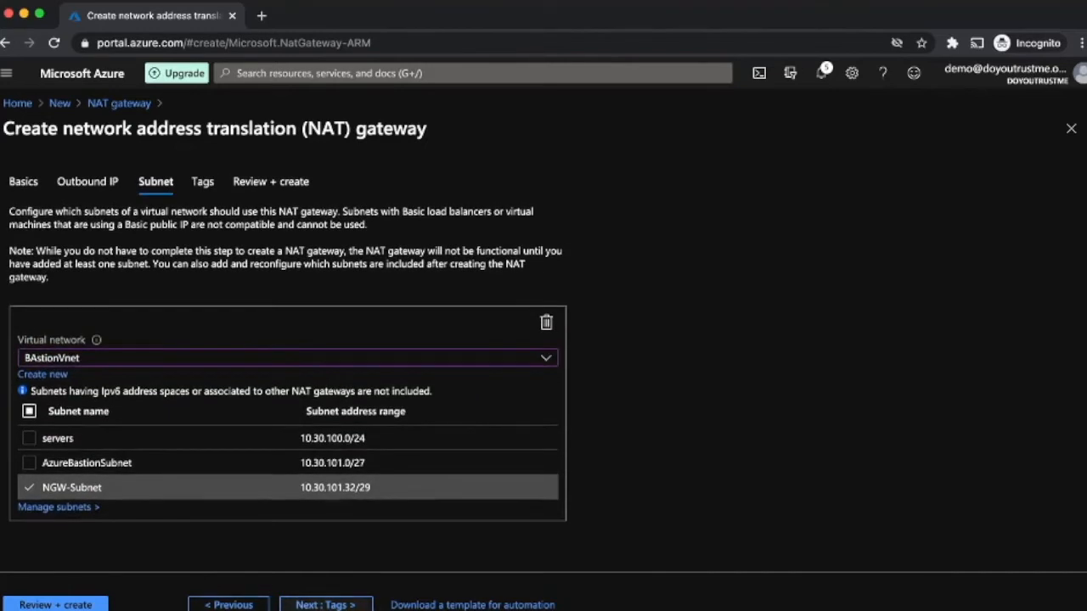
pyautogui.click(325, 605)
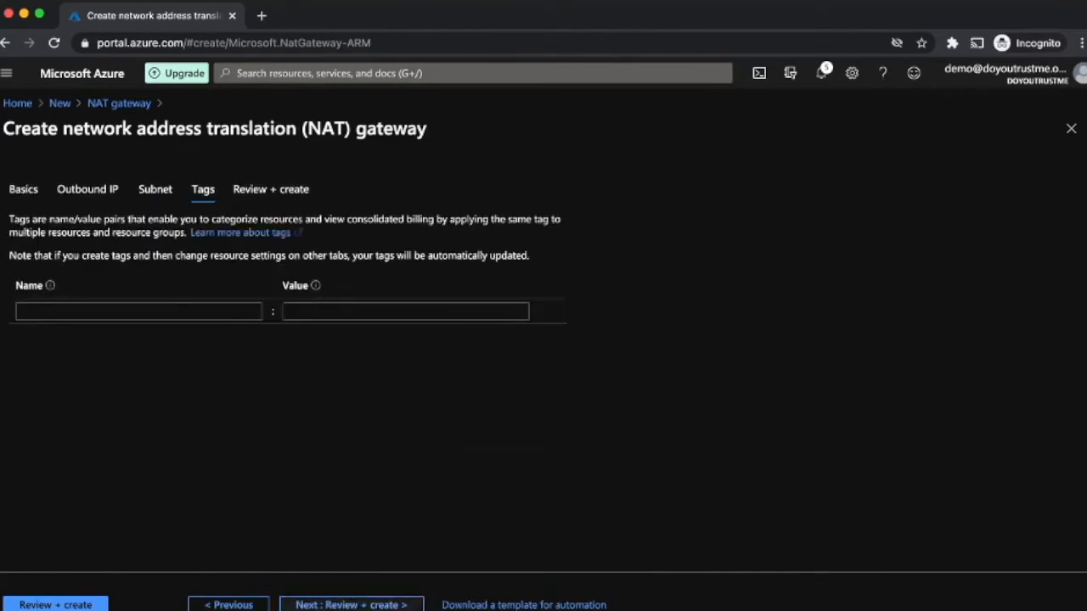
pyautogui.click(325, 605)
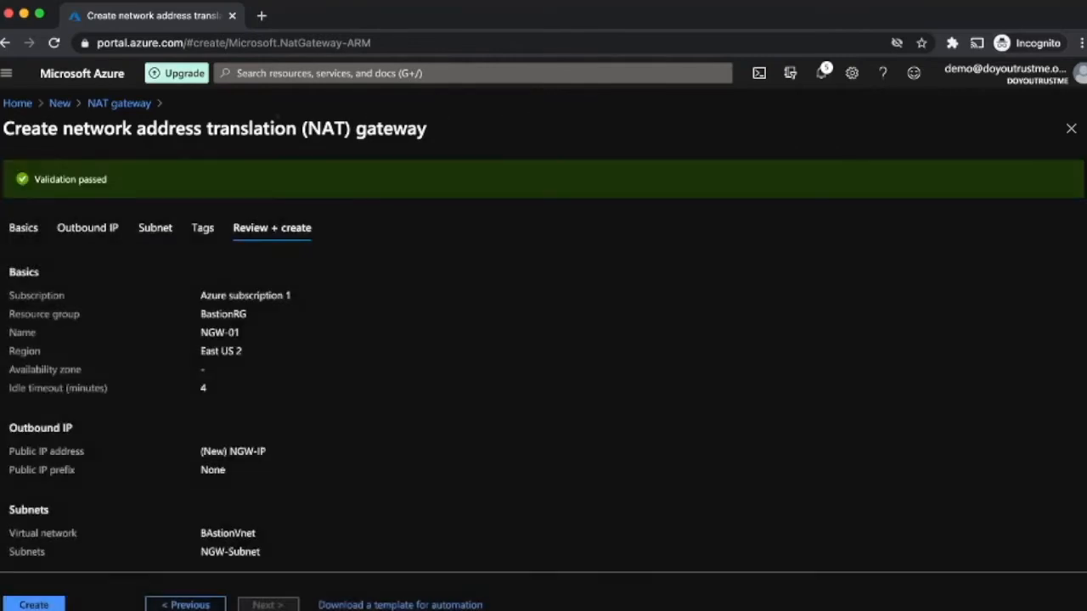
# Step: Submit the NGW-01 NAT gateway deployment, then return Home to create another resource
pyautogui.click(34, 605)
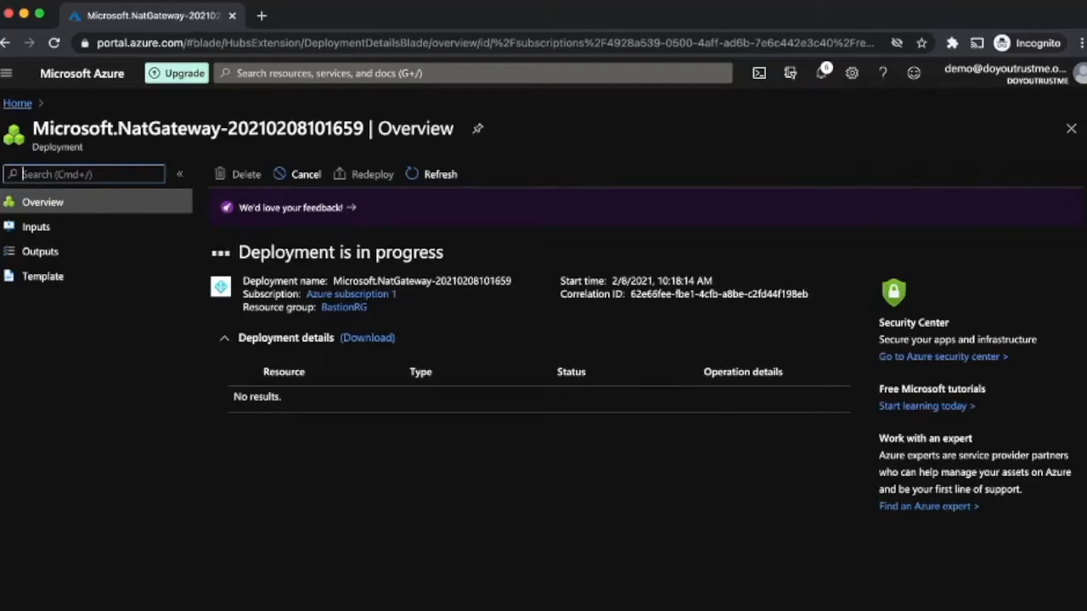
pyautogui.click(17, 104)
pyautogui.click(174, 172)
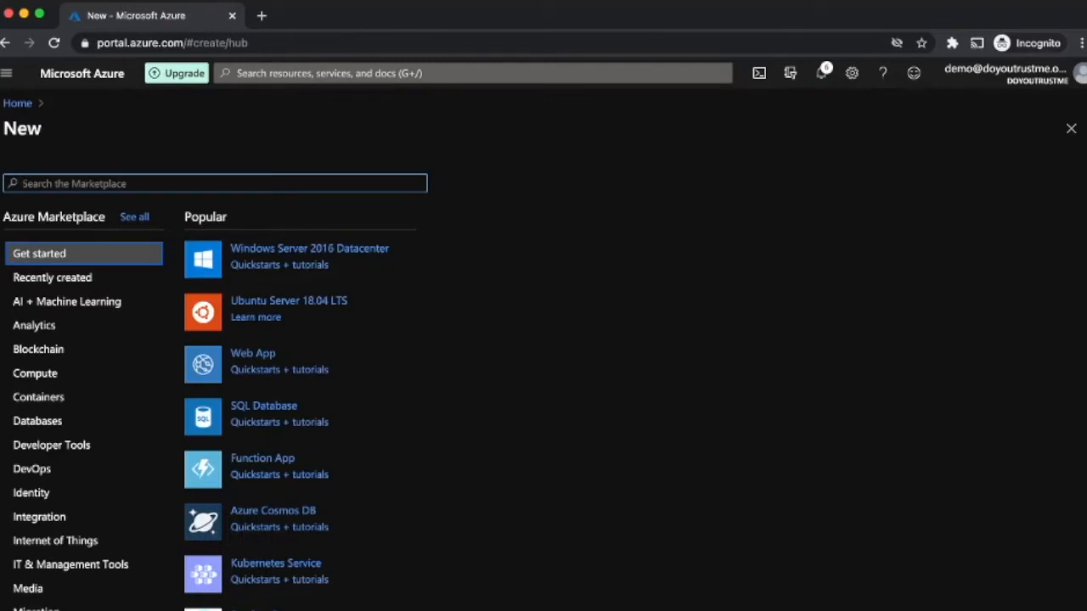
# Step: Search the Marketplace for 'security group' and open the Network security group creation form
pyautogui.write('ser')
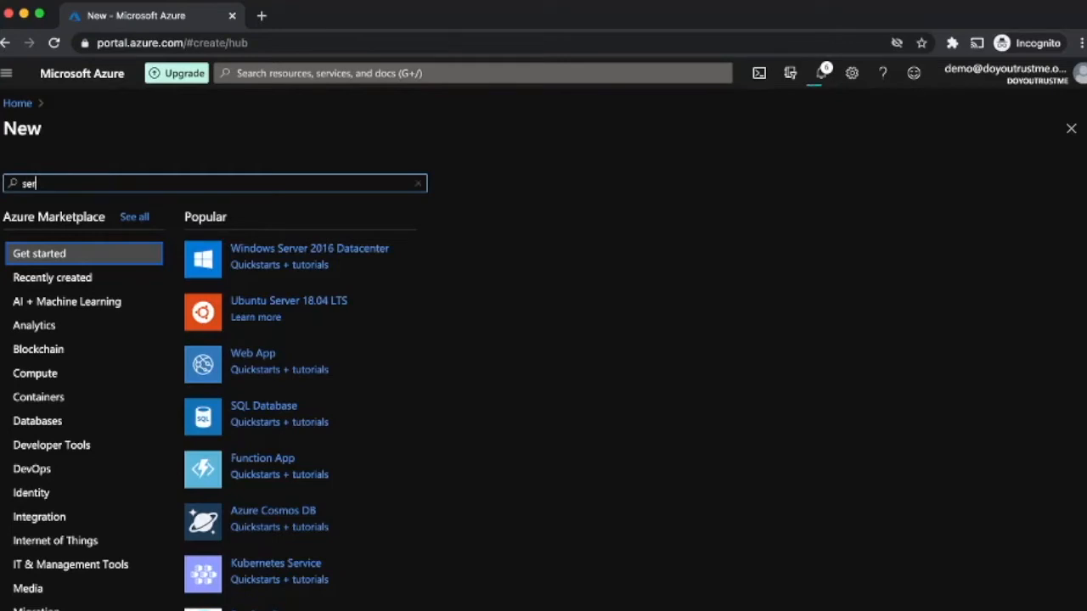
pyautogui.write('cu')
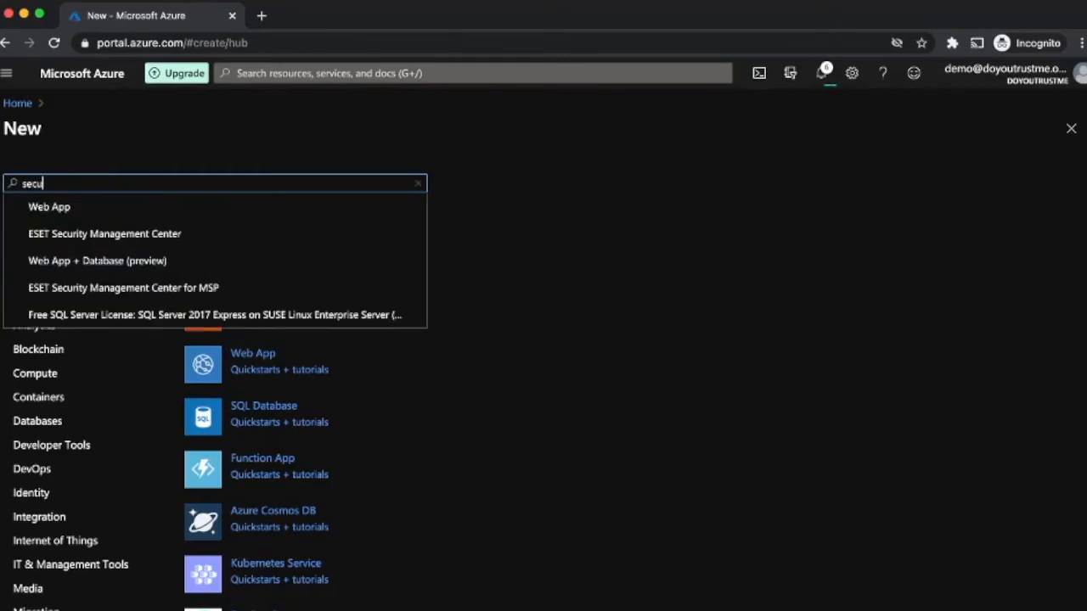
pyautogui.write('rity grop')
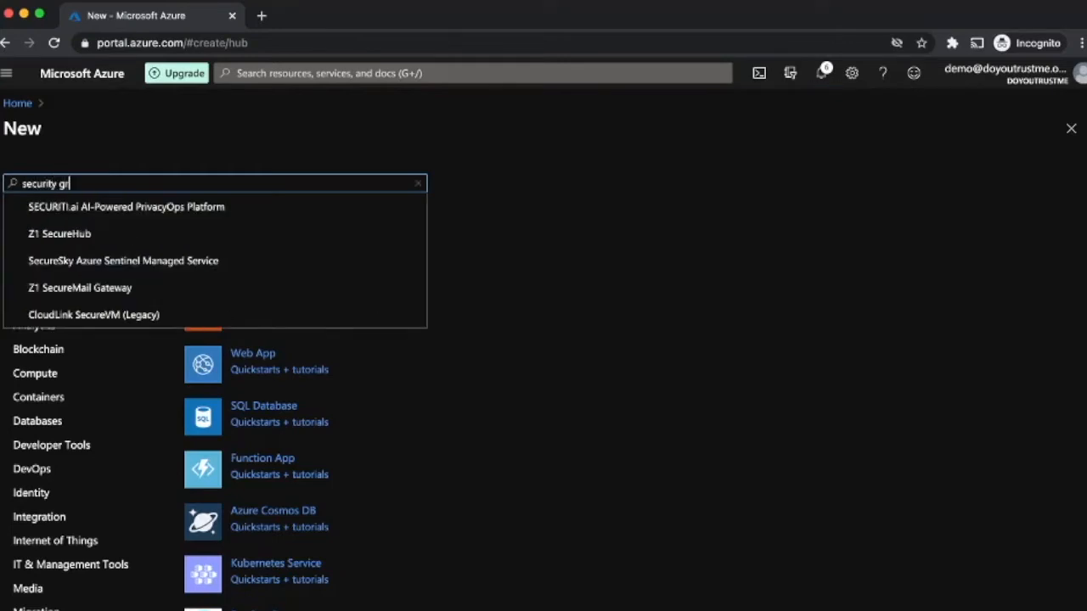
pyautogui.press('Down')
pyautogui.press('Down')
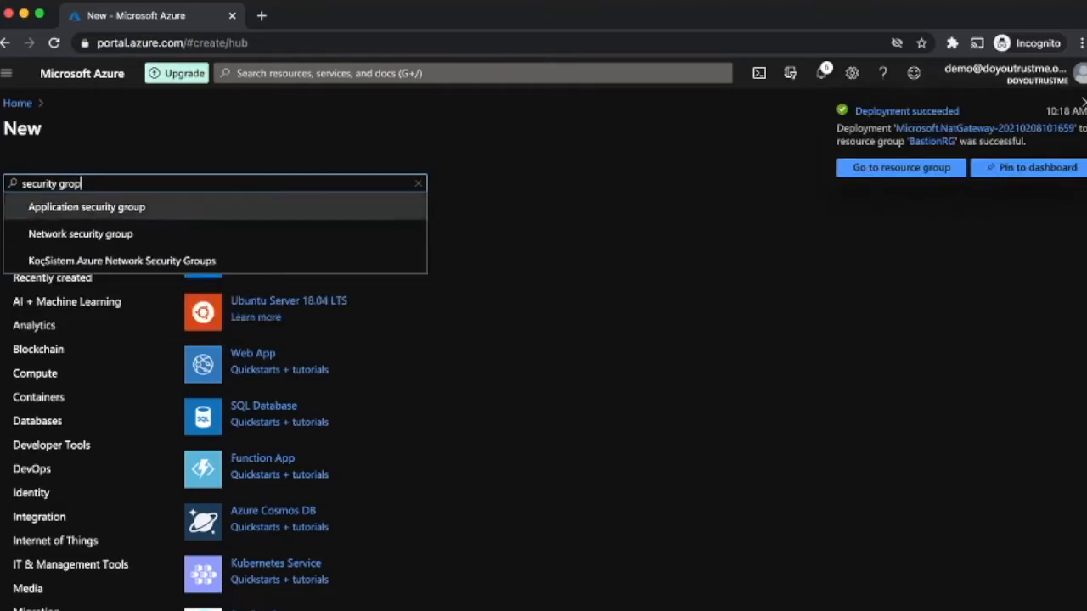
pyautogui.press('Return')
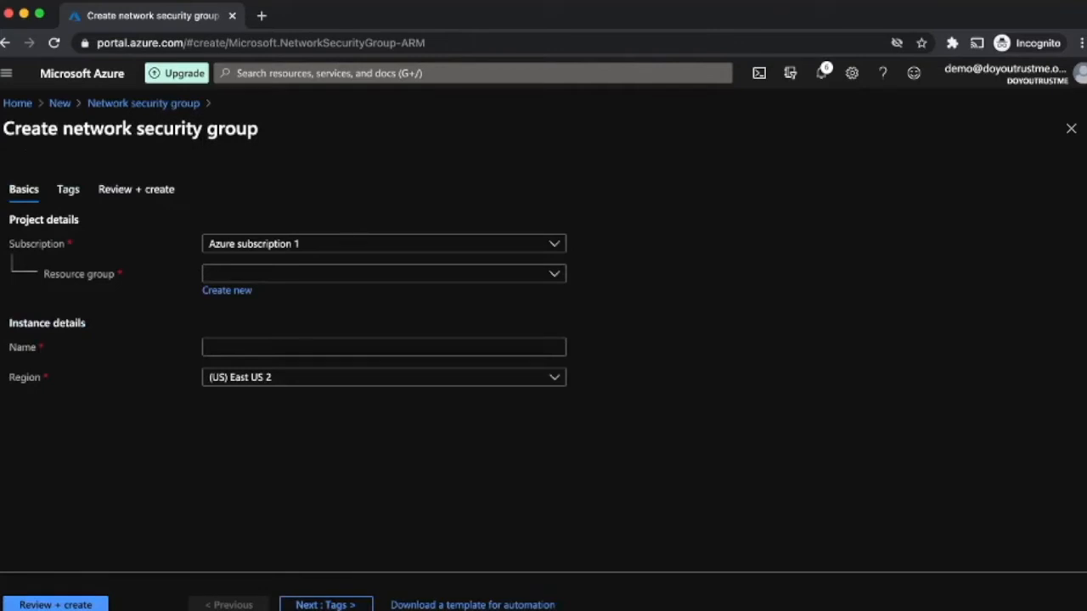
# Step: Name the security group servers-nsg in BastionRG and advance to its validated review
pyautogui.click(554, 273)
pyautogui.click(384, 326)
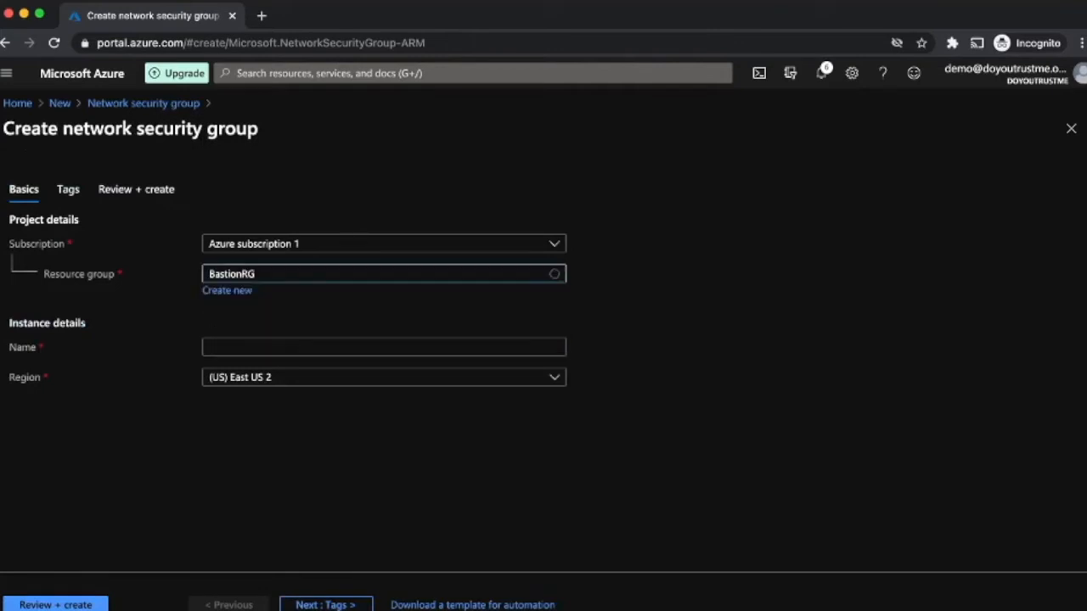
pyautogui.click(384, 347)
pyautogui.write('servers-nsg')
pyautogui.click(325, 605)
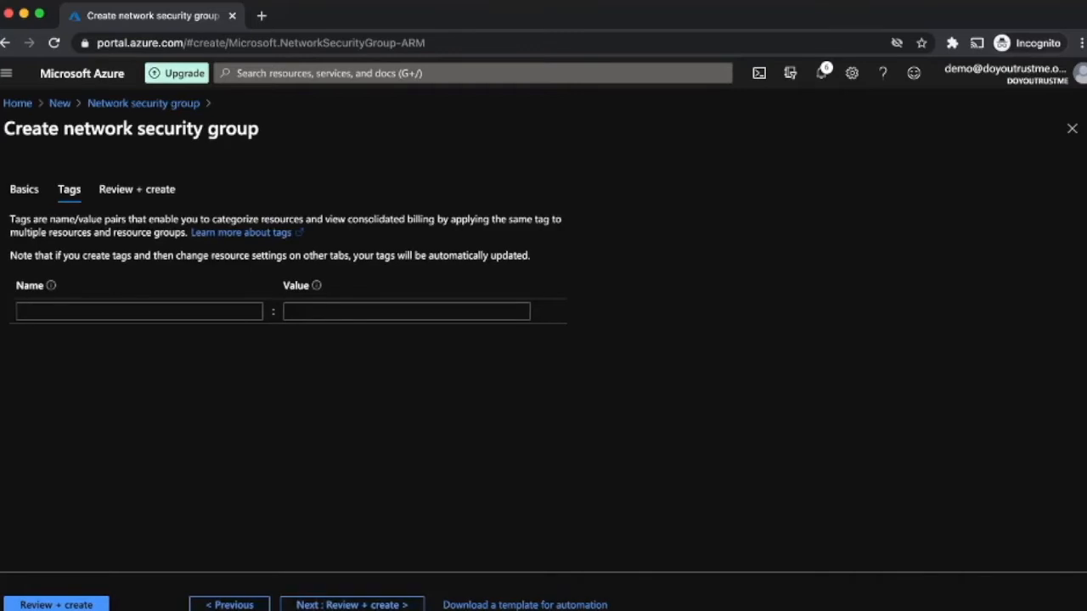
pyautogui.click(352, 604)
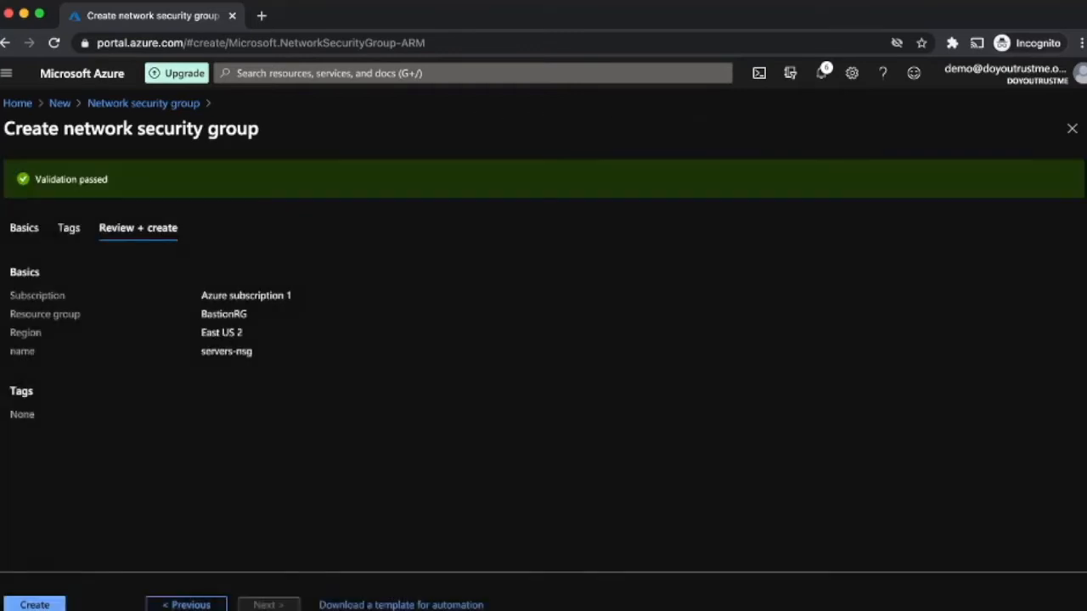
# Step: Create servers-nsg and open the new resource once deployment finishes
pyautogui.click(35, 605)
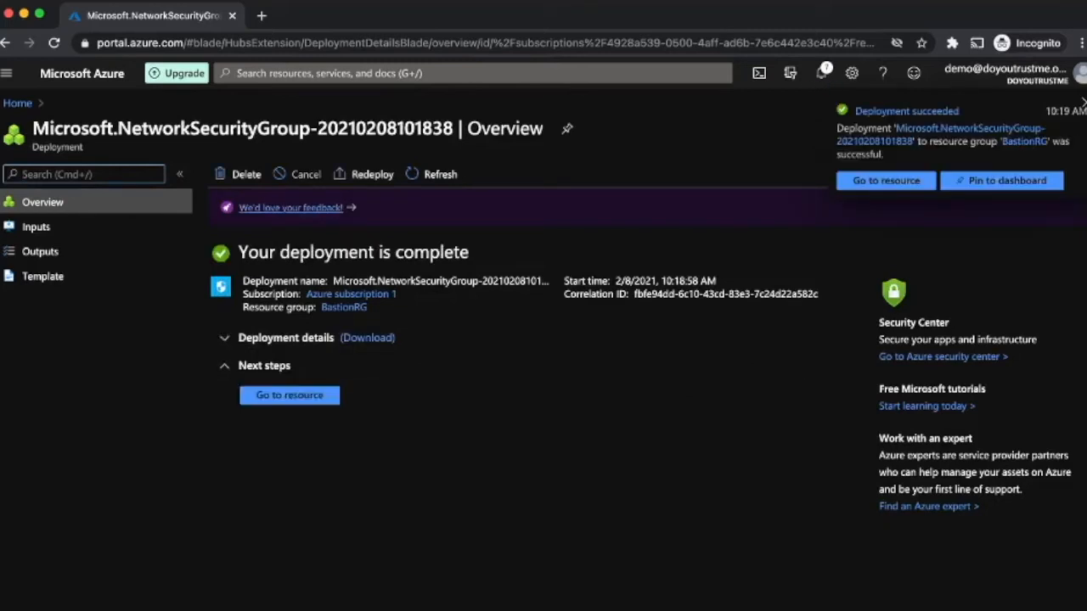
pyautogui.click(887, 181)
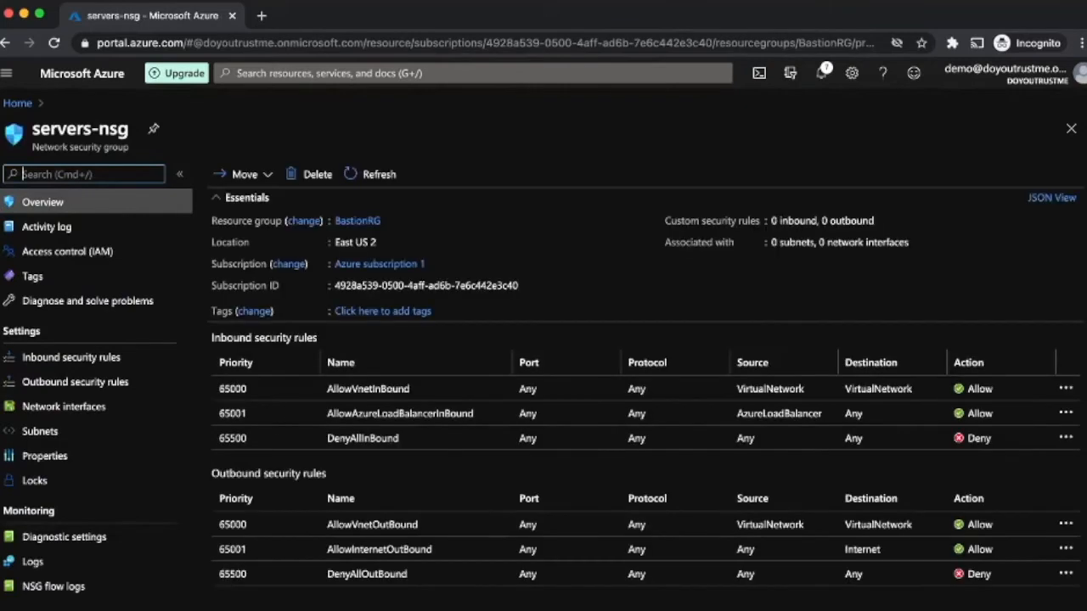
# Step: Associate servers-nsg with the servers subnet of BAstionVnet and save
pyautogui.click(51, 432)
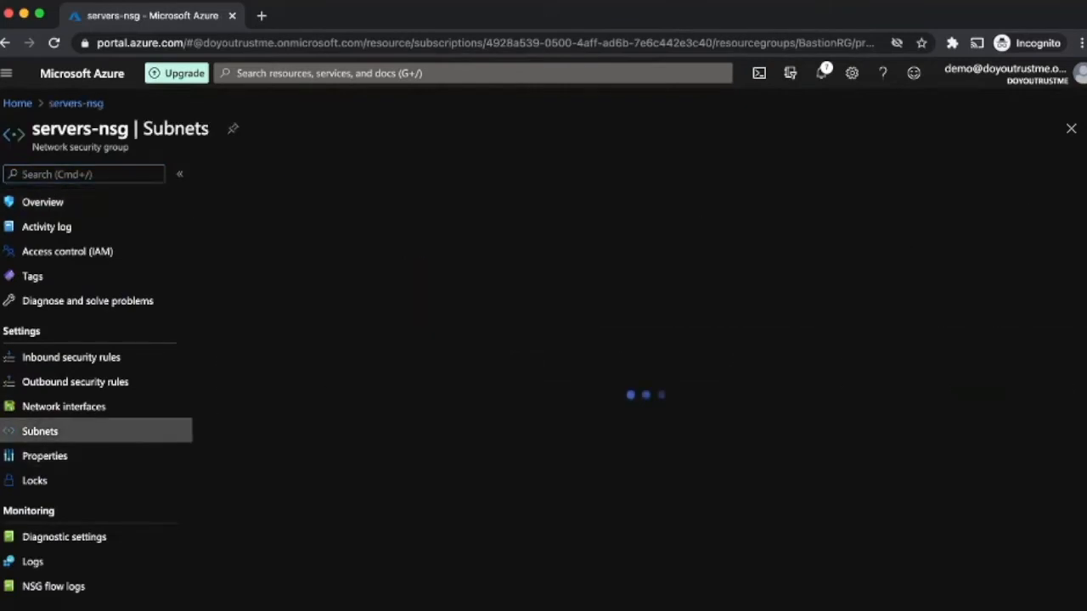
pyautogui.click(246, 174)
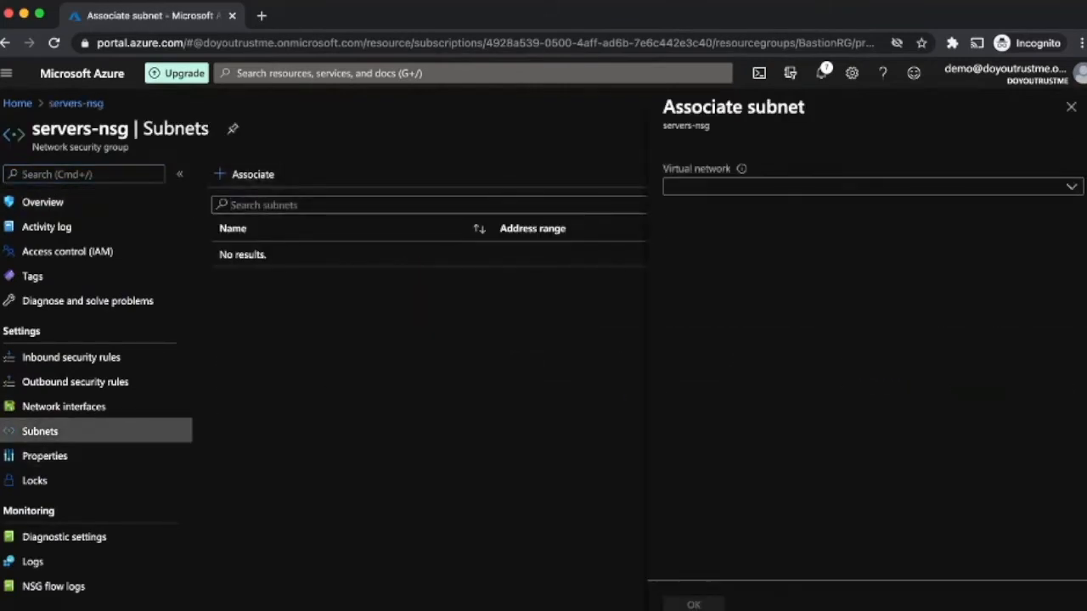
pyautogui.click(873, 186)
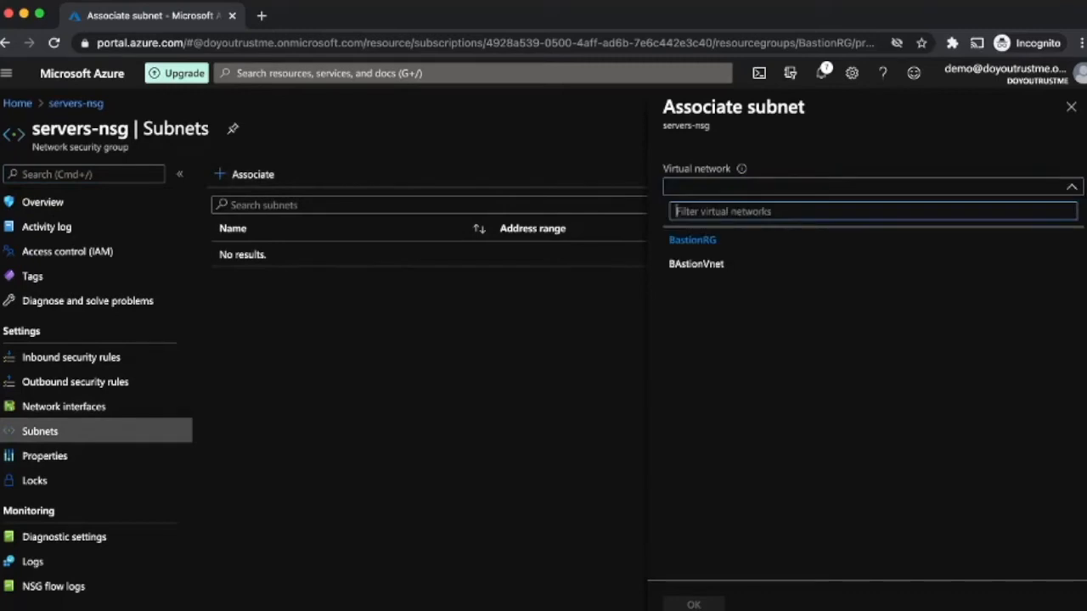
pyautogui.click(697, 265)
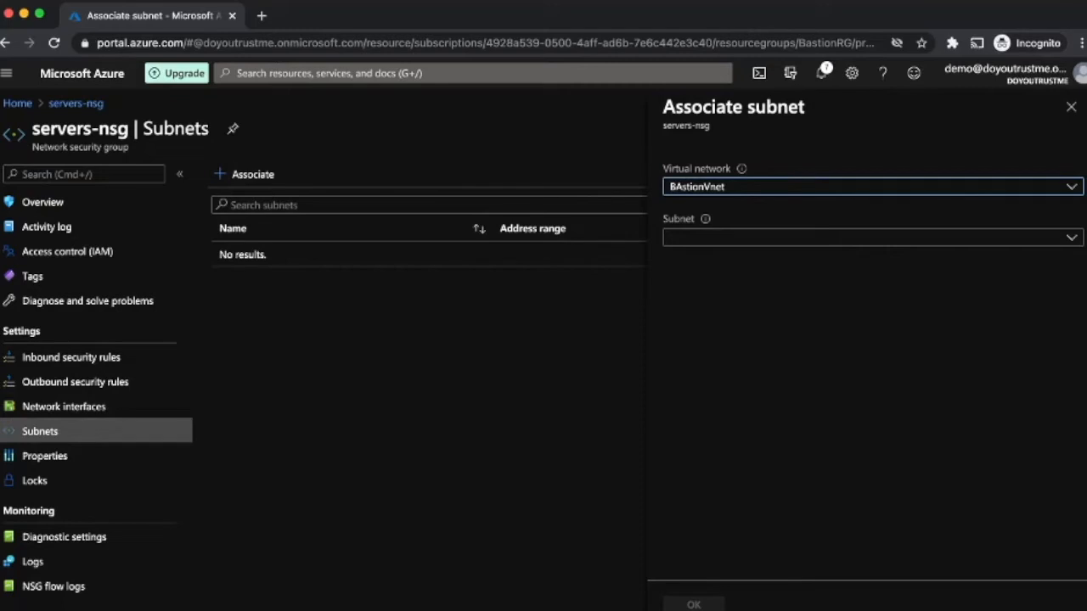
pyautogui.click(713, 238)
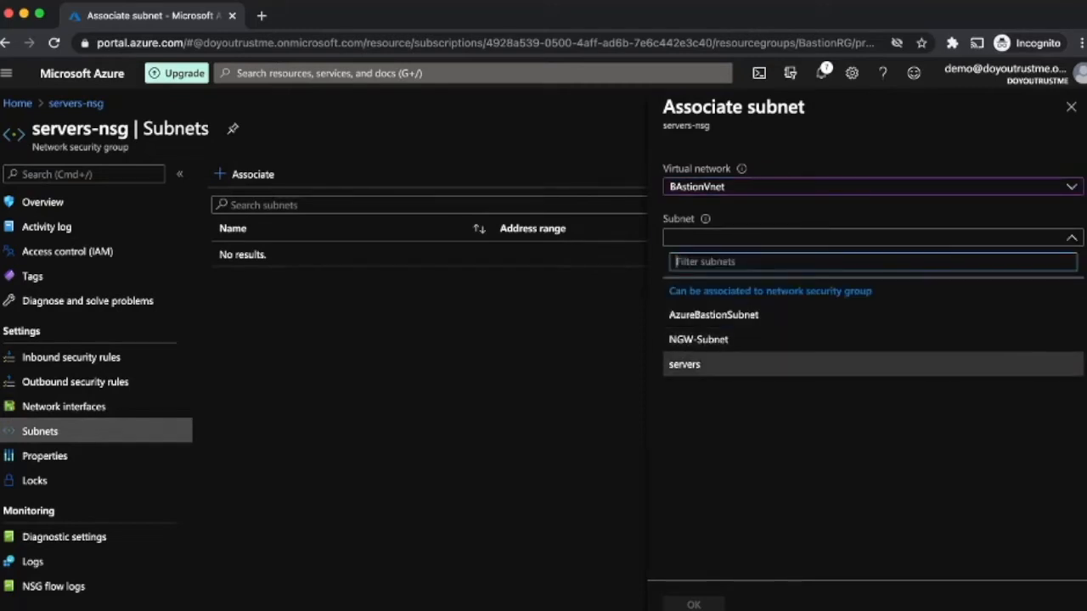
pyautogui.click(696, 365)
pyautogui.click(694, 605)
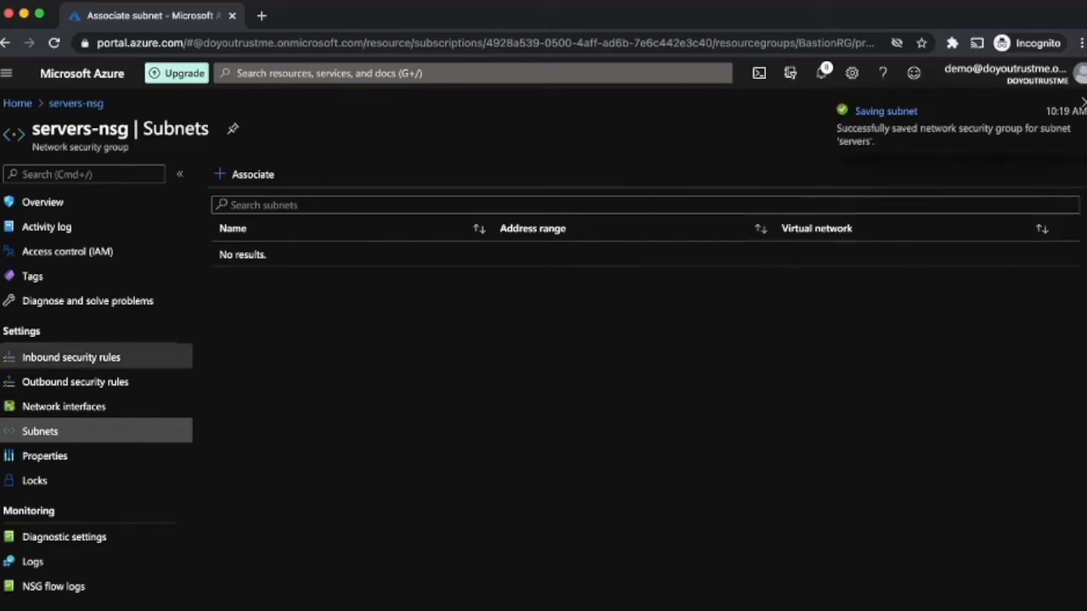
# Step: Review servers-nsg's default inbound and outbound rules, then go back to Home
pyautogui.click(71, 357)
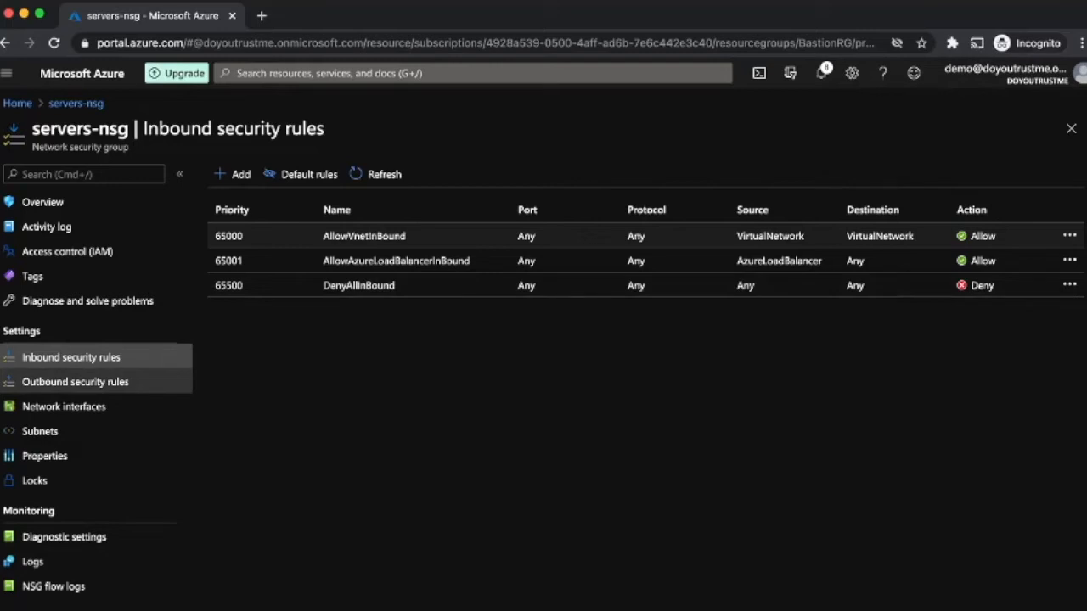
pyautogui.click(75, 382)
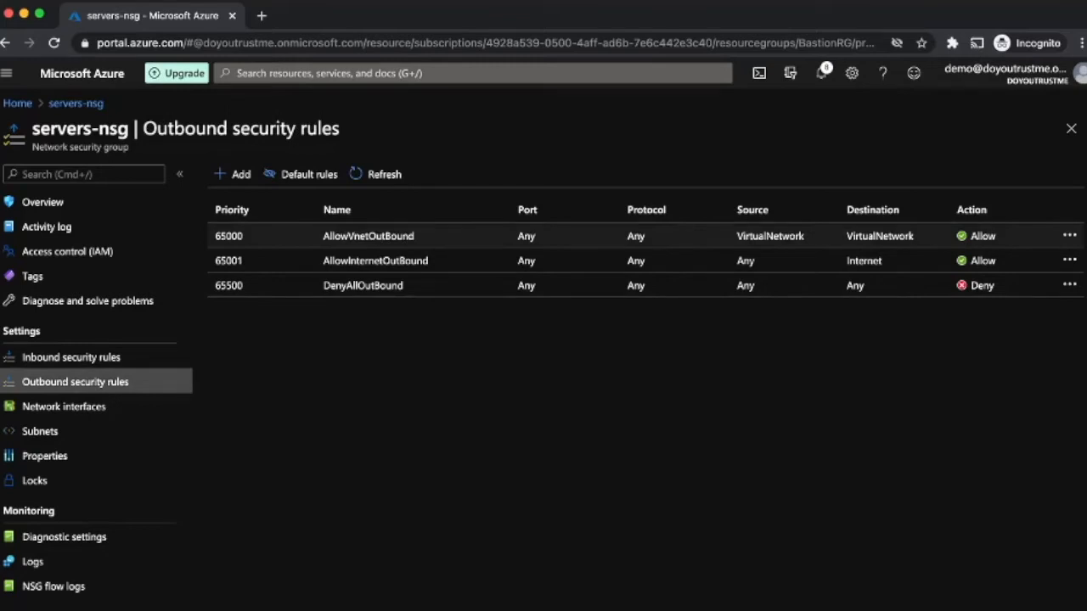
pyautogui.click(17, 103)
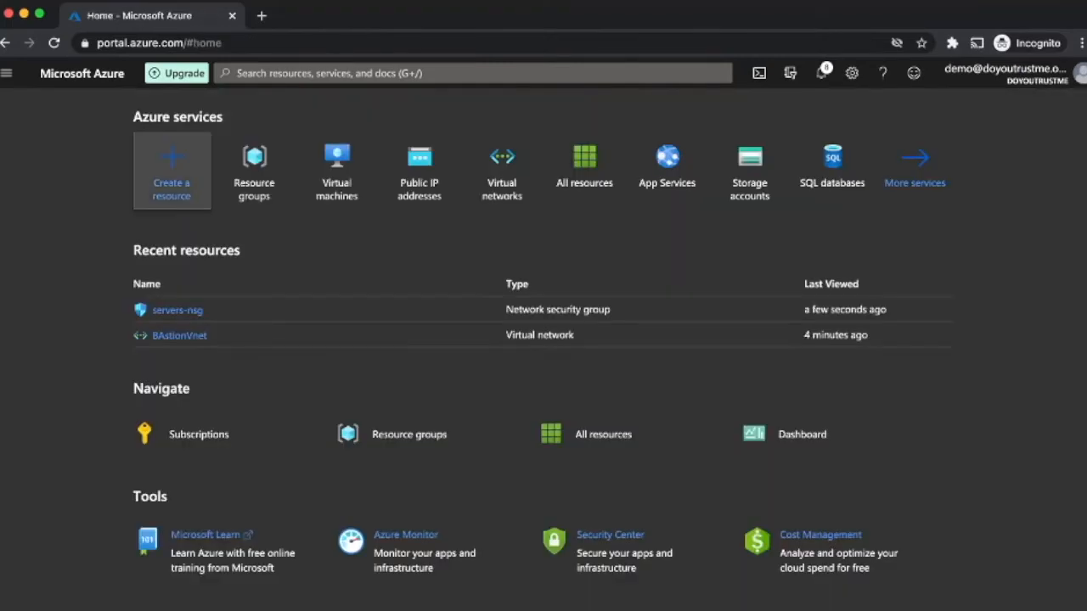
# Step: Search the Marketplace for 'bastion' and open the Bastion offer
pyautogui.click(172, 170)
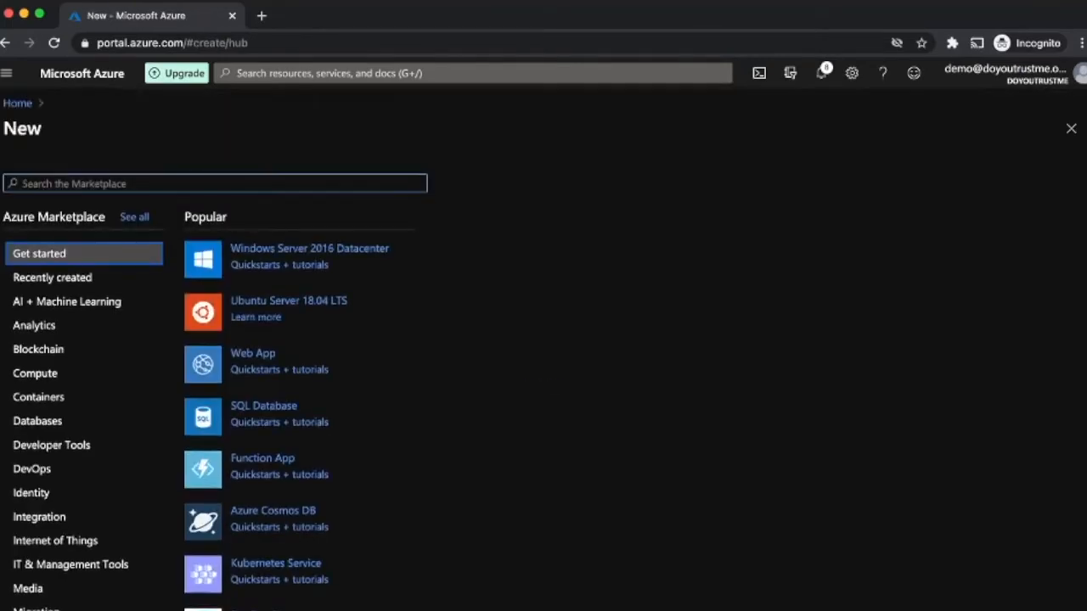
pyautogui.write('bast')
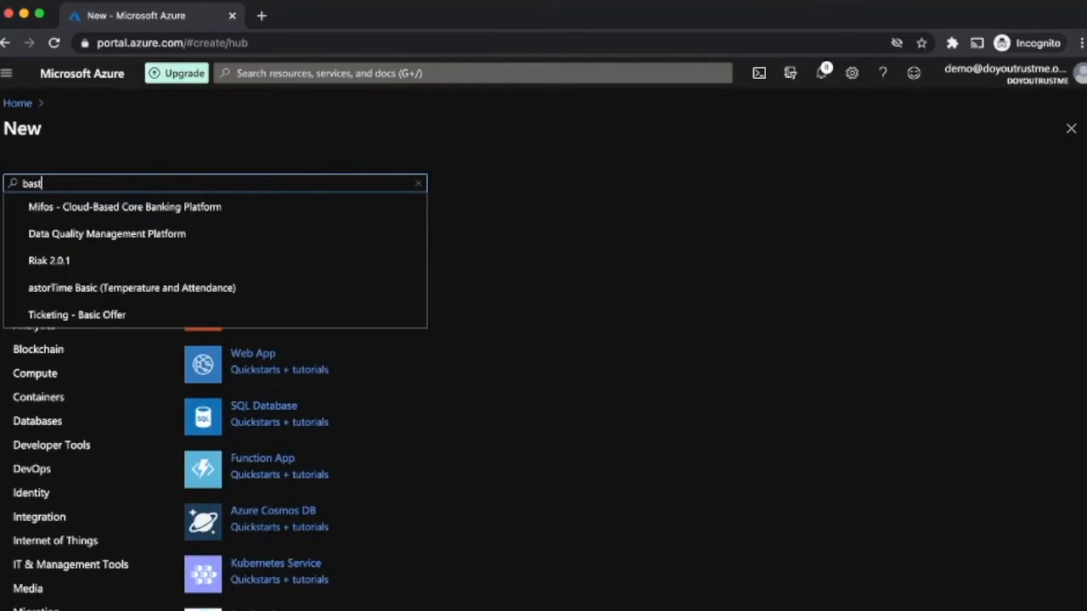
pyautogui.write('ion')
pyautogui.press('Down')
pyautogui.press('Down')
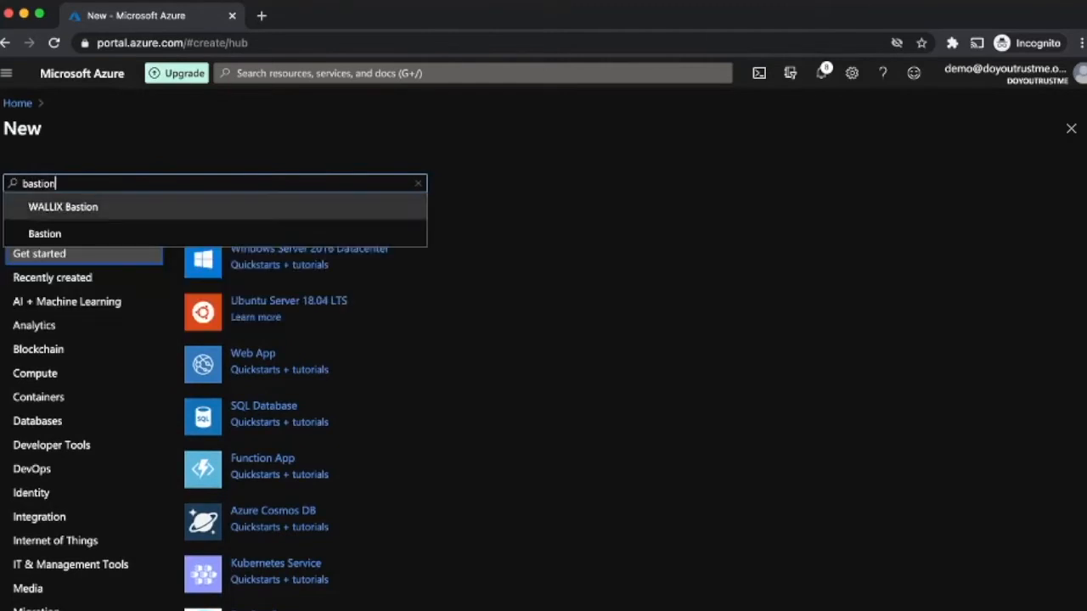
pyautogui.press('Return')
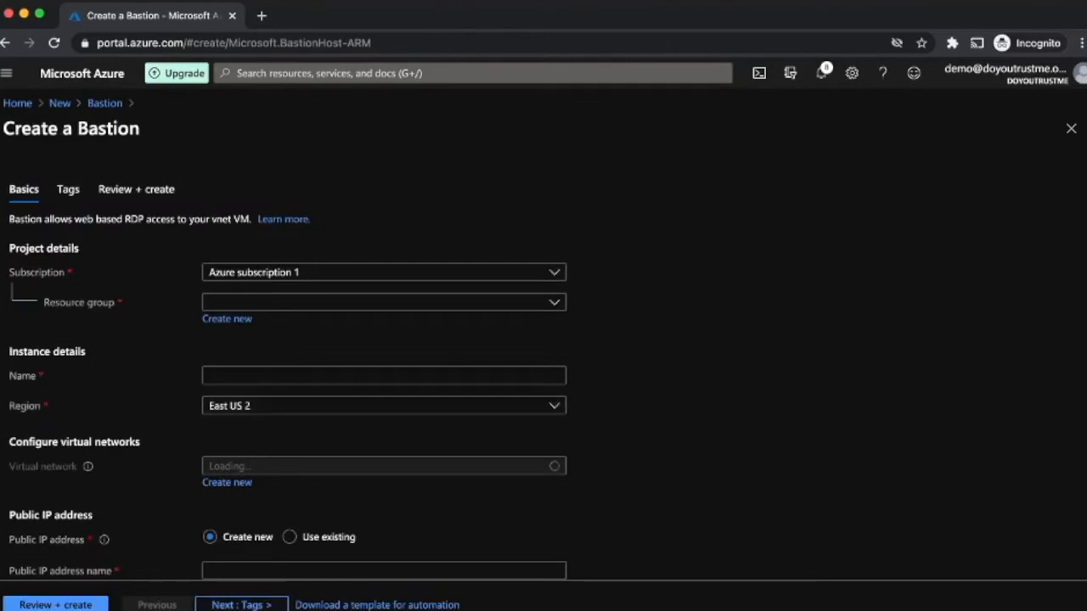
# Step: Configure Bastion-01 in BastionRG on BAstionVnet and advance through Tags to Review + create
pyautogui.click(384, 302)
pyautogui.press('Down')
pyautogui.press('Return')
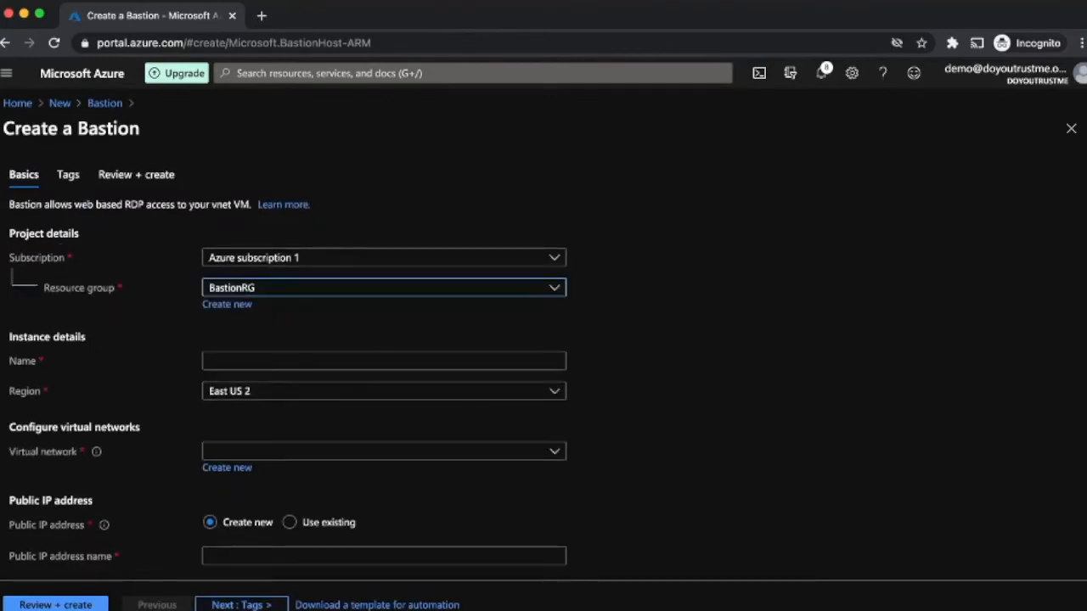
pyautogui.click(383, 360)
pyautogui.write('Bastion')
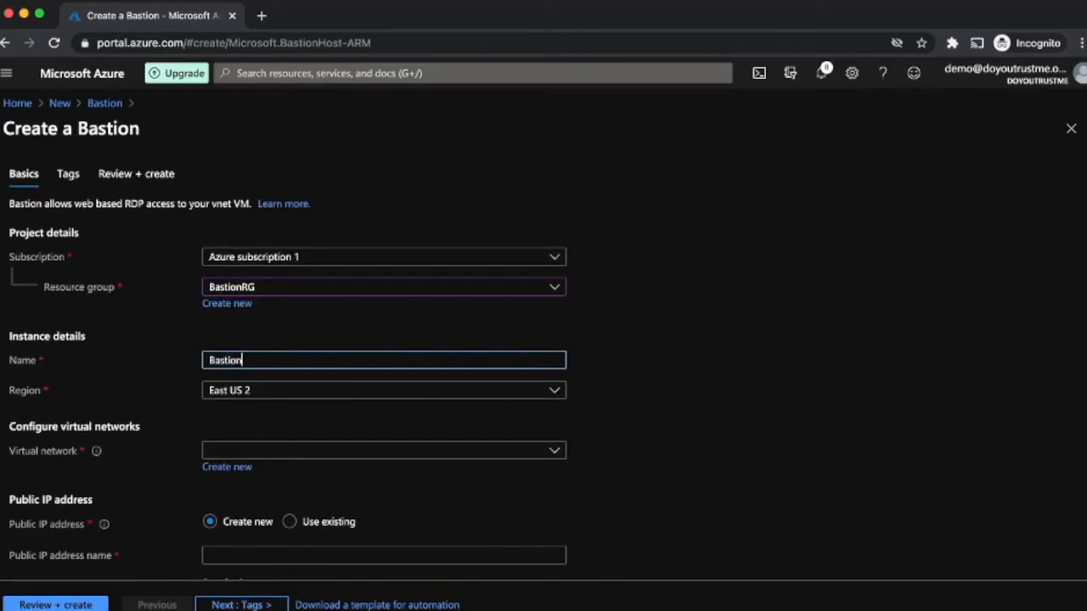
pyautogui.write('-01')
pyautogui.click(384, 451)
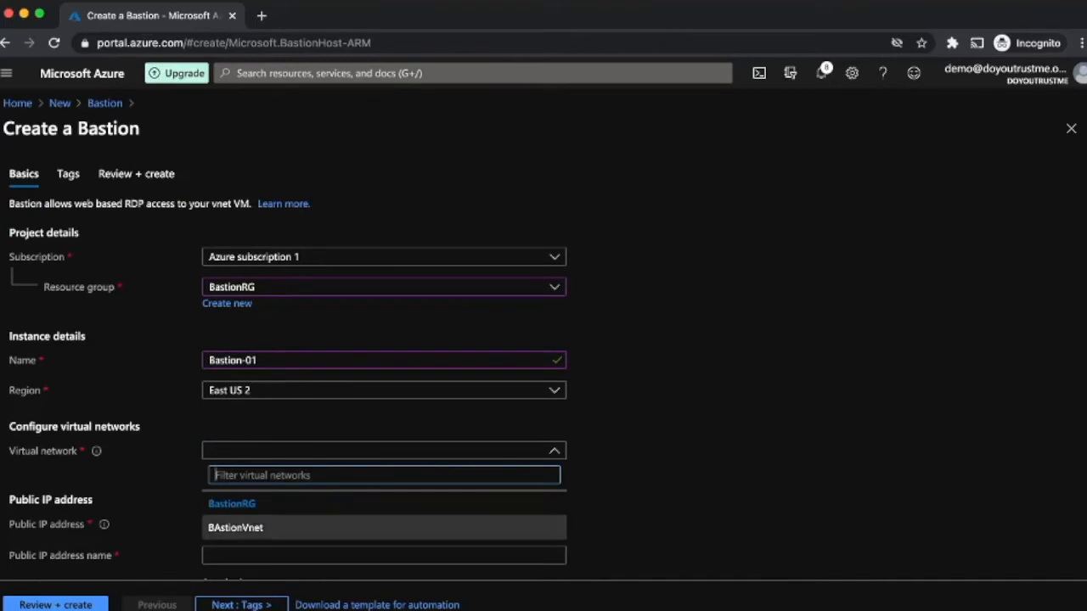
pyautogui.click(384, 529)
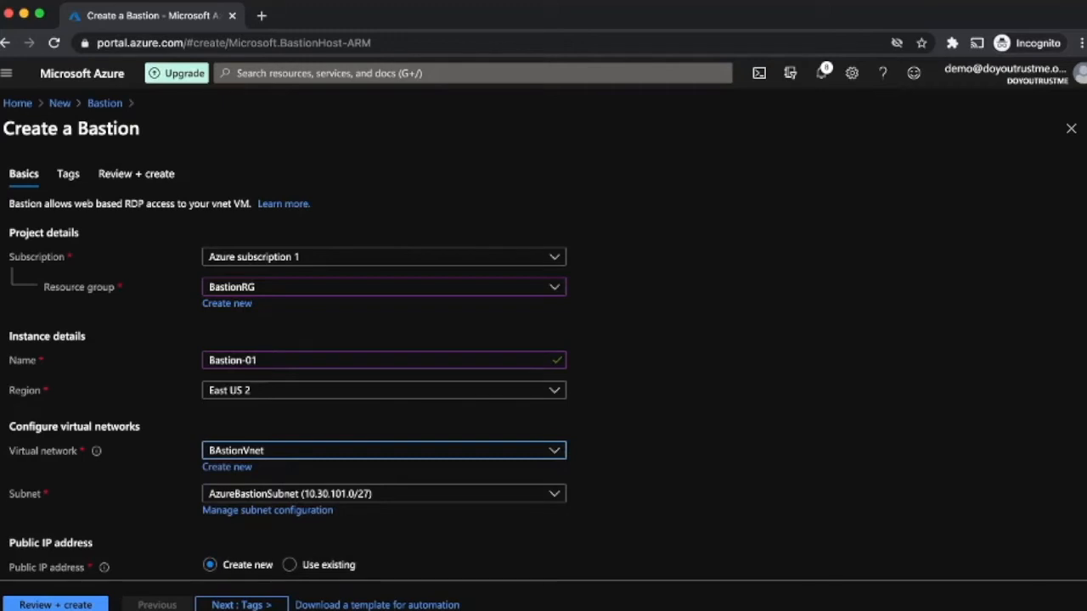
pyautogui.scroll(-2, 544, 357)
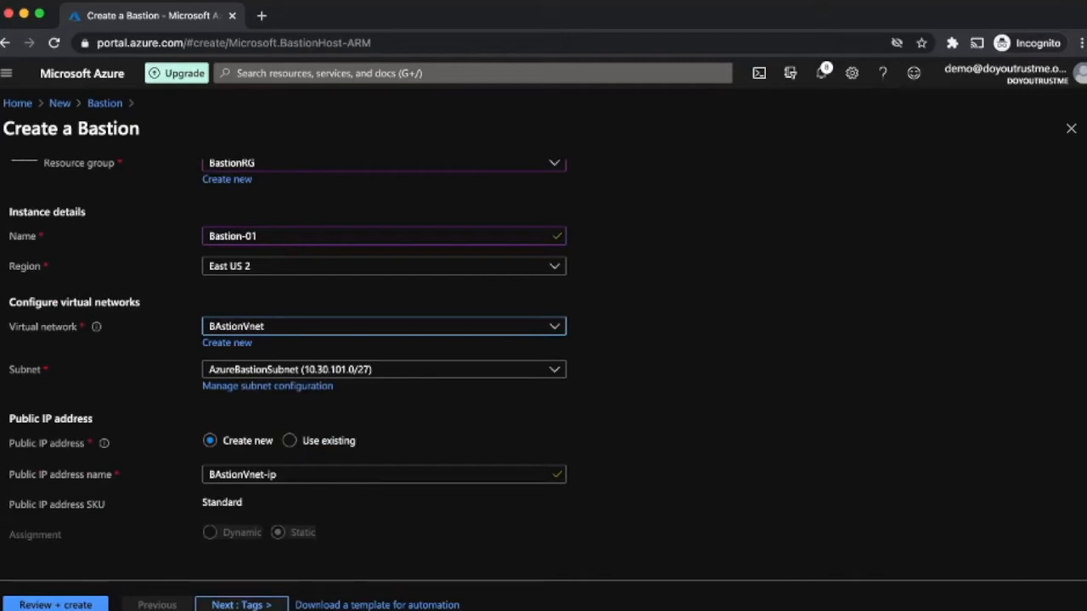
pyautogui.click(241, 605)
pyautogui.click(241, 605)
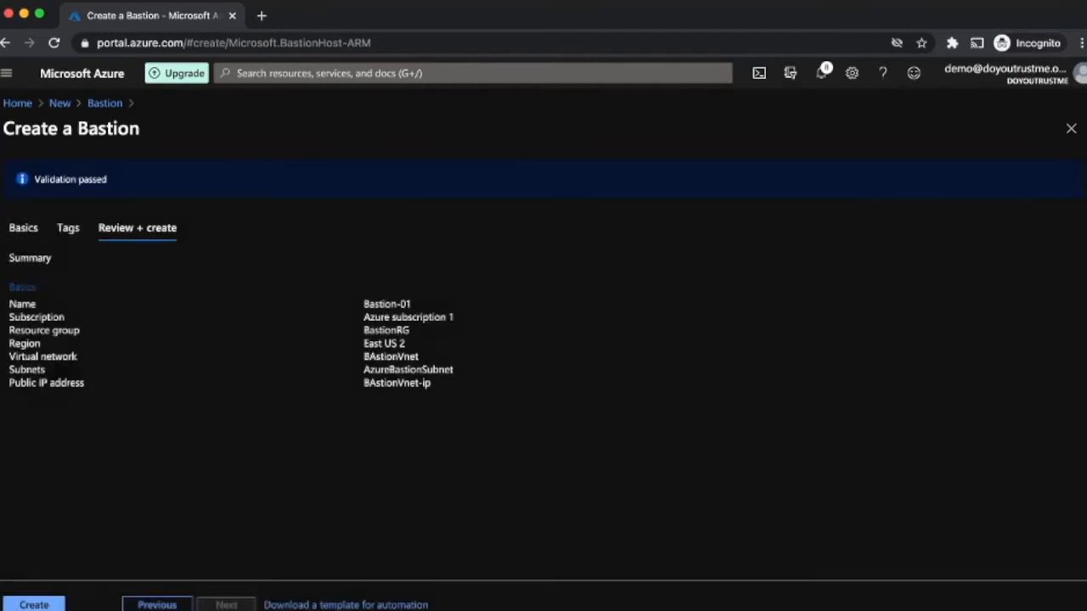
# Step: Launch the Bastion-01 deployment and return to the Home page
pyautogui.click(34, 605)
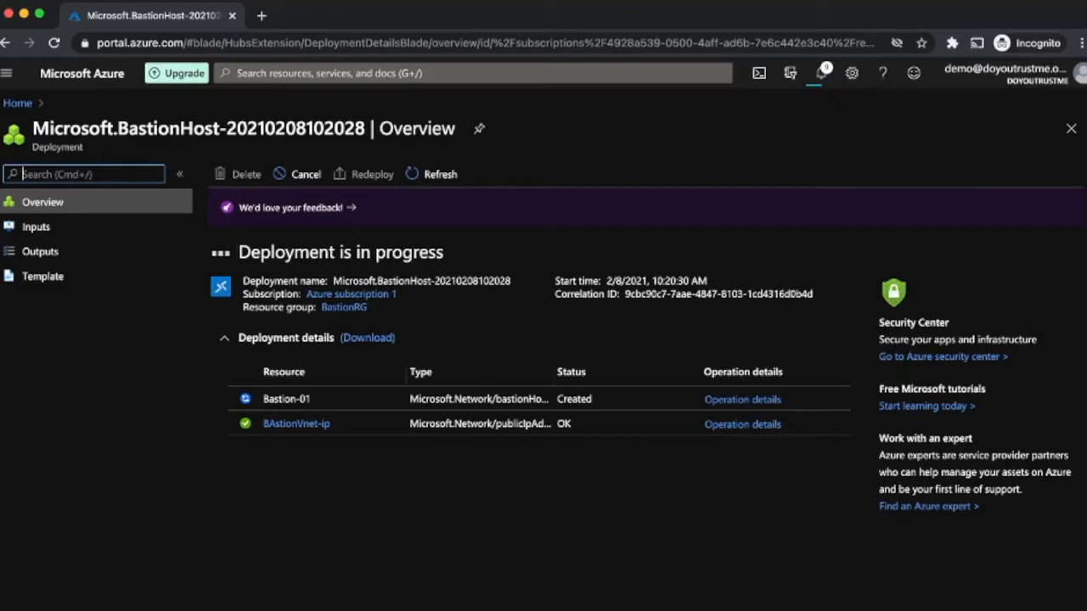
pyautogui.click(17, 104)
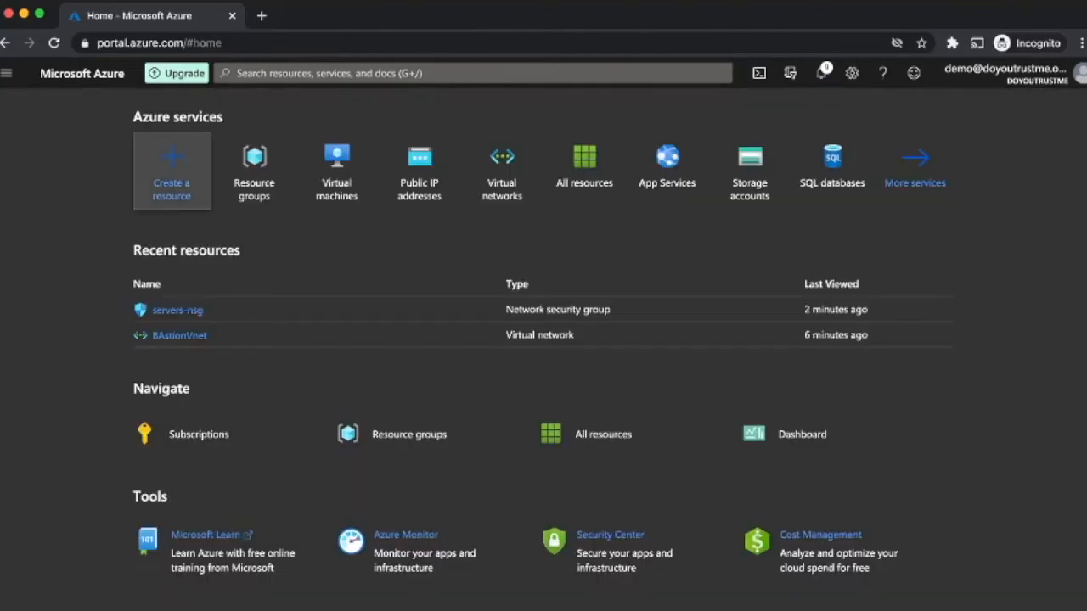
# Step: Start a Windows Server 2016 Datacenter VM named web-01 in resource group BastionRG
pyautogui.click(171, 166)
pyautogui.click(288, 249)
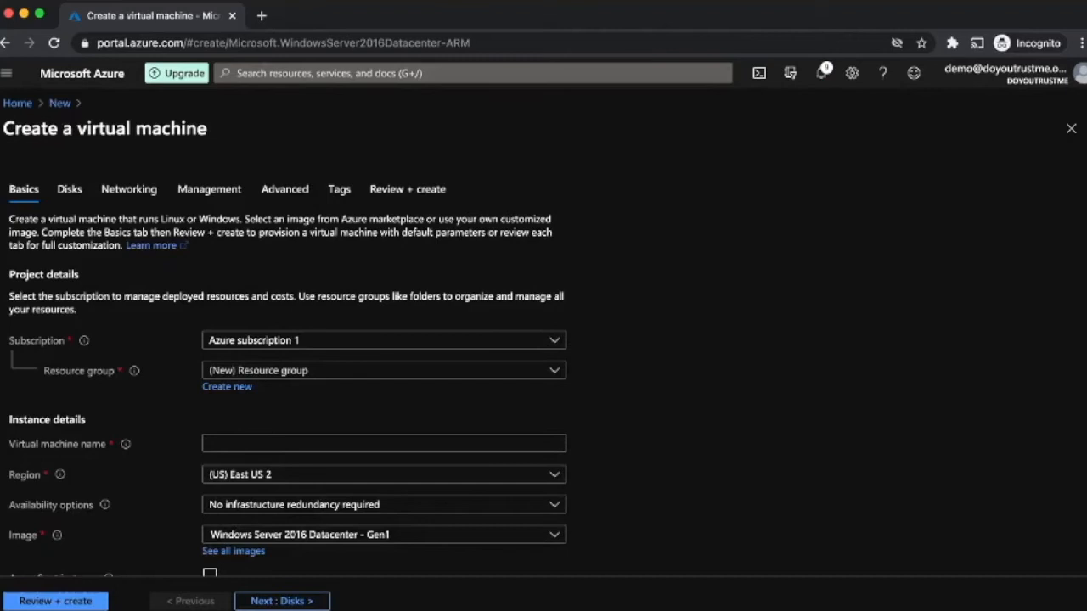
pyautogui.click(384, 370)
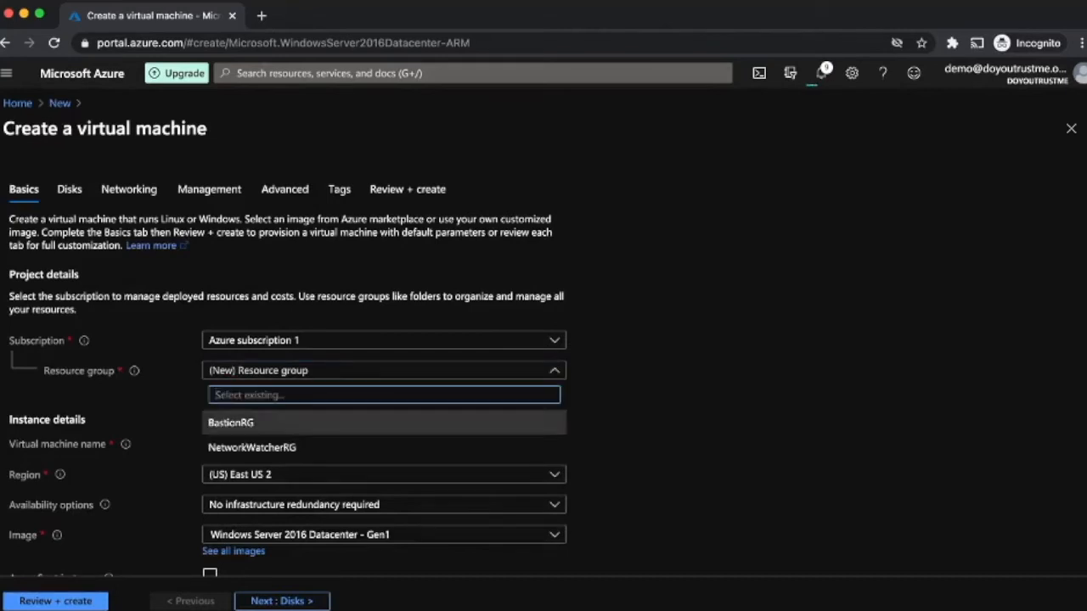
pyautogui.click(383, 422)
pyautogui.click(384, 443)
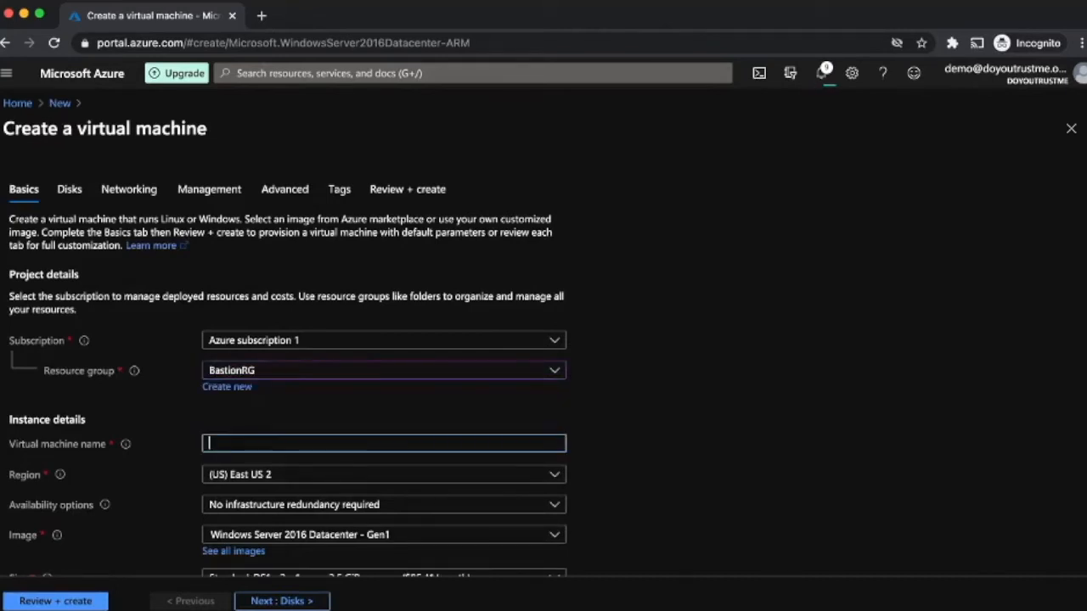
pyautogui.write('web-01')
pyautogui.scroll(-3, 384, 417)
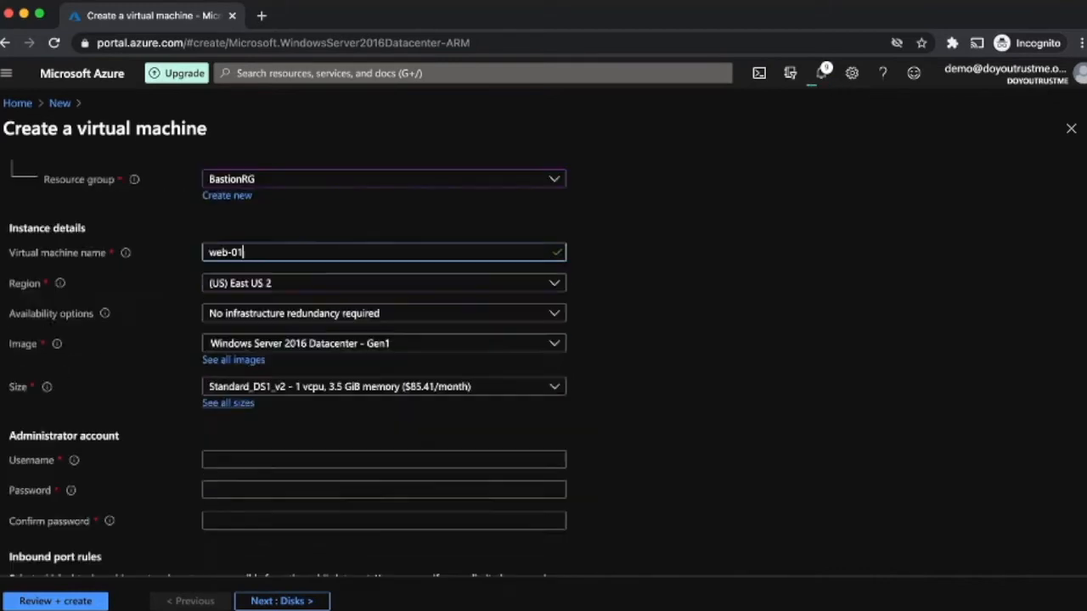
# Step: Set the administrator username to azureuser and enter a matching password and confirmation
pyautogui.click(384, 418)
pyautogui.write('azureuser')
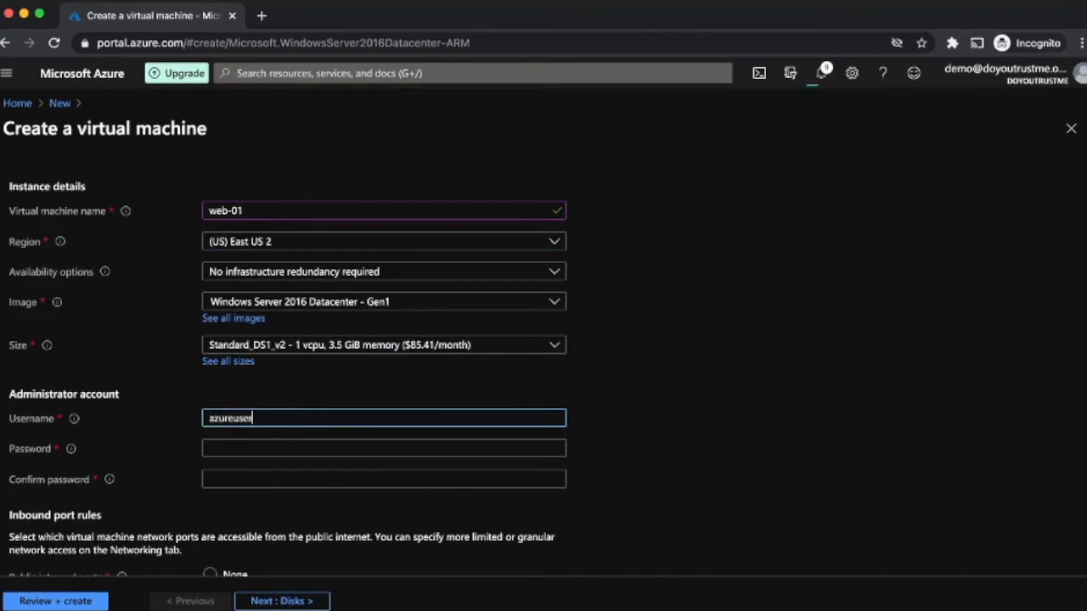
pyautogui.press('Tab')
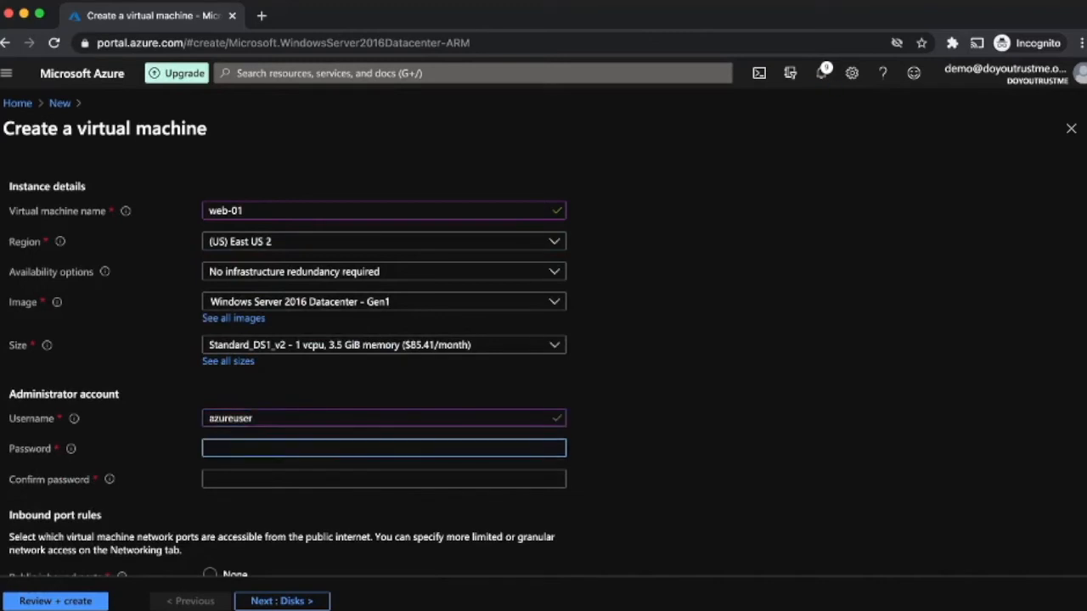
pyautogui.write('***********')
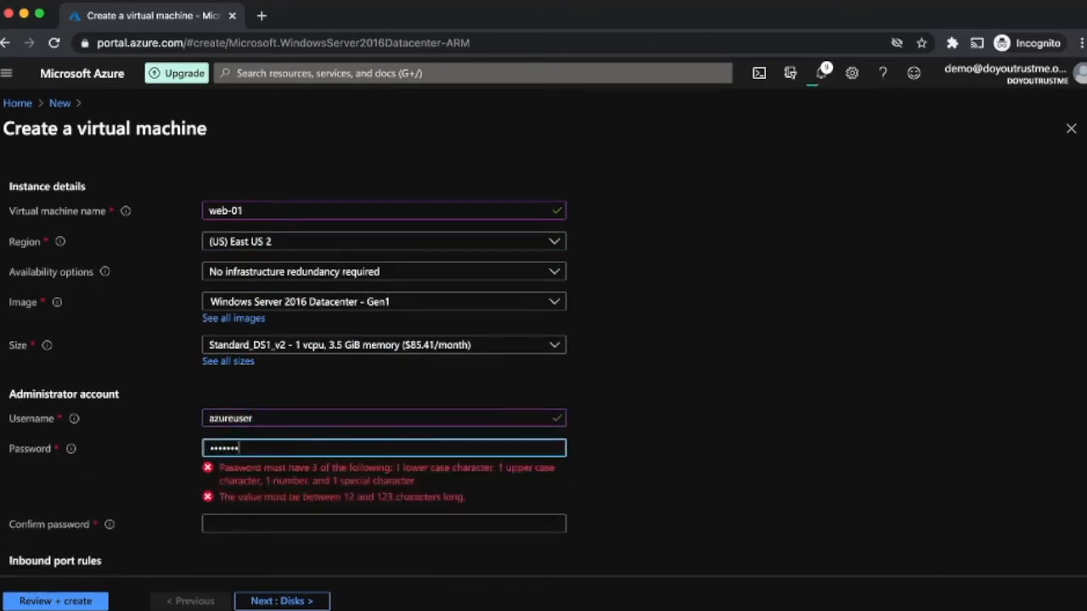
pyautogui.write('***')
pyautogui.press('Tab')
pyautogui.write('************')
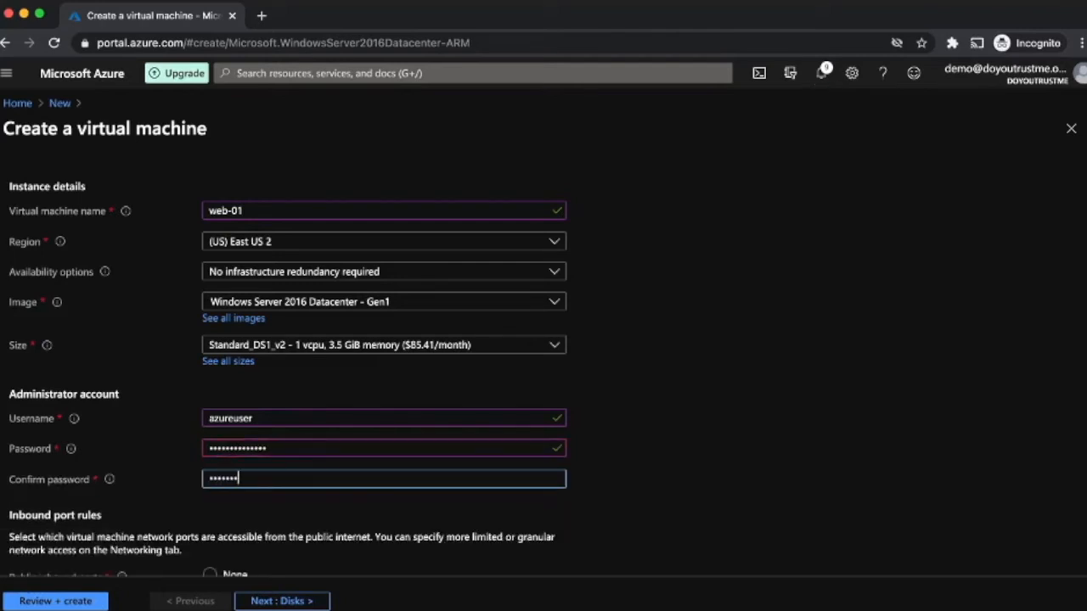
pyautogui.write('**')
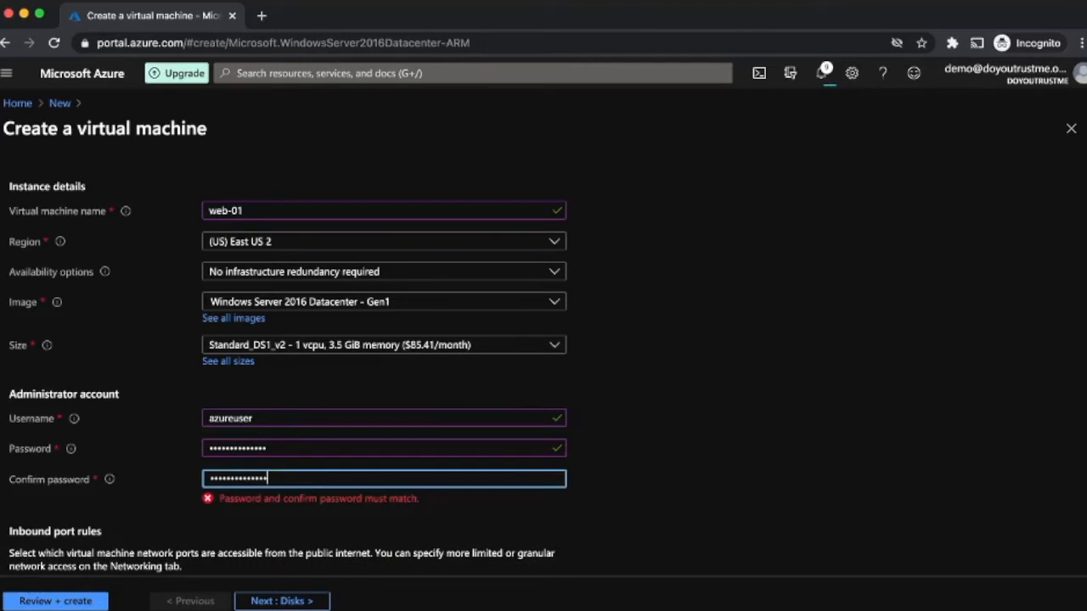
pyautogui.hotkey('shift', 'Tab')
pyautogui.write('*********')
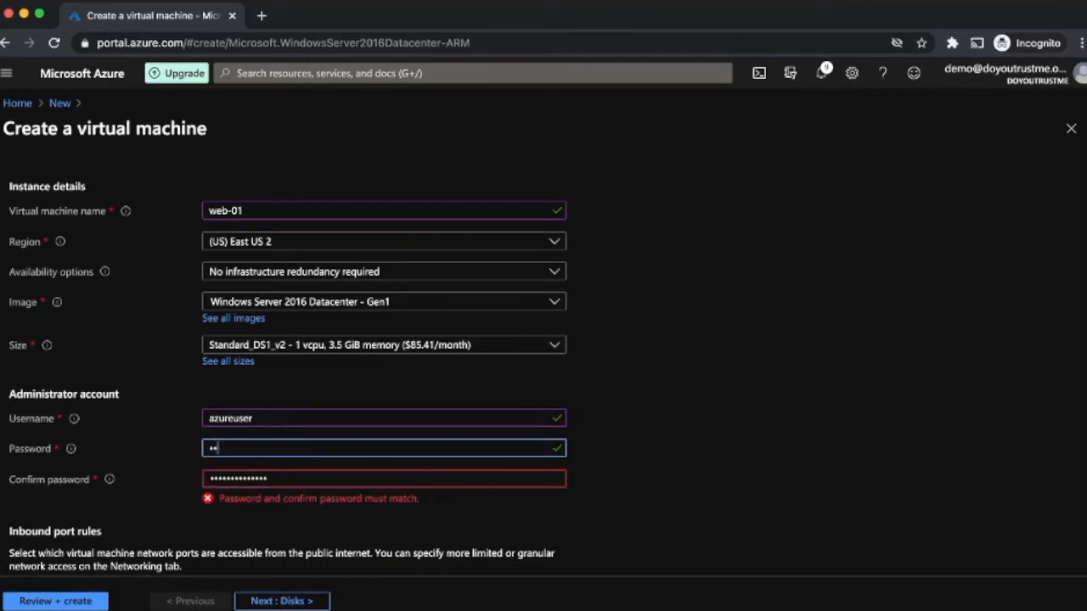
pyautogui.write('*****')
pyautogui.press('Tab')
pyautogui.write('****')
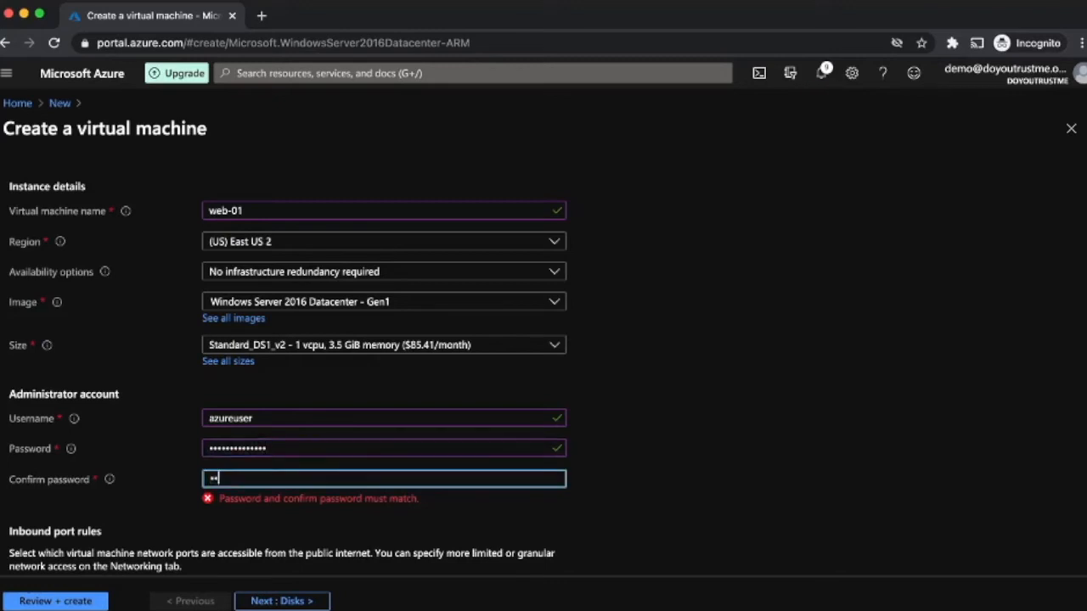
pyautogui.press('BackSpace')
pyautogui.press('BackSpace')
pyautogui.press('BackSpace')
pyautogui.press('BackSpace')
pyautogui.write('**************')
pyautogui.hotkey('shift', 'Tab')
pyautogui.write('**********')
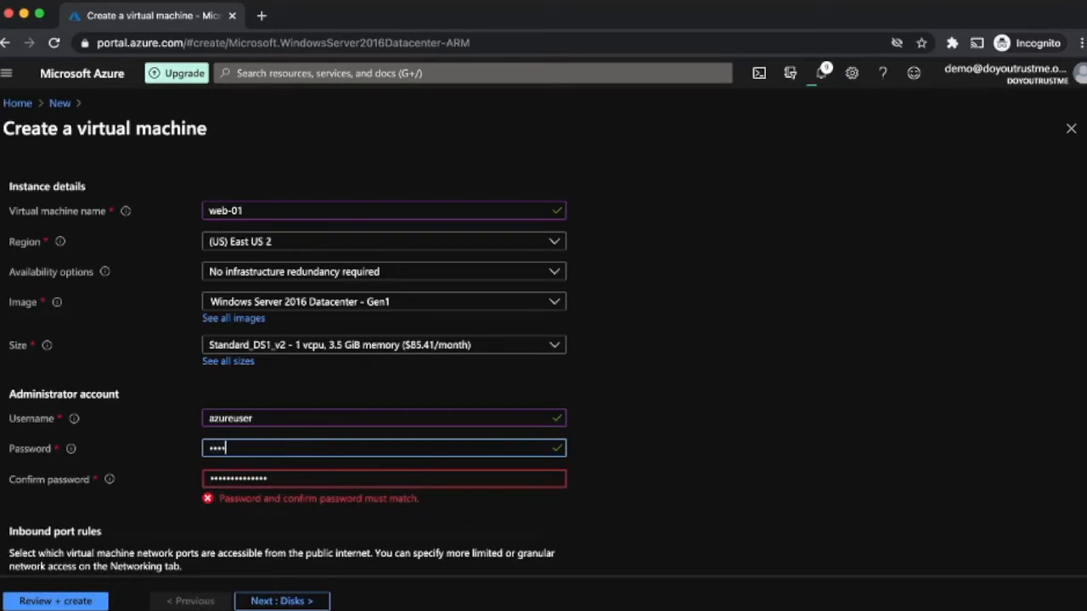
pyautogui.write('****')
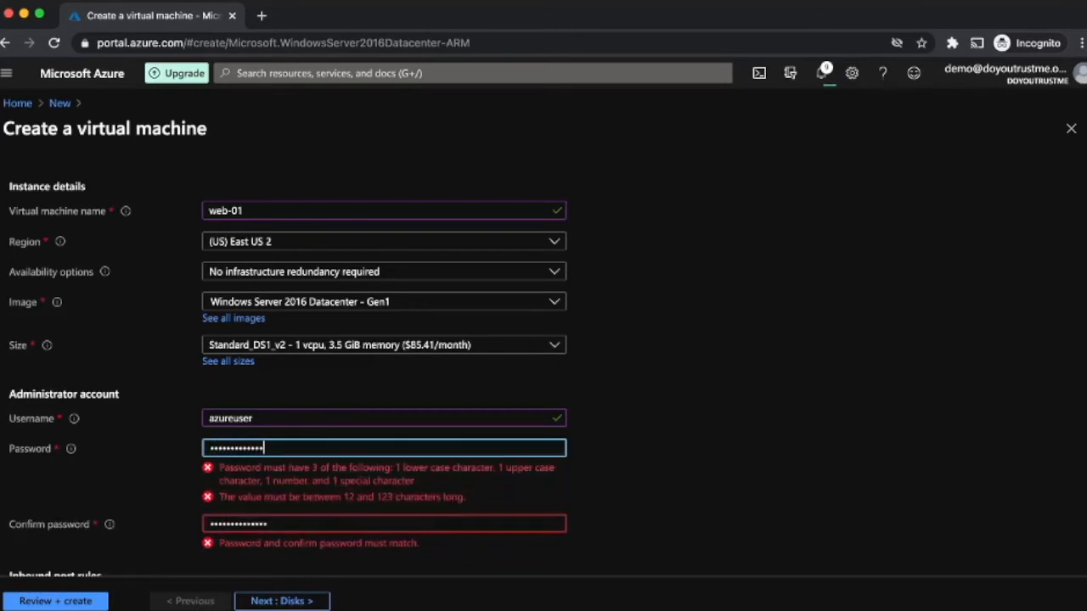
# Step: Set public inbound ports to None and continue to the Disks step
pyautogui.hscroll(-1, 543, 348)
pyautogui.hscroll(2, 544, 348)
pyautogui.scroll(-2, 544, 348)
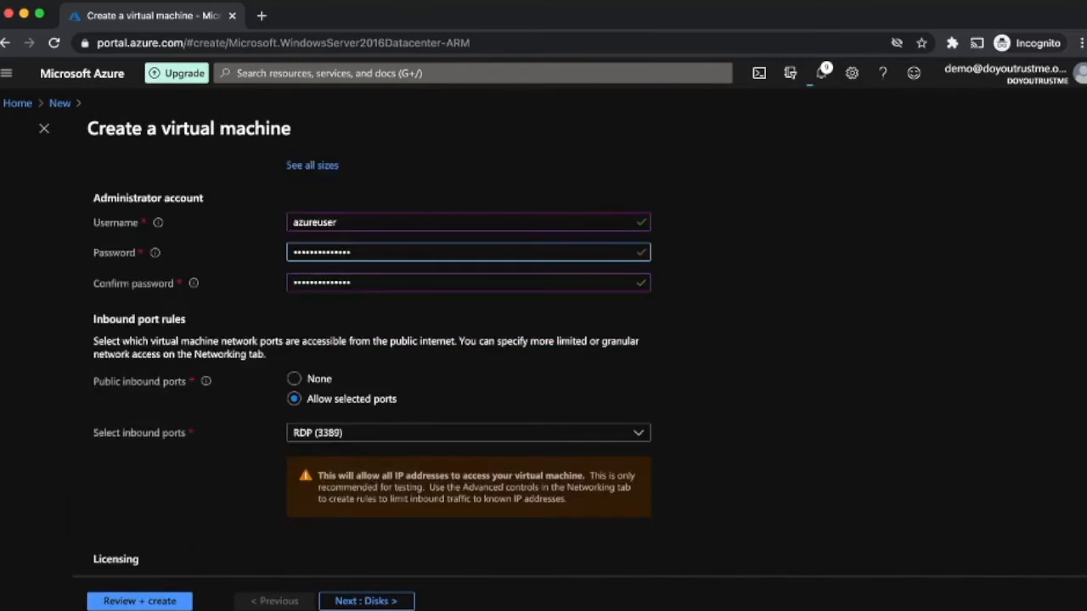
pyautogui.click(294, 379)
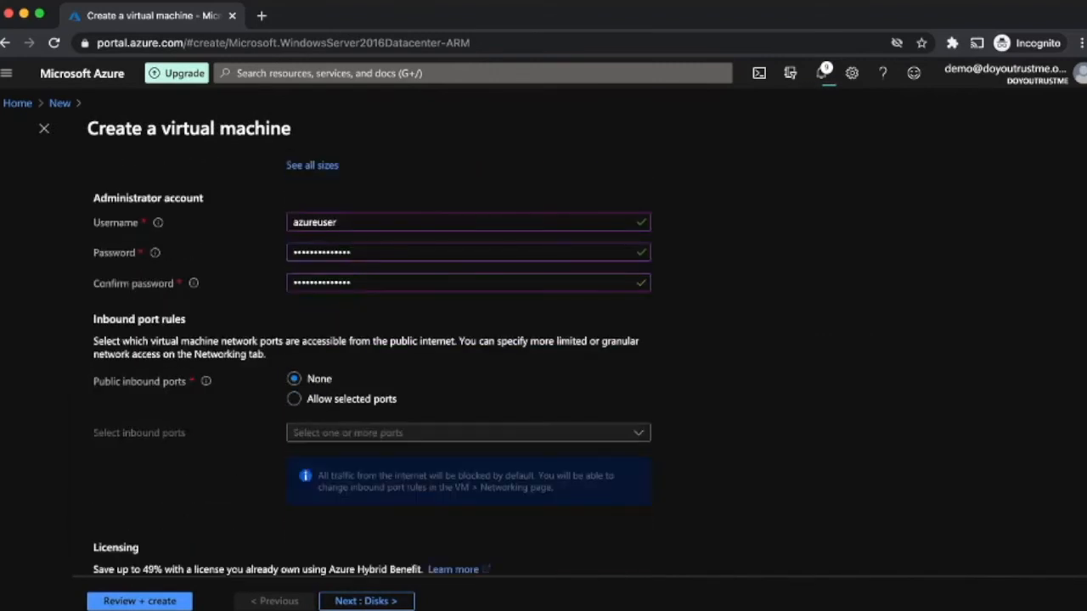
pyautogui.scroll(-2, 372, 365)
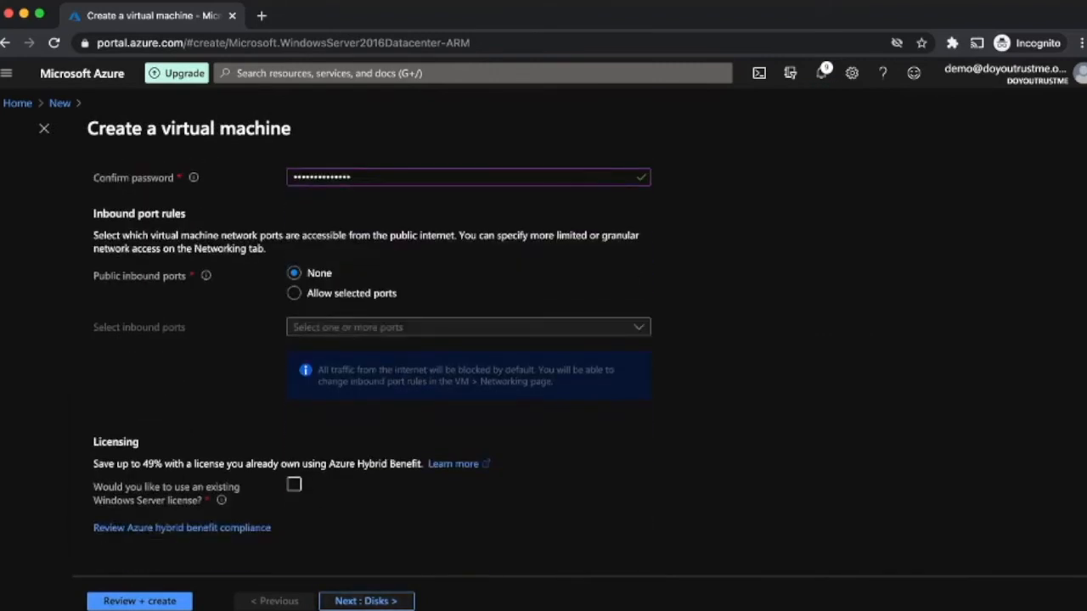
pyautogui.click(366, 601)
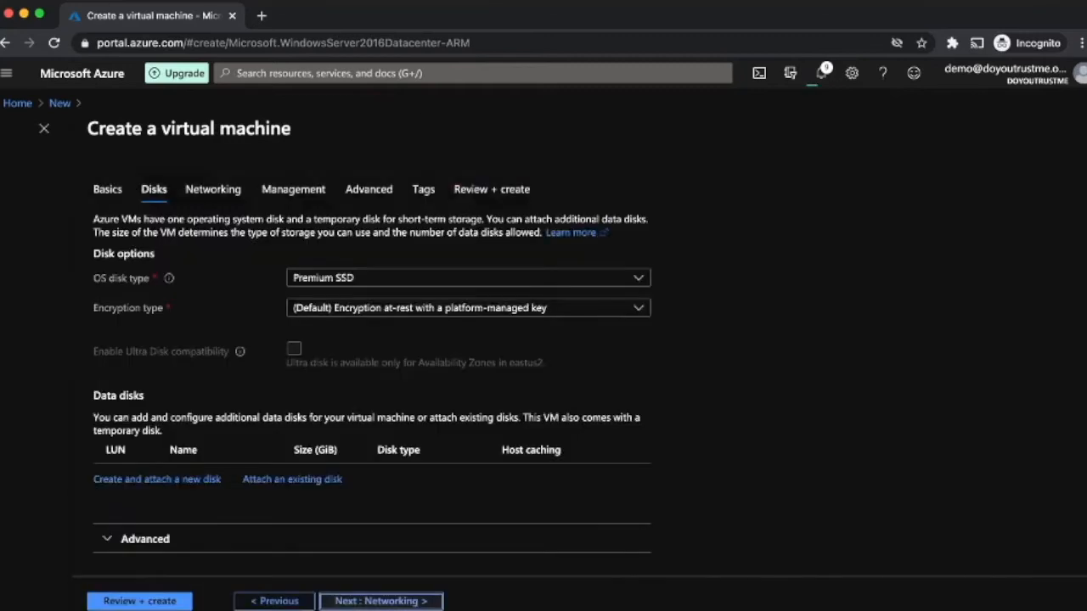
# Step: On Networking, place the Windows Server VM on the servers subnet with no public IP
pyautogui.click(374, 602)
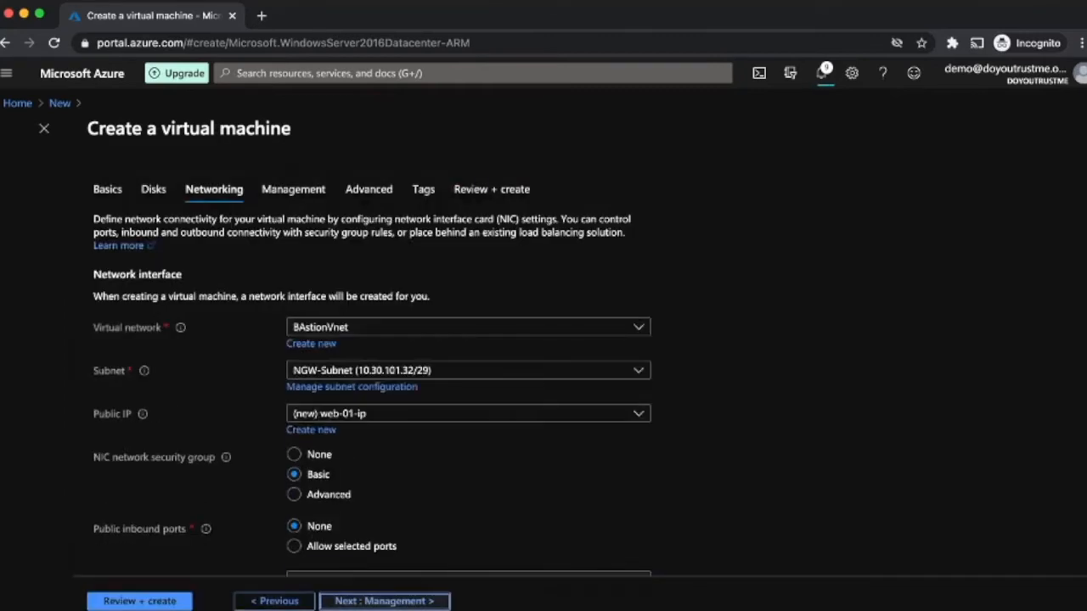
pyautogui.click(468, 371)
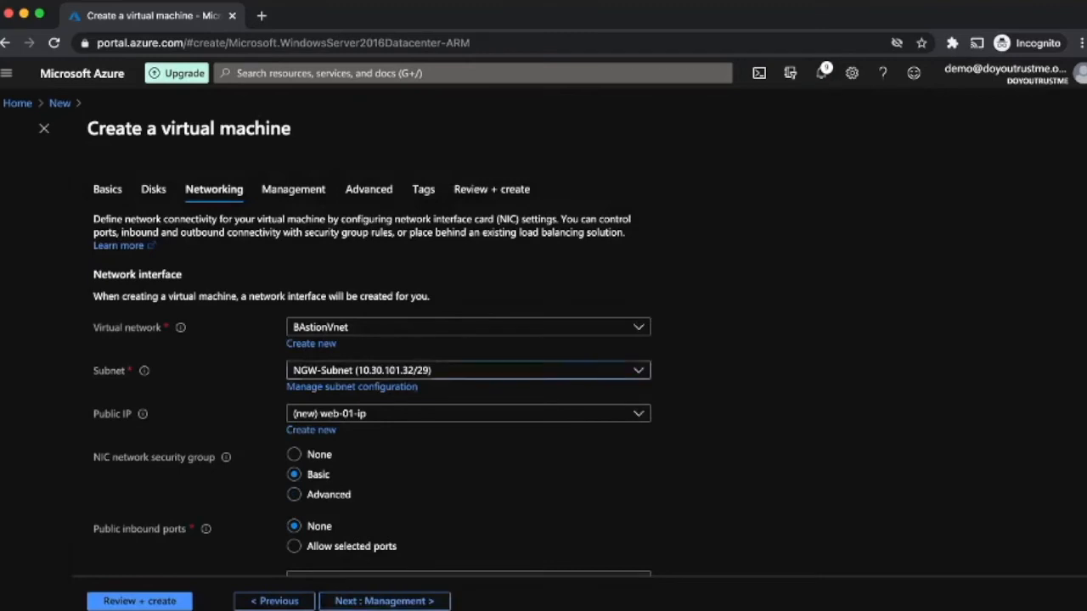
pyautogui.click(391, 448)
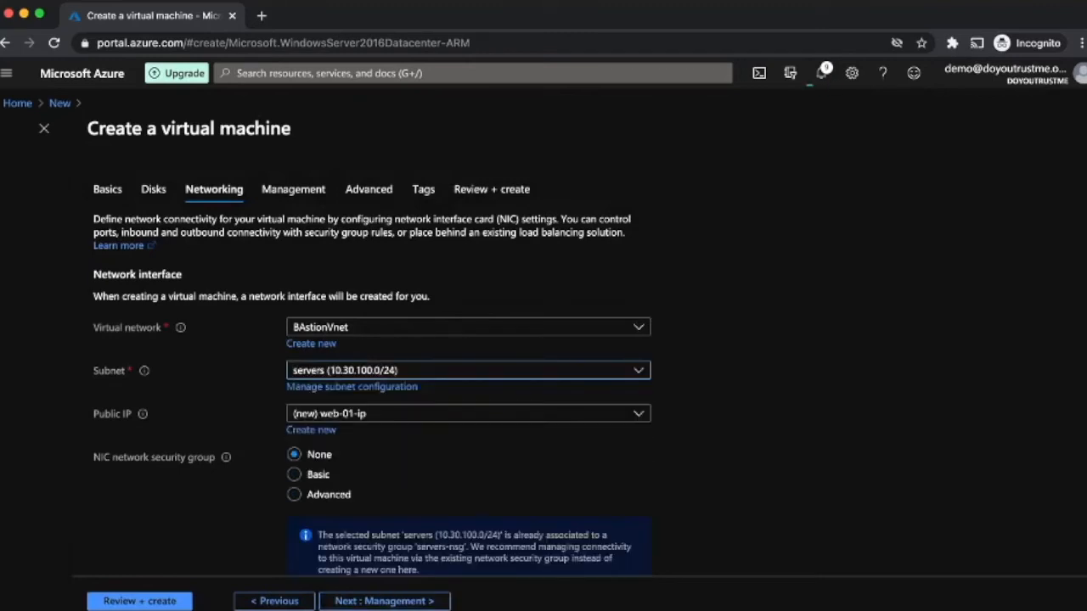
pyautogui.click(468, 413)
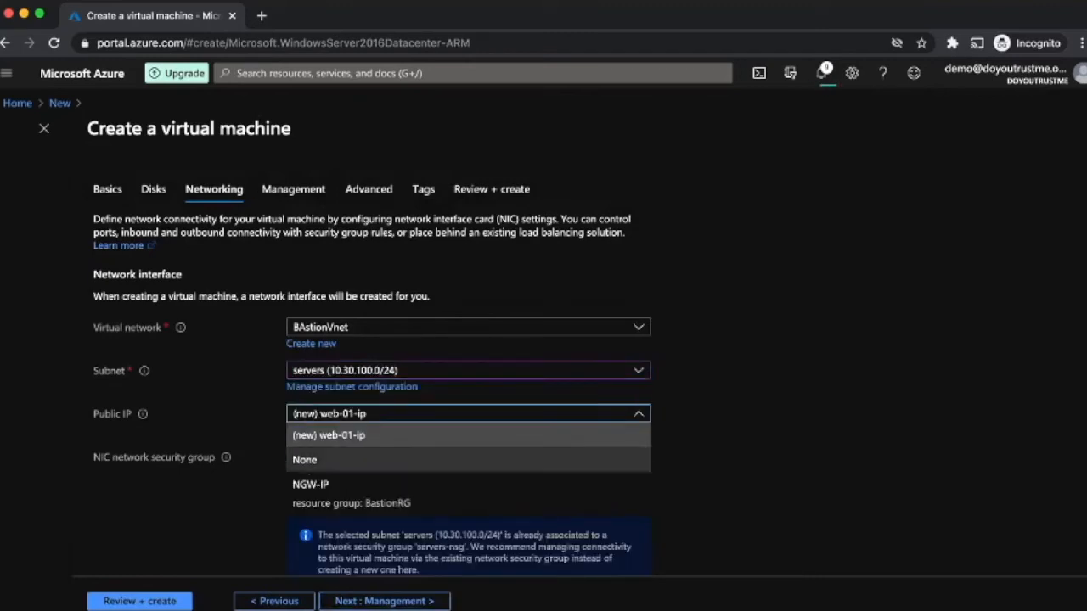
pyautogui.click(340, 460)
# Step: Skip through Management, Advanced and Tags, then review and create the web-01 VM
pyautogui.scroll(-1, 340, 459)
pyautogui.scroll(-2, 372, 370)
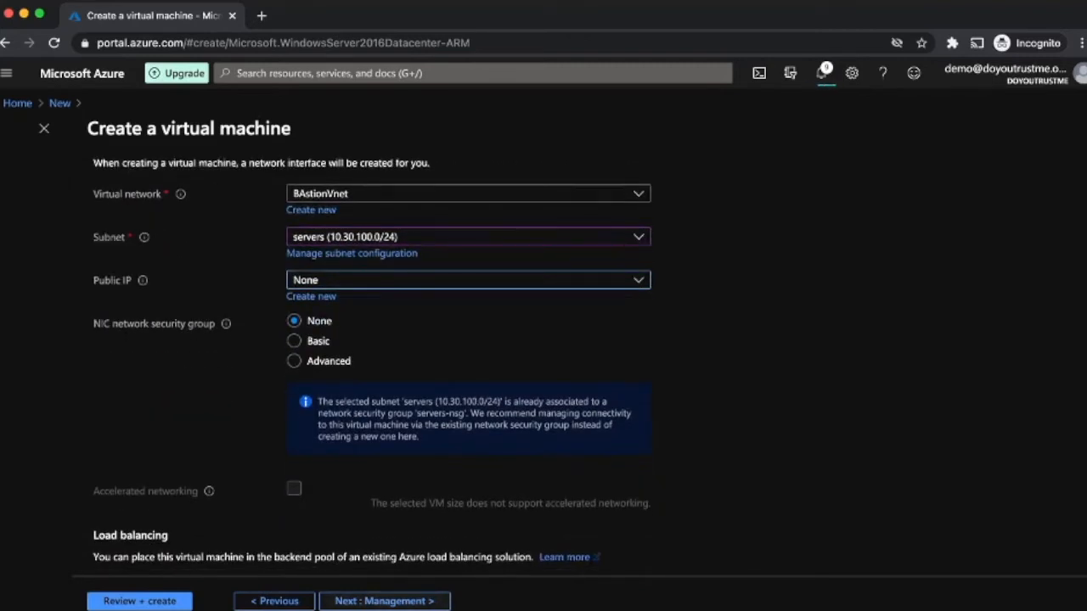
pyautogui.click(384, 600)
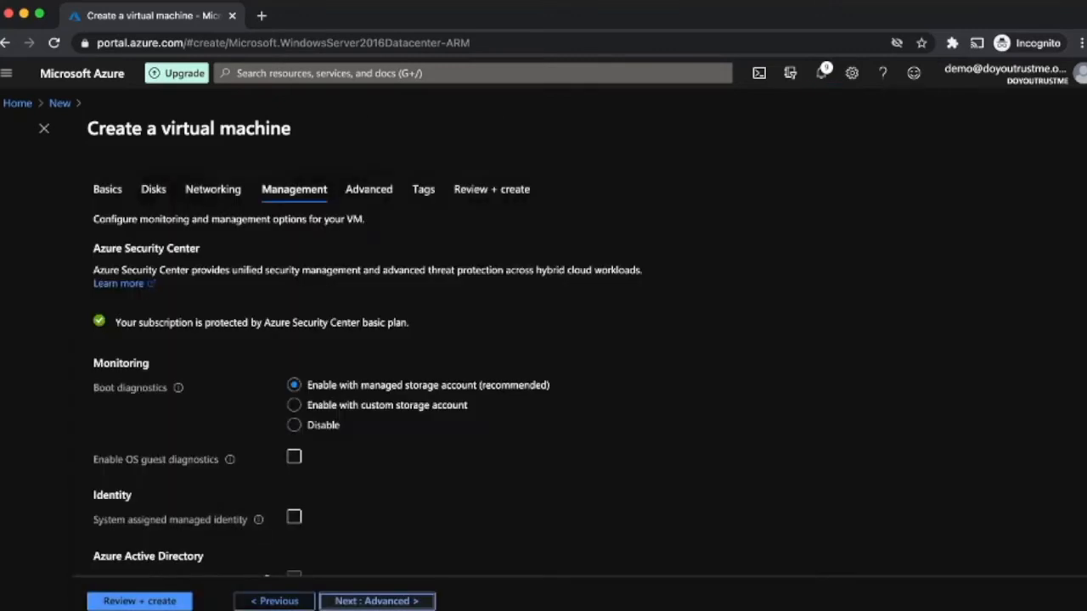
pyautogui.click(377, 601)
pyautogui.click(374, 601)
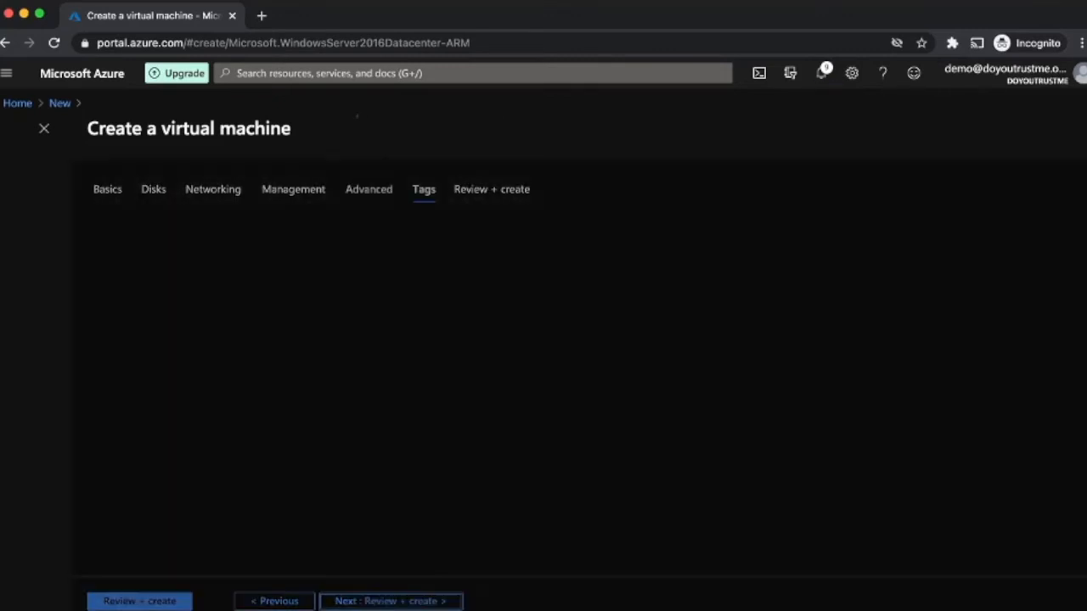
pyautogui.click(373, 601)
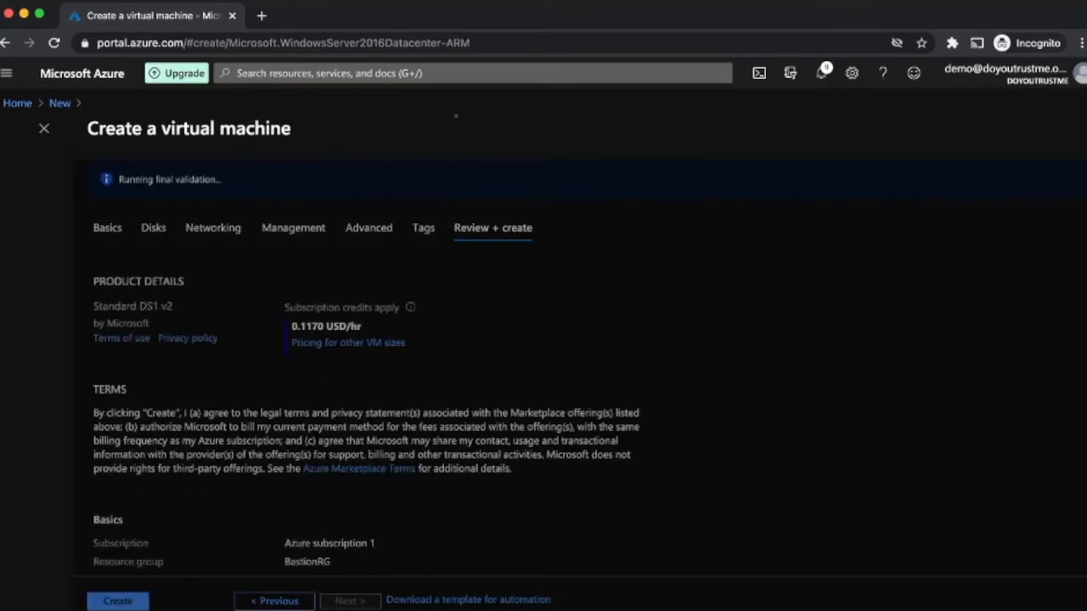
pyautogui.click(118, 602)
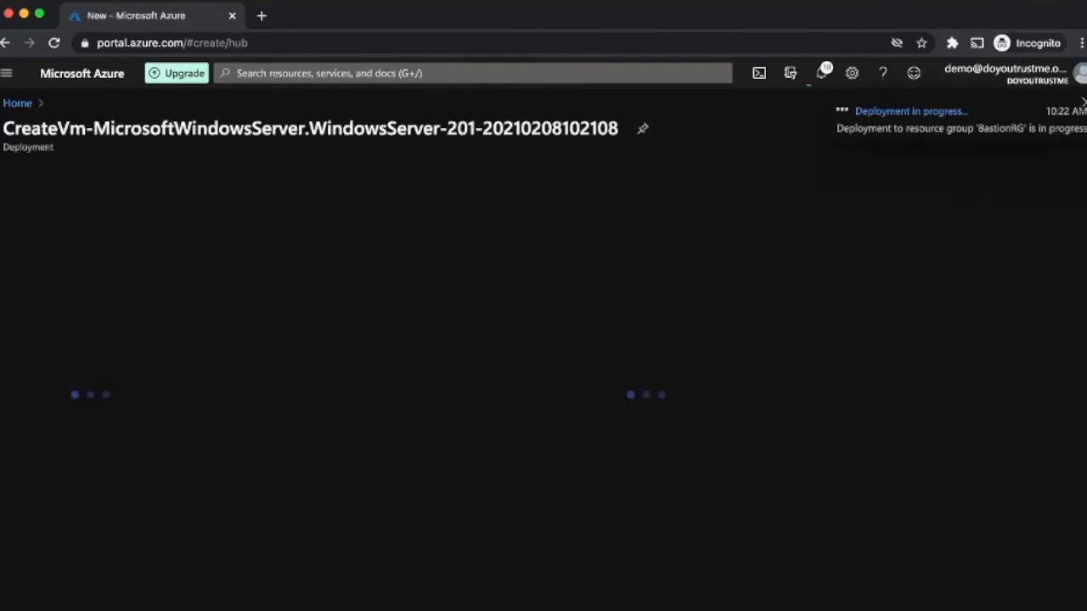
# Step: Start a new Ubuntu Server 18.04 LTS VM named web-02 in resource group BastionRG
pyautogui.click(17, 103)
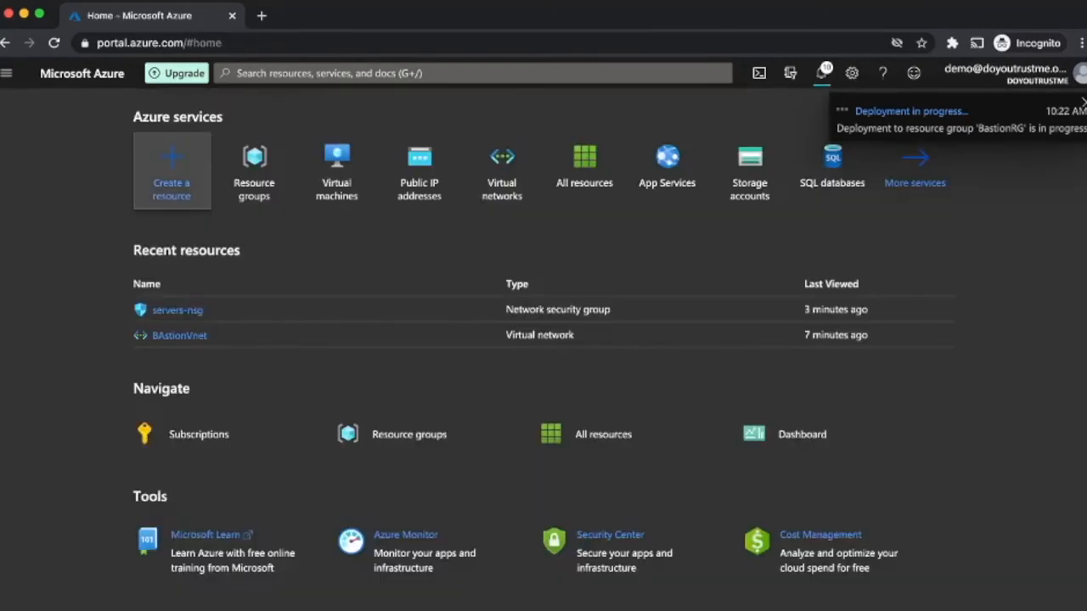
pyautogui.click(171, 162)
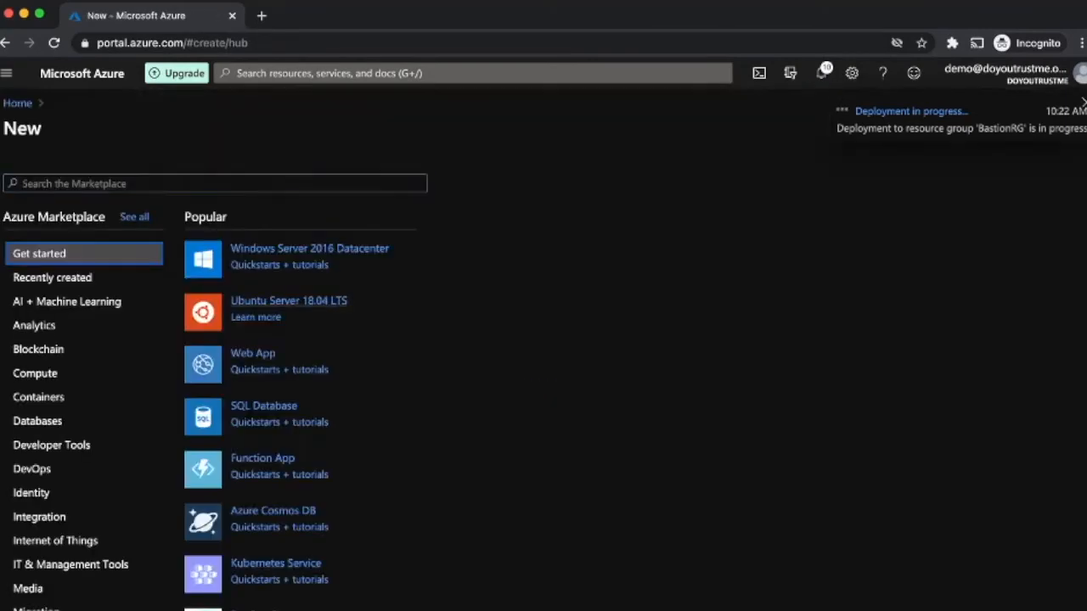
pyautogui.click(288, 302)
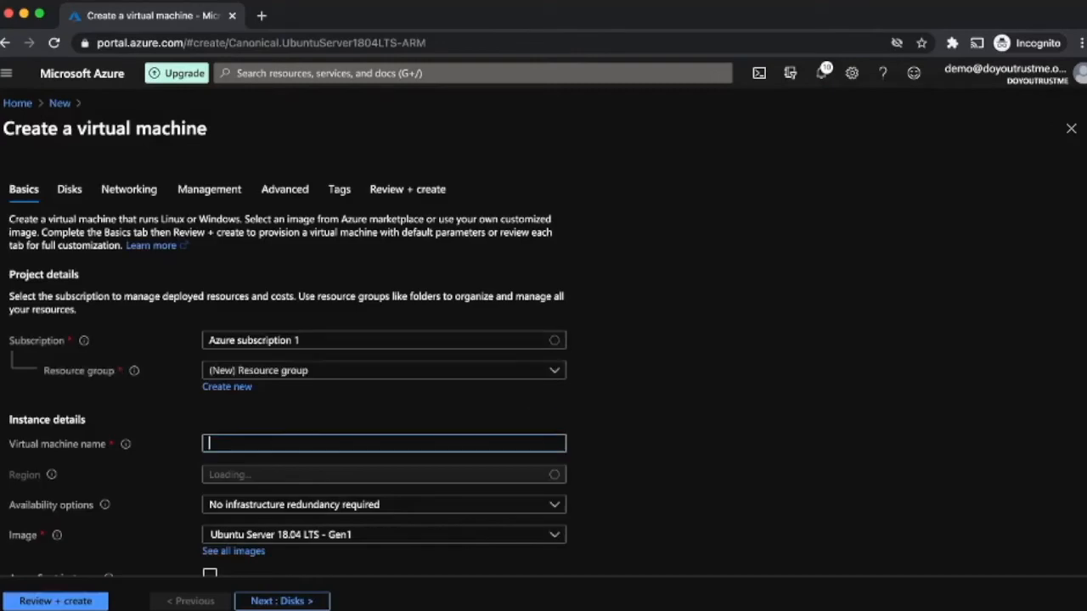
pyautogui.click(384, 371)
pyautogui.click(231, 423)
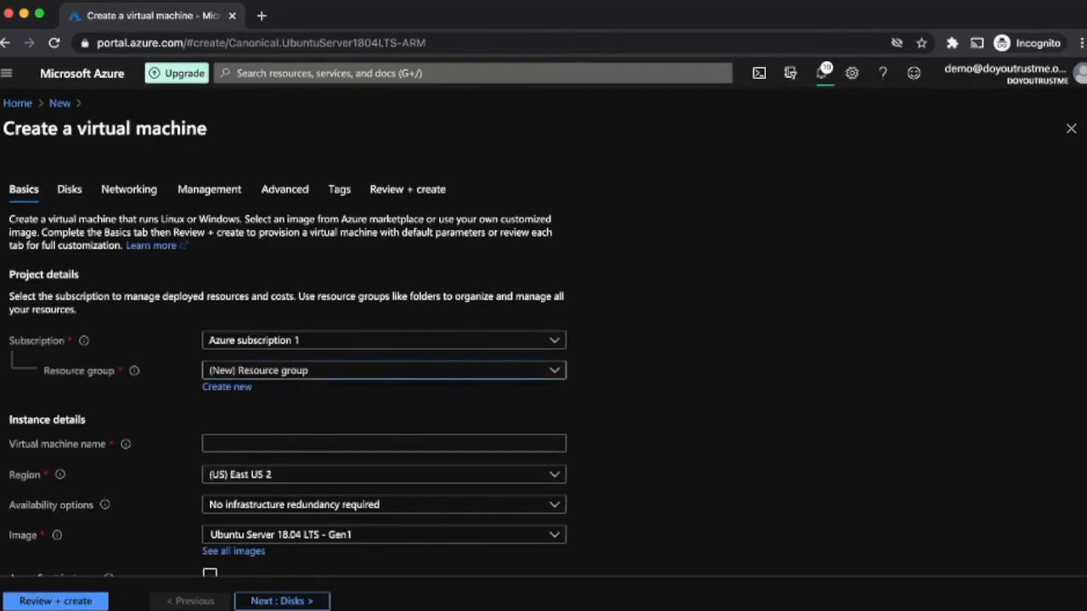
pyautogui.click(384, 444)
pyautogui.write('web-02')
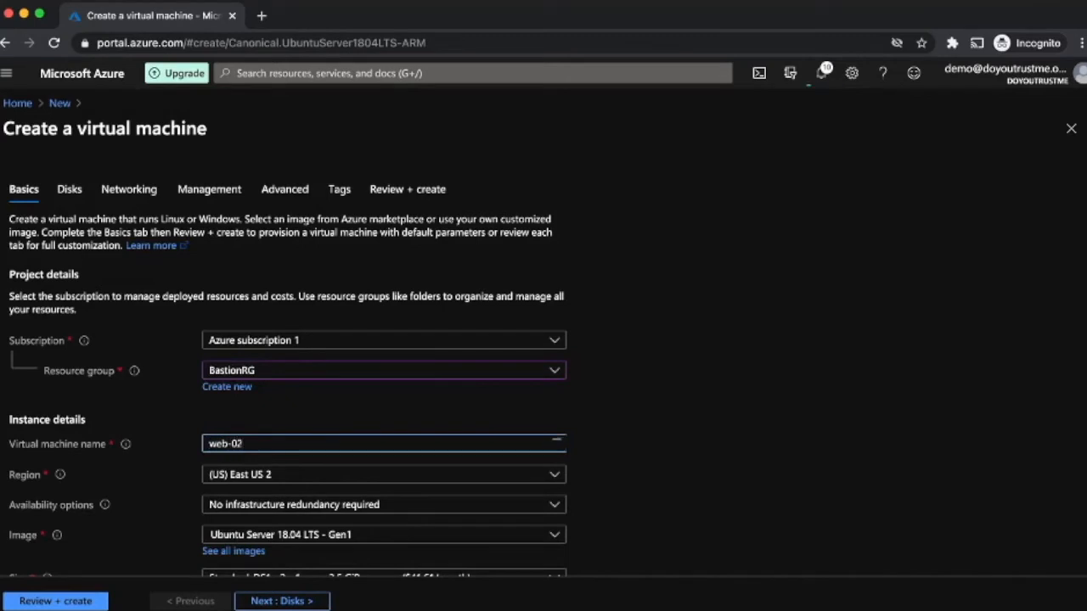
# Step: Use password sign-in with an administrator username and password, and allow no public inbound ports
pyautogui.scroll(-3, 544, 357)
pyautogui.scroll(-1, 228, 439)
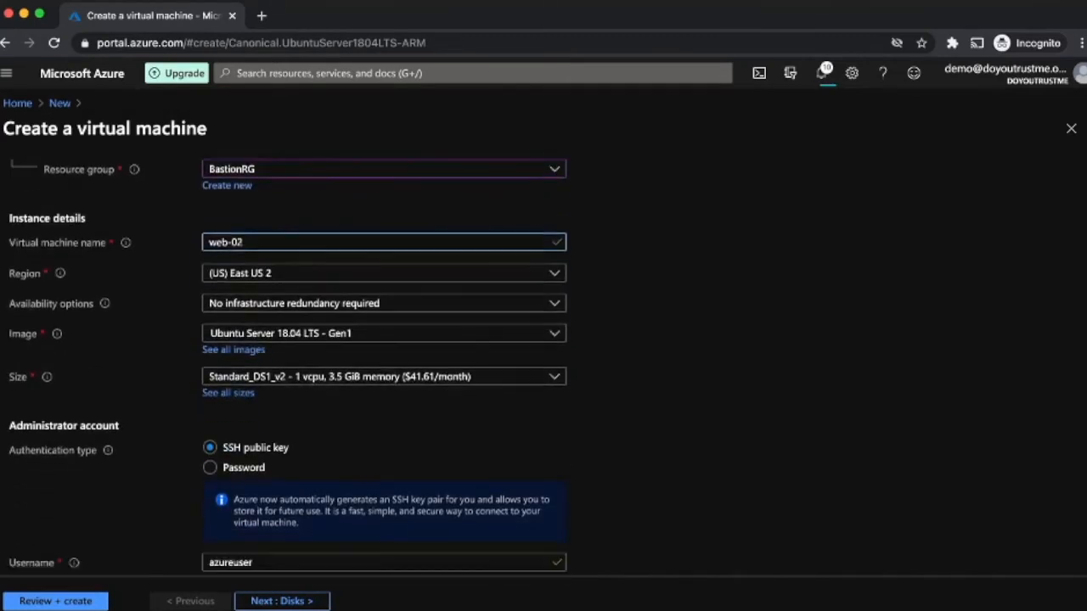
pyautogui.click(228, 453)
pyautogui.scroll(-1, 228, 453)
pyautogui.scroll(-3, 384, 357)
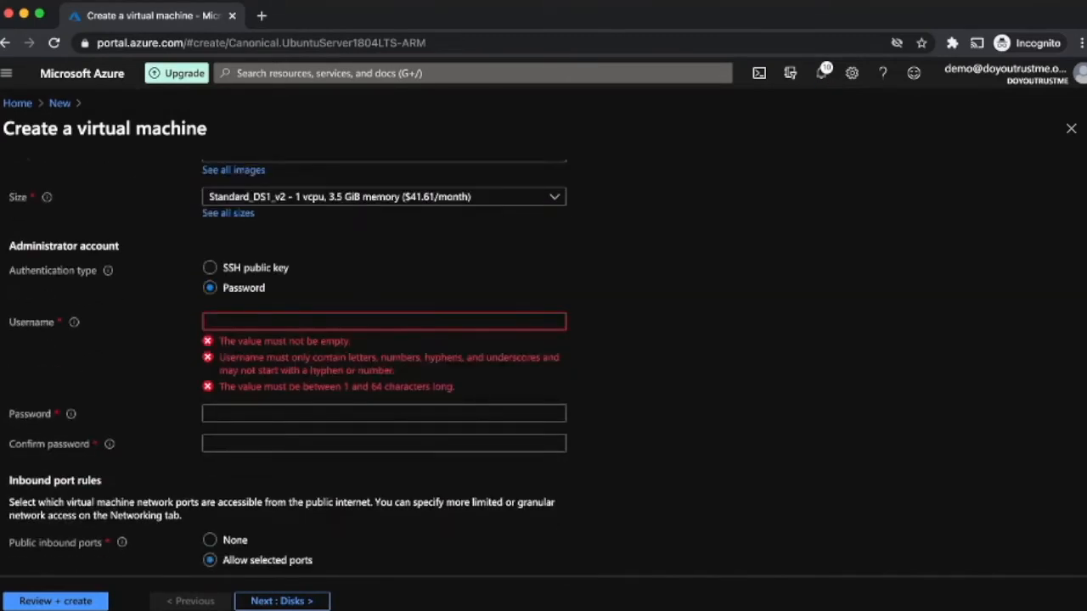
pyautogui.click(384, 322)
pyautogui.write('au')
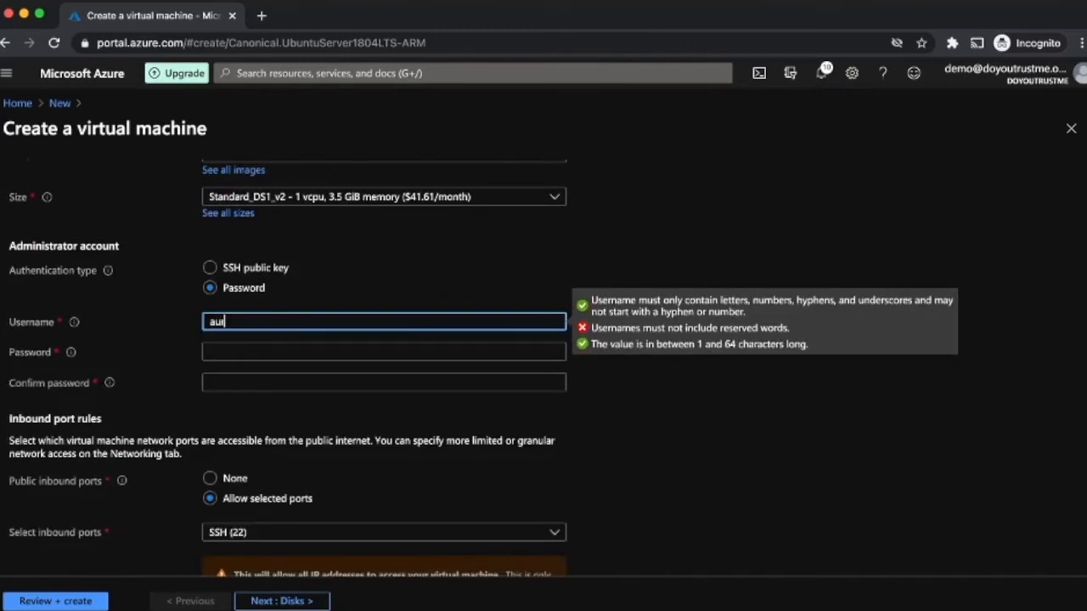
pyautogui.write('reuser')
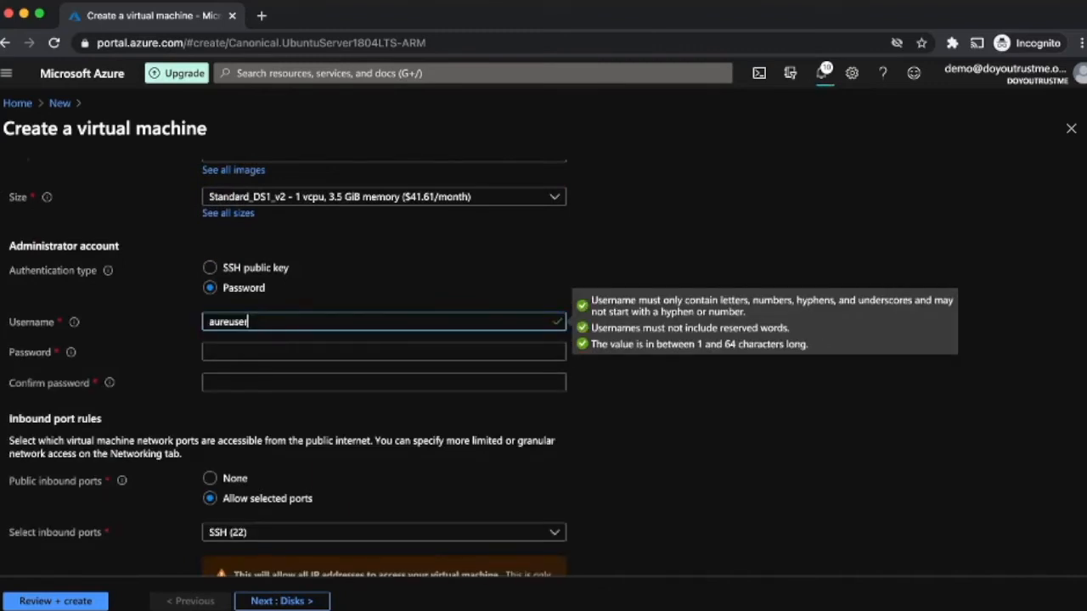
pyautogui.press('Tab')
pyautogui.write('Pas')
pyautogui.write('*******')
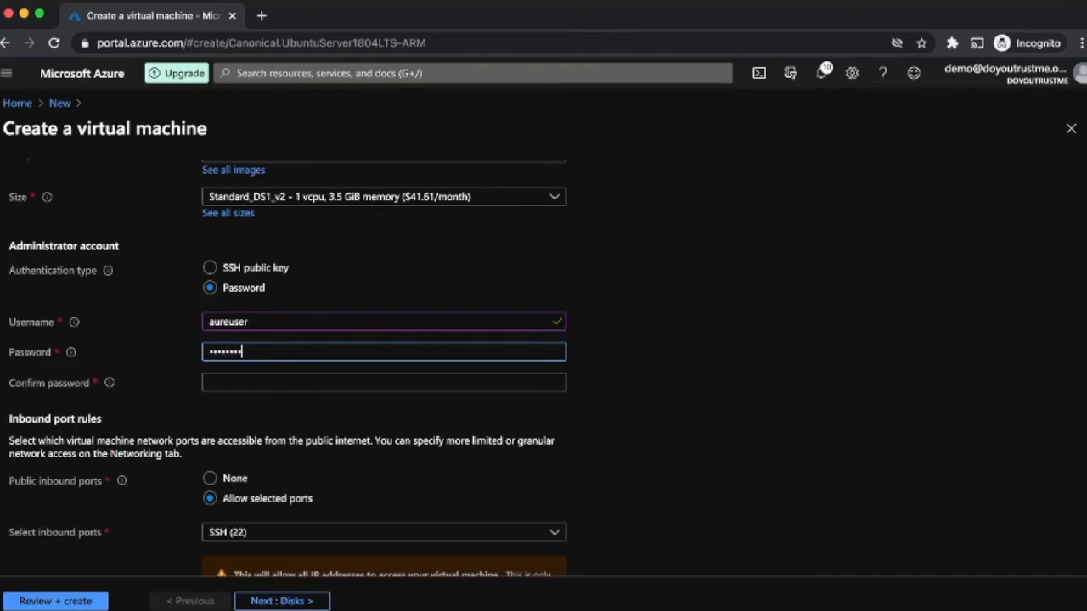
pyautogui.press('Tab')
pyautogui.write('********')
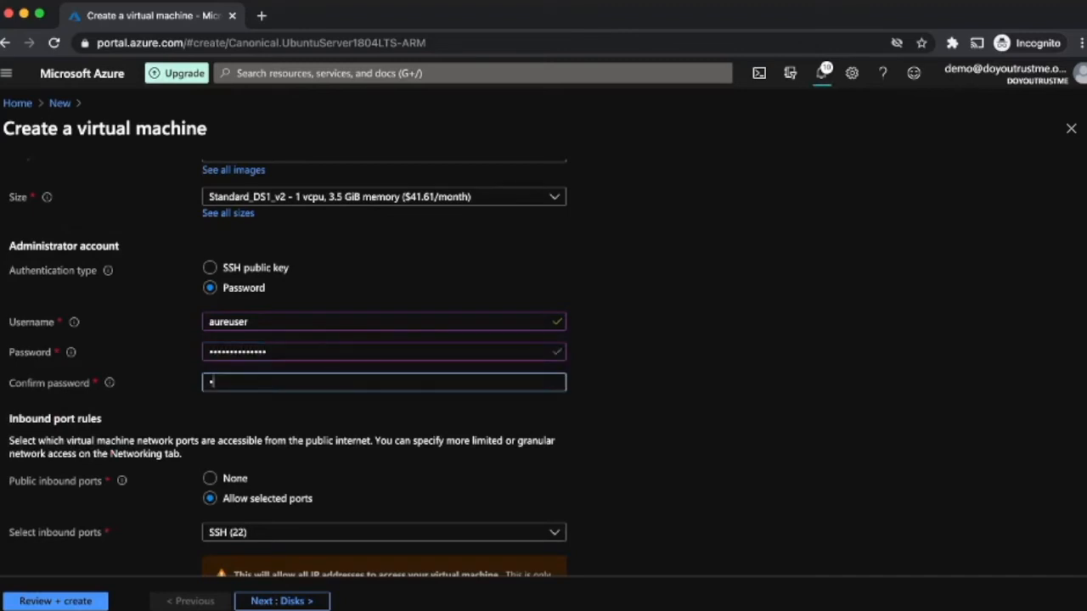
pyautogui.write('******')
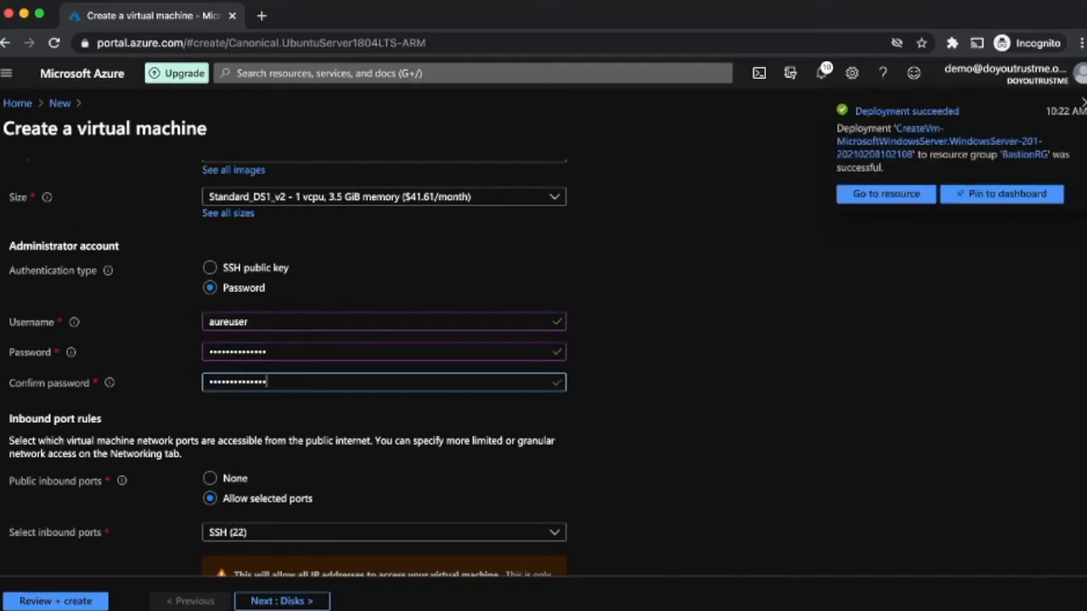
pyautogui.scroll(-1, 384, 373)
pyautogui.click(209, 387)
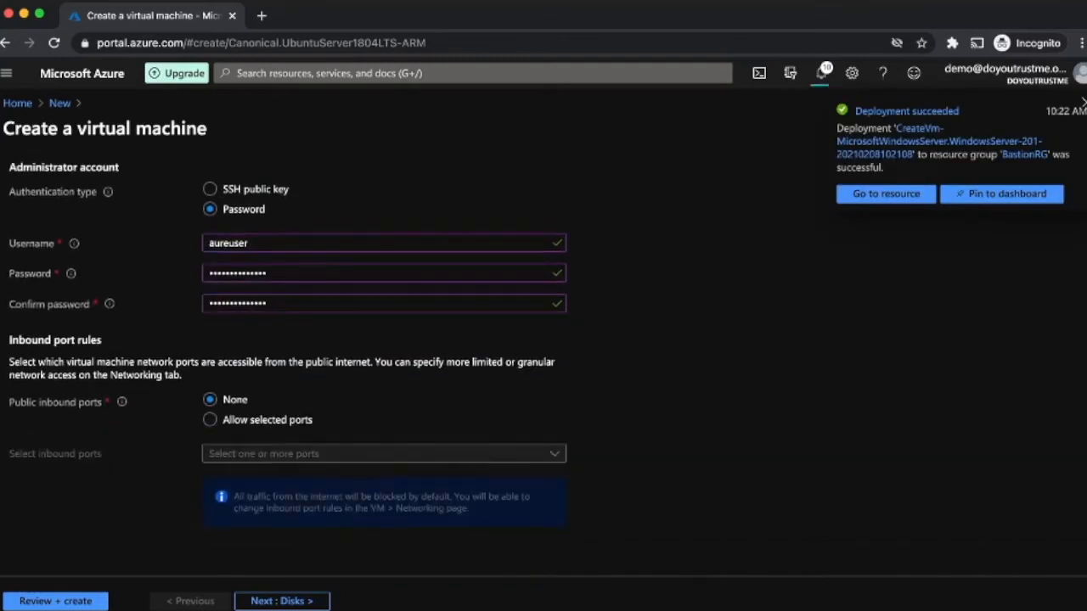
# Step: Advance past Disks and put web-02 on the servers subnet with Public IP None
pyautogui.click(282, 601)
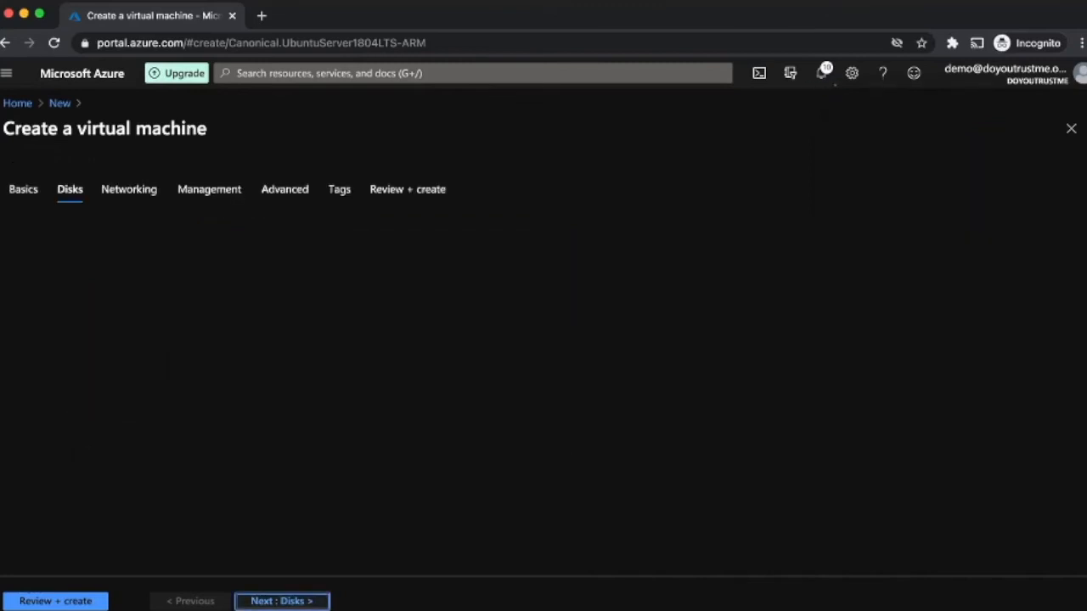
pyautogui.click(282, 601)
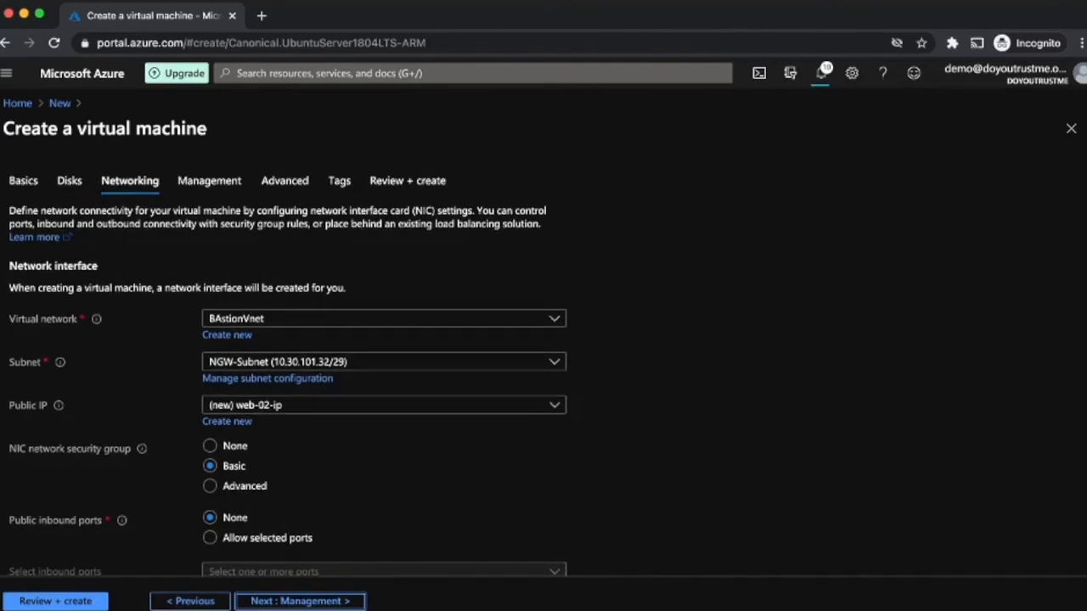
pyautogui.click(288, 364)
pyautogui.click(280, 441)
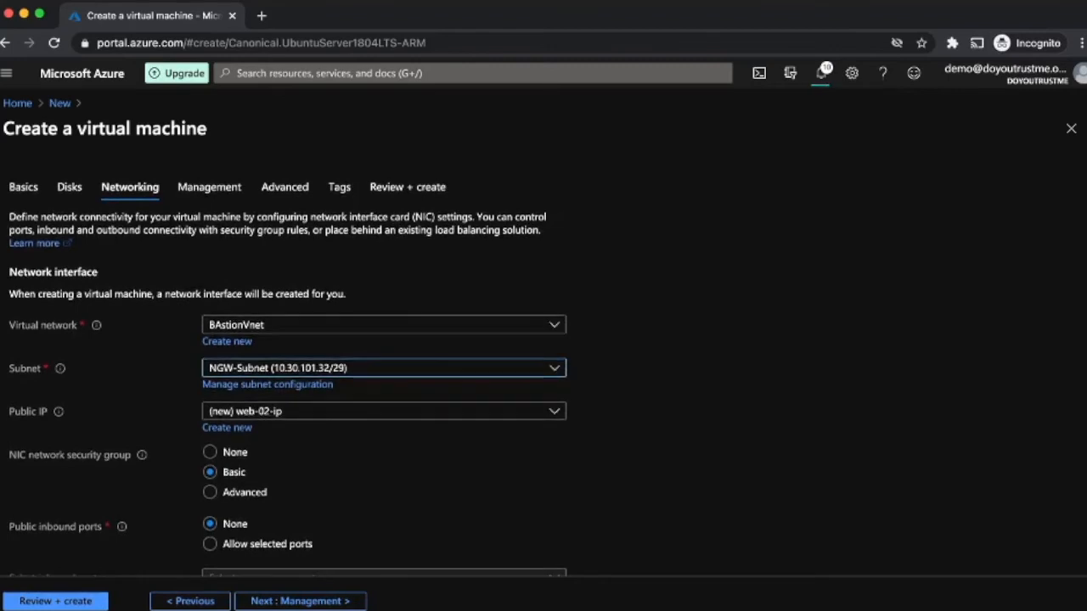
pyautogui.click(340, 368)
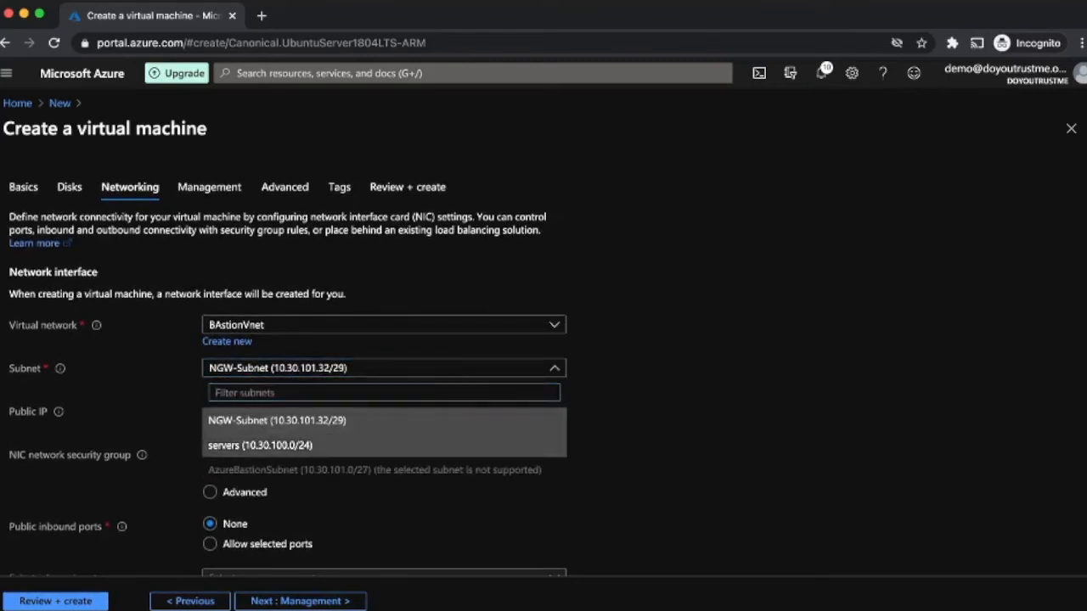
pyautogui.click(306, 445)
pyautogui.click(339, 411)
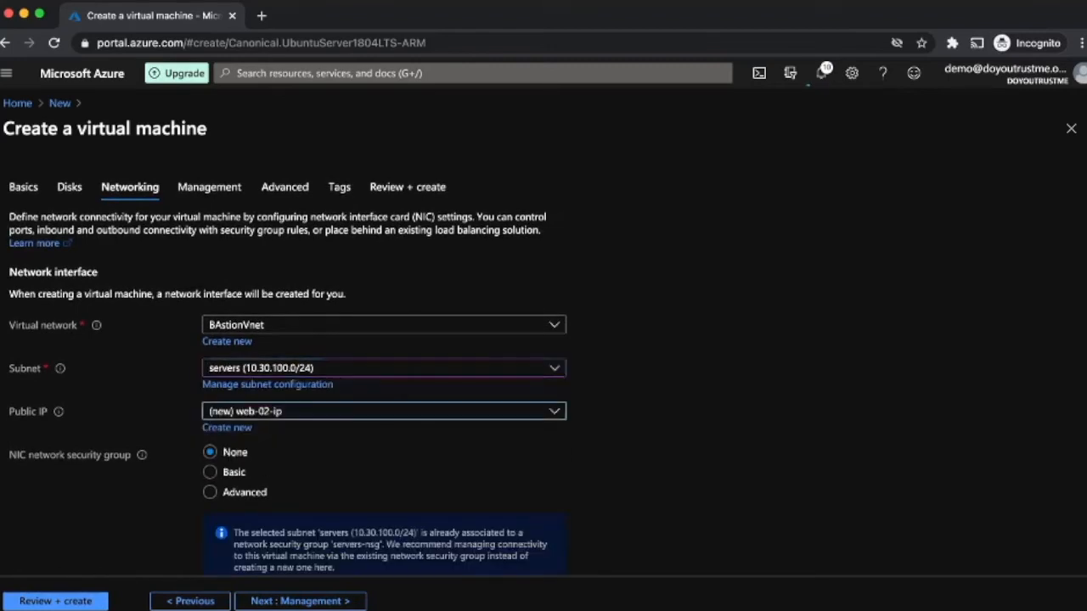
pyautogui.click(306, 457)
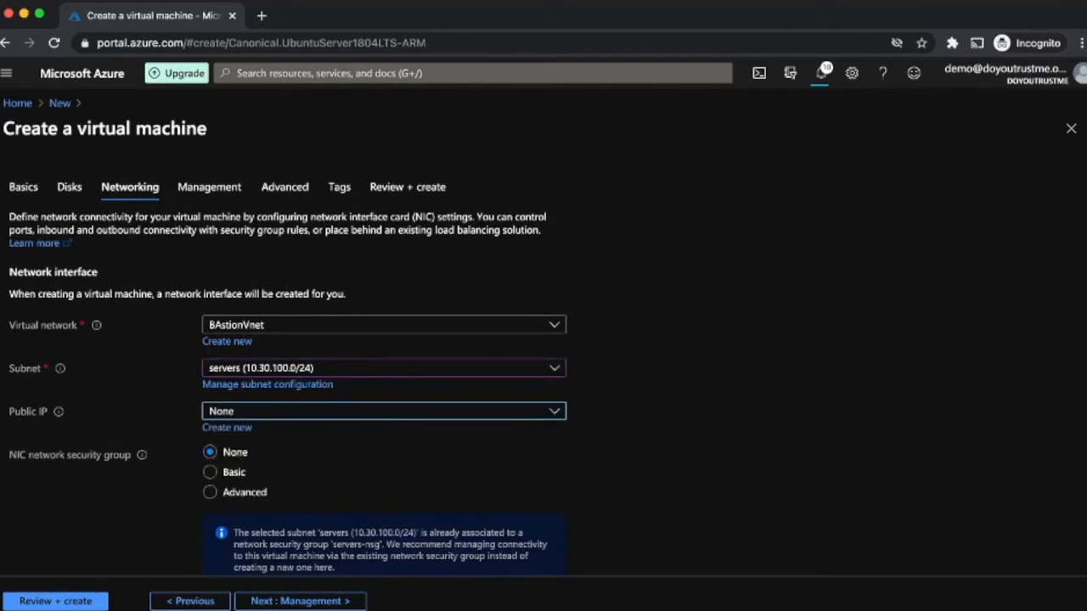
# Step: Skip through Management, Advanced and Tags, then review and create the web-02 VM
pyautogui.scroll(-3, 287, 370)
pyautogui.scroll(-1, 287, 370)
pyautogui.click(300, 601)
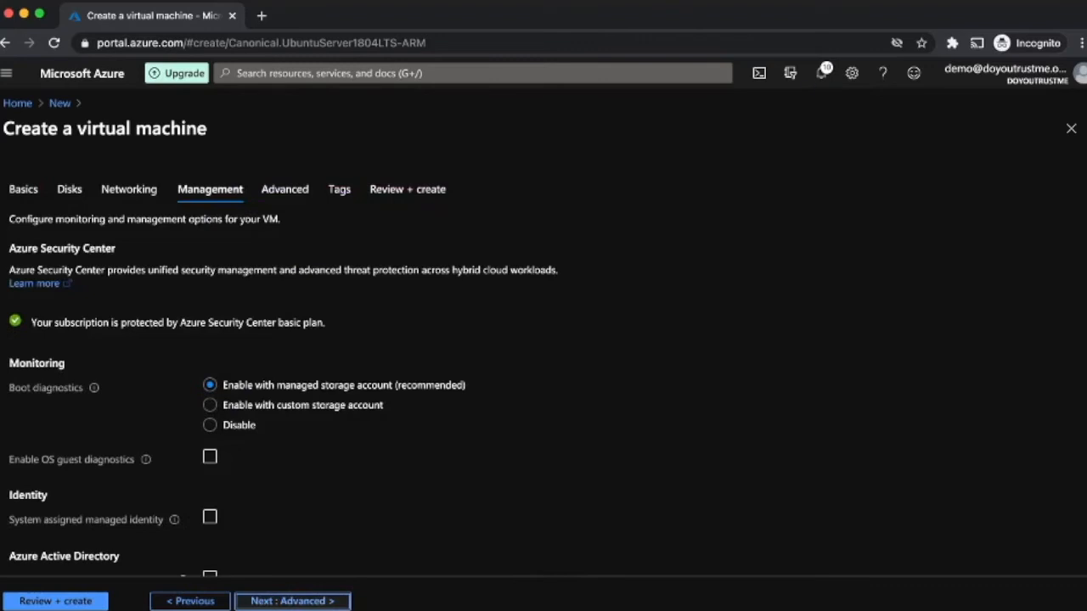
pyautogui.click(292, 602)
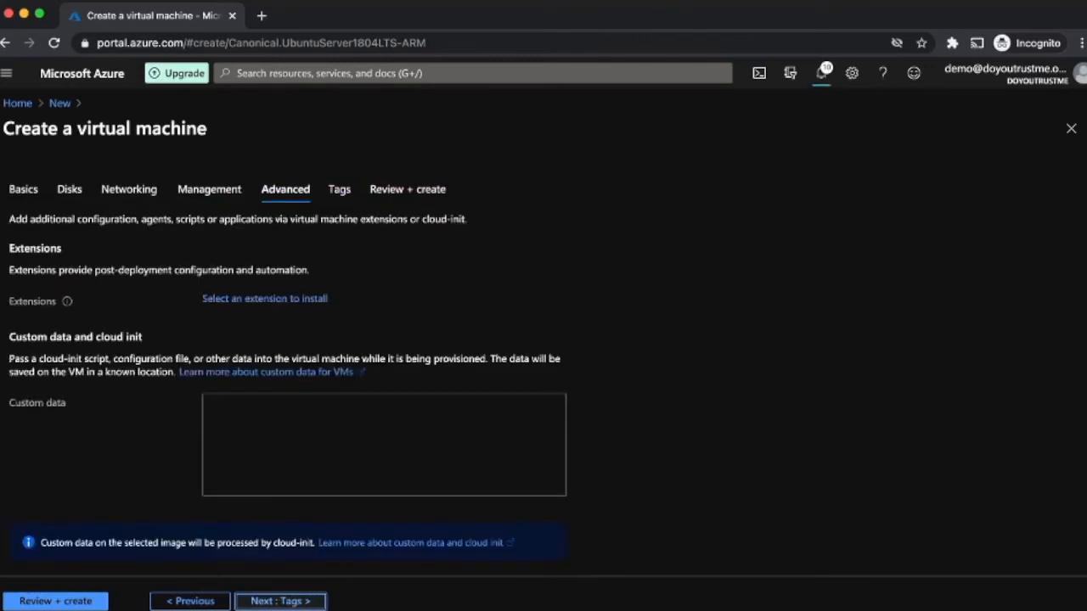
pyautogui.click(285, 602)
pyautogui.click(284, 601)
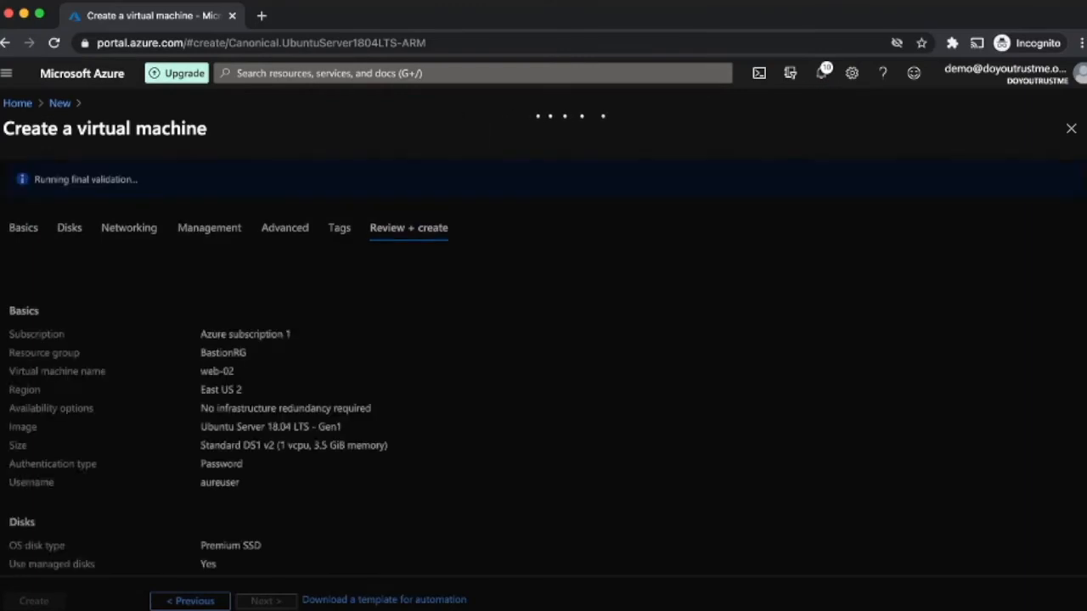
pyautogui.click(34, 602)
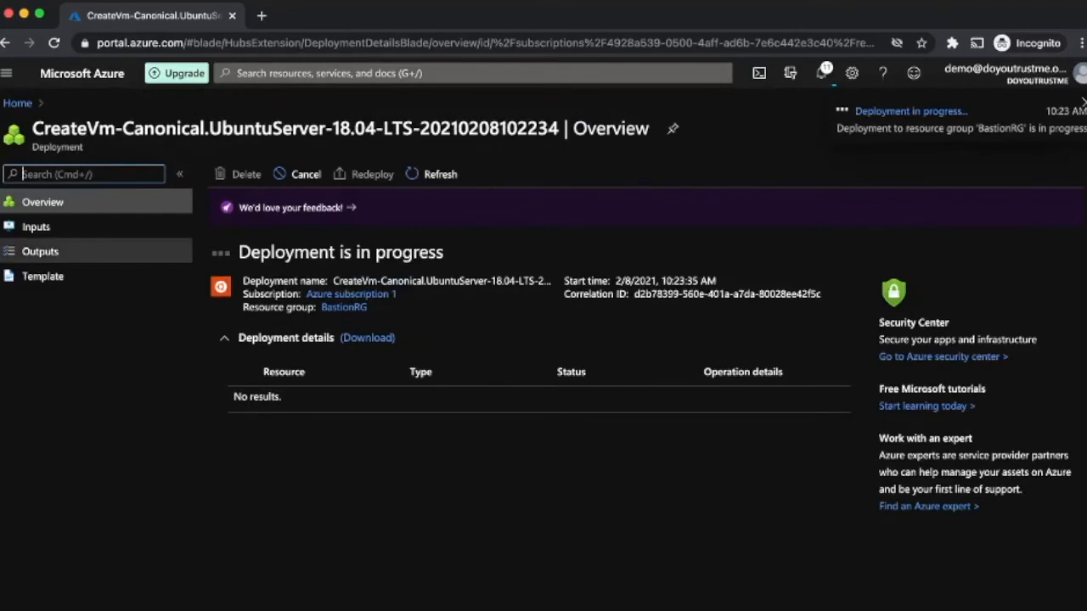
# Step: Review the resources in BastionRG, then return Home and open the public IP addresses list
pyautogui.click(17, 103)
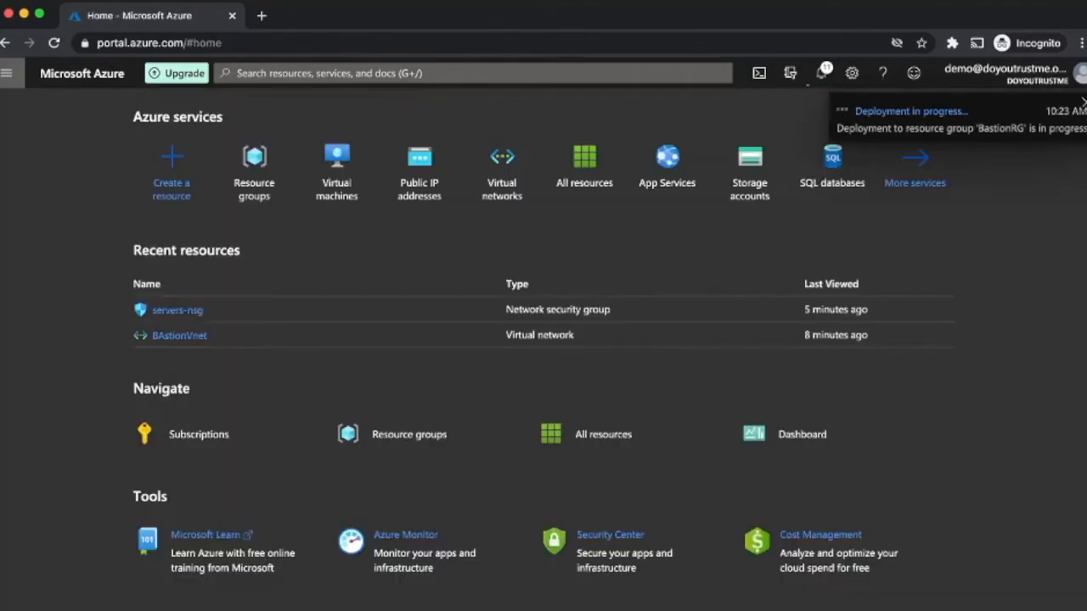
pyautogui.click(7, 73)
pyautogui.click(254, 171)
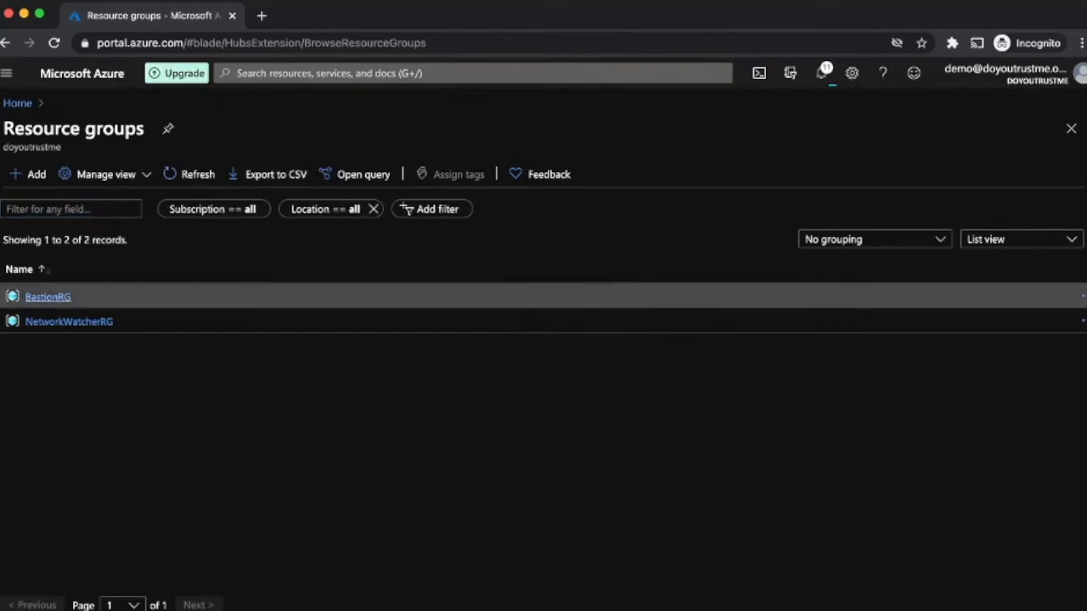
pyautogui.click(66, 296)
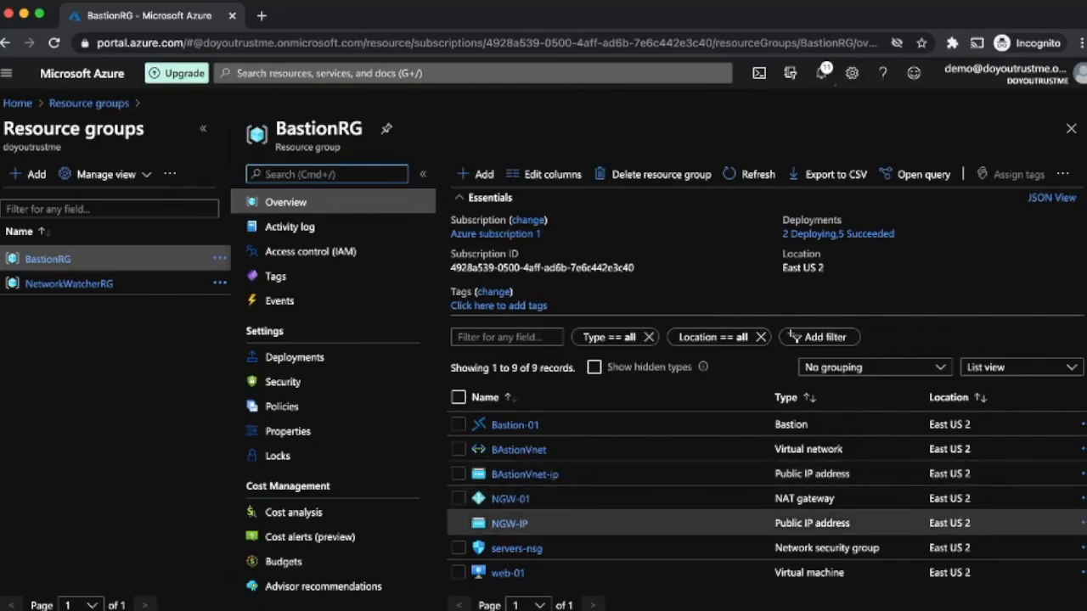
pyautogui.scroll(-2, 764, 521)
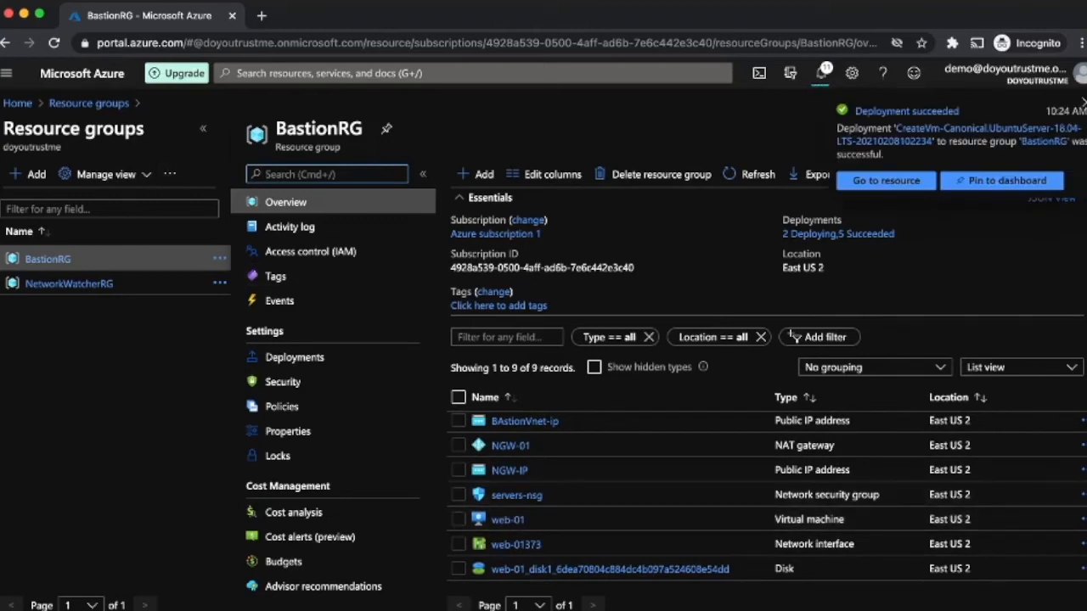
pyautogui.click(17, 103)
pyautogui.click(420, 170)
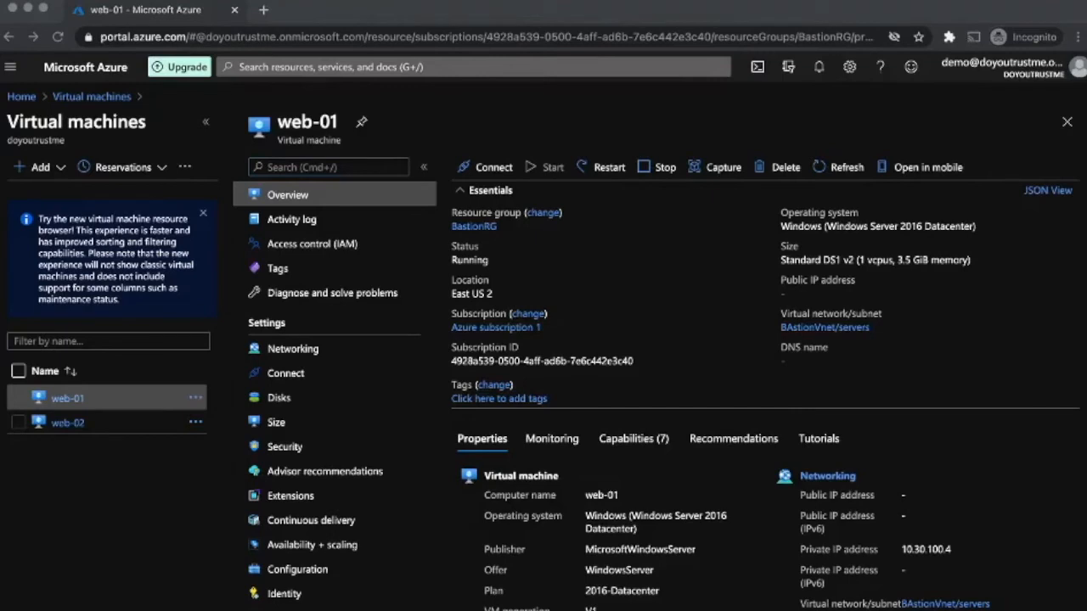
# Step: Open a Bastion session to web-01 using the administrator credentials, then return to Home
pyautogui.click(488, 167)
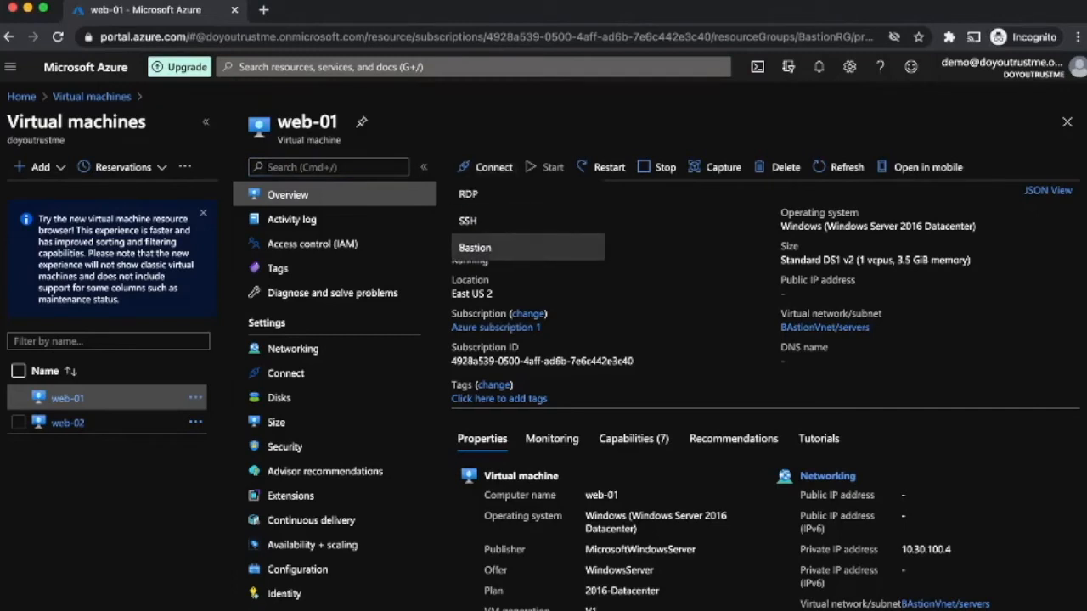
pyautogui.click(475, 247)
pyautogui.click(499, 310)
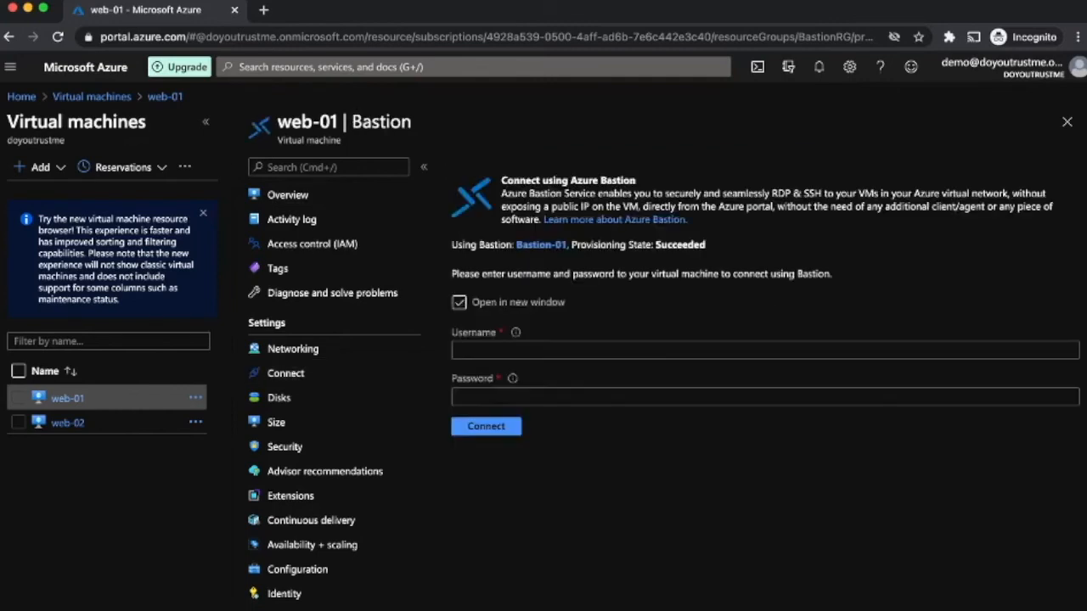
pyautogui.write('azureuser')
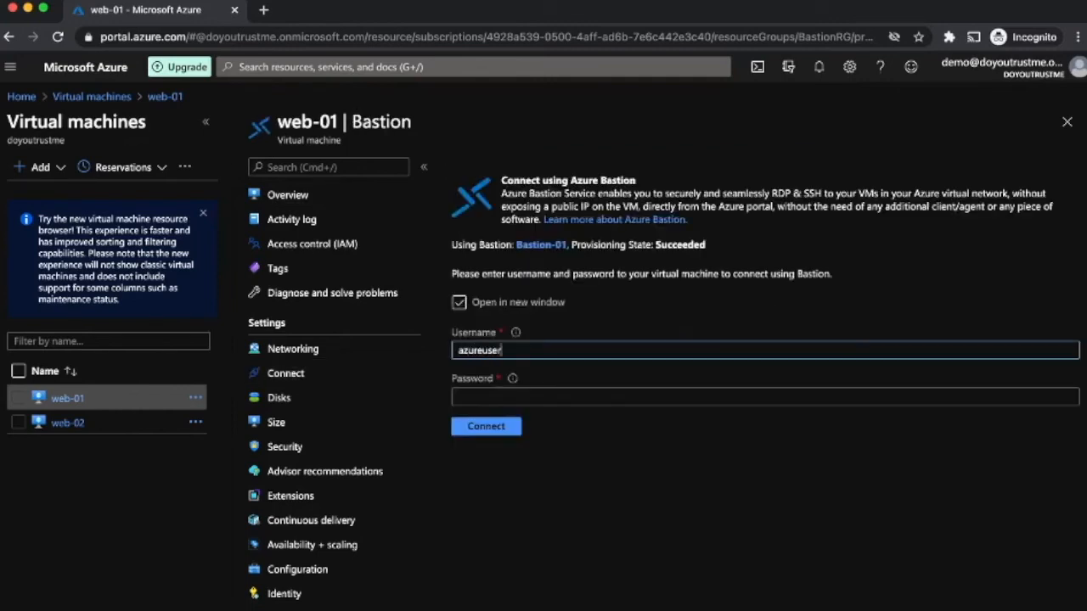
pyautogui.press('Tab')
pyautogui.write('******')
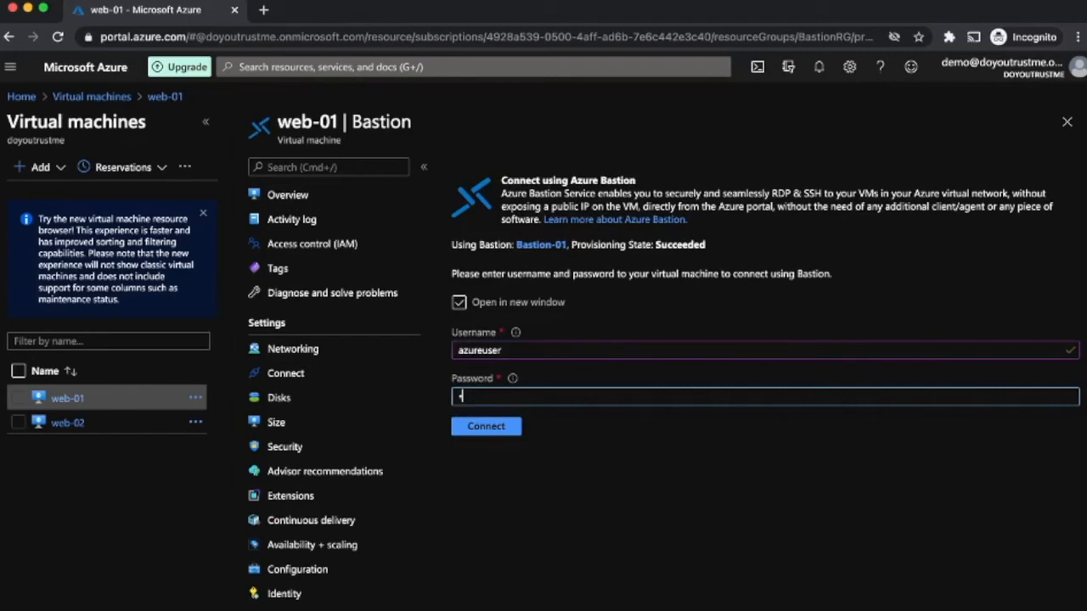
pyautogui.write('********')
pyautogui.click(486, 426)
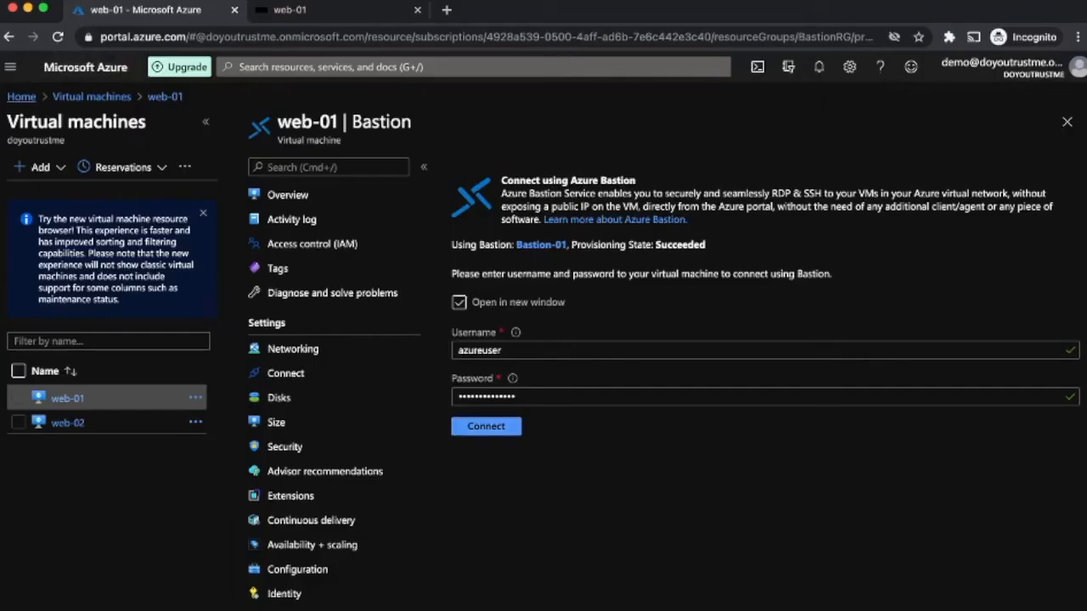
pyautogui.click(21, 97)
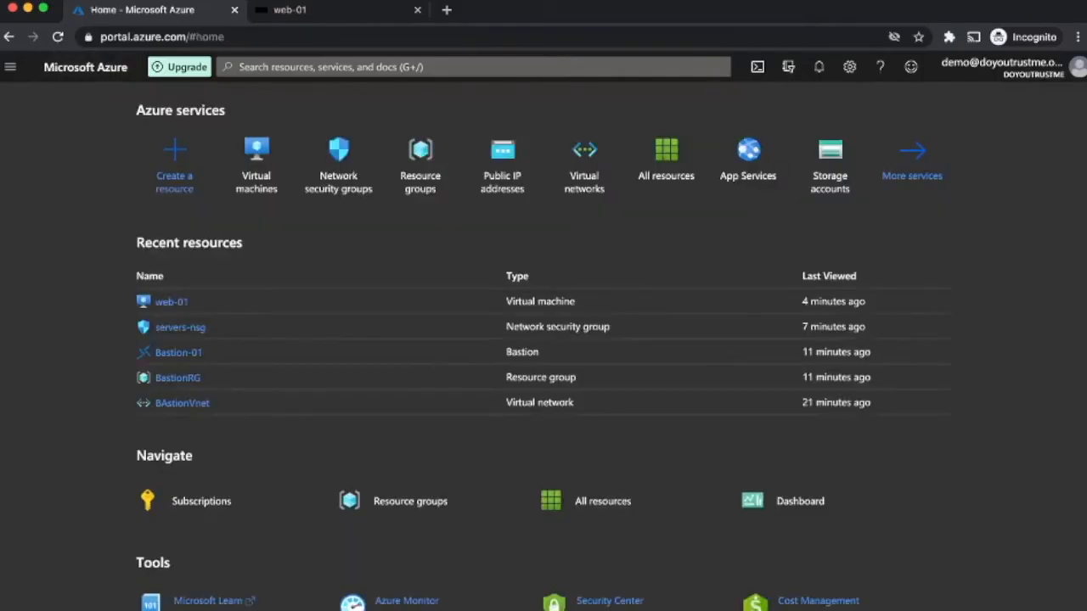
# Step: Check servers-nsg's inbound security rules, then switch to the web-01 remote session tab
pyautogui.click(338, 157)
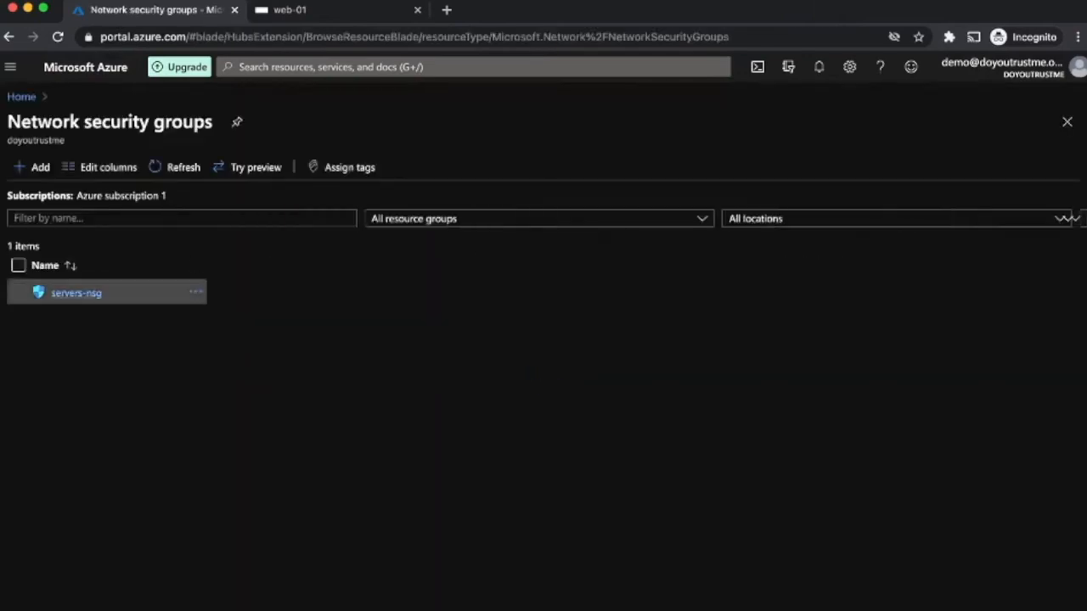
pyautogui.click(75, 292)
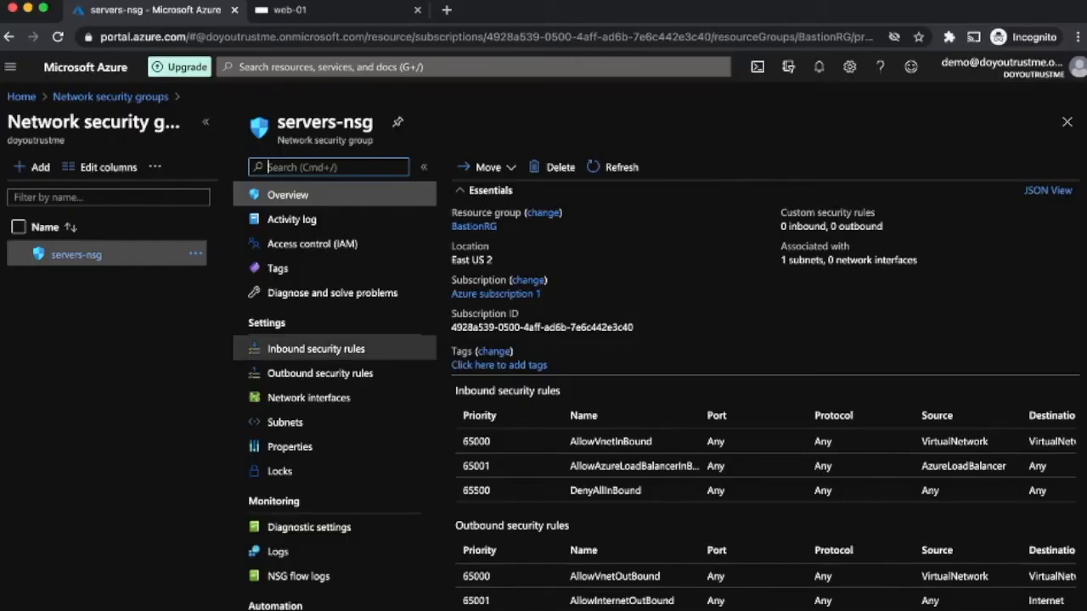
pyautogui.click(315, 349)
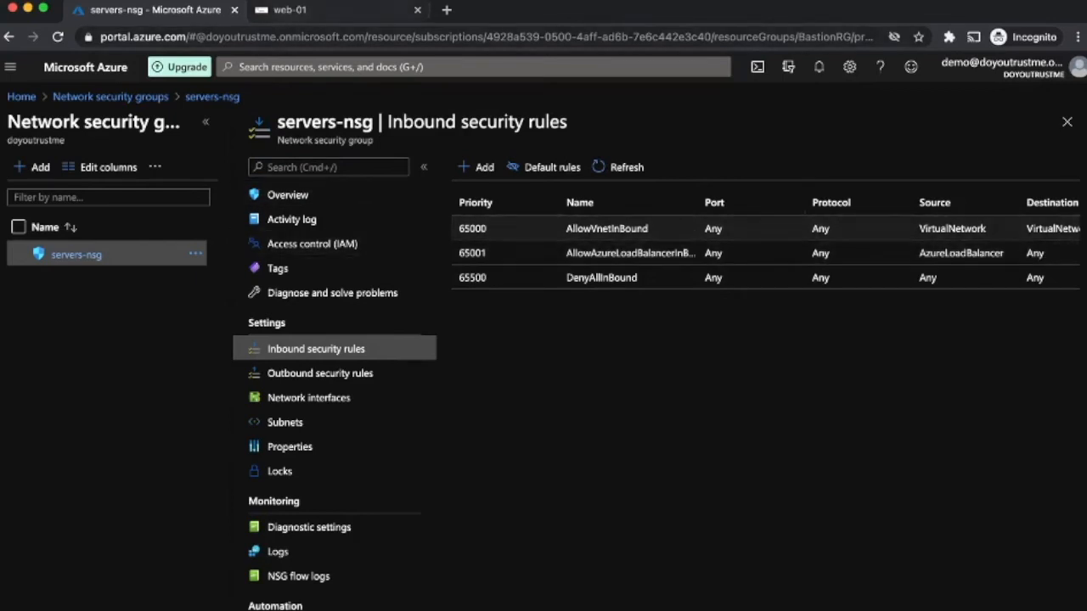
pyautogui.click(289, 9)
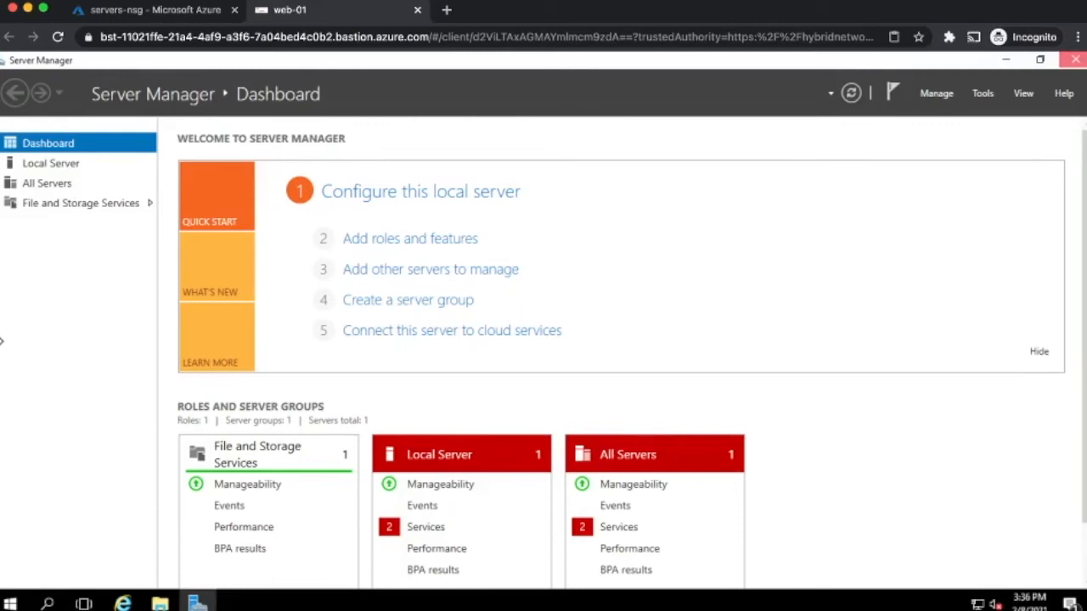
# Step: Turn IE Enhanced Security off for Administrators and Users, close Server Manager, launch Internet Explorer
pyautogui.click(51, 164)
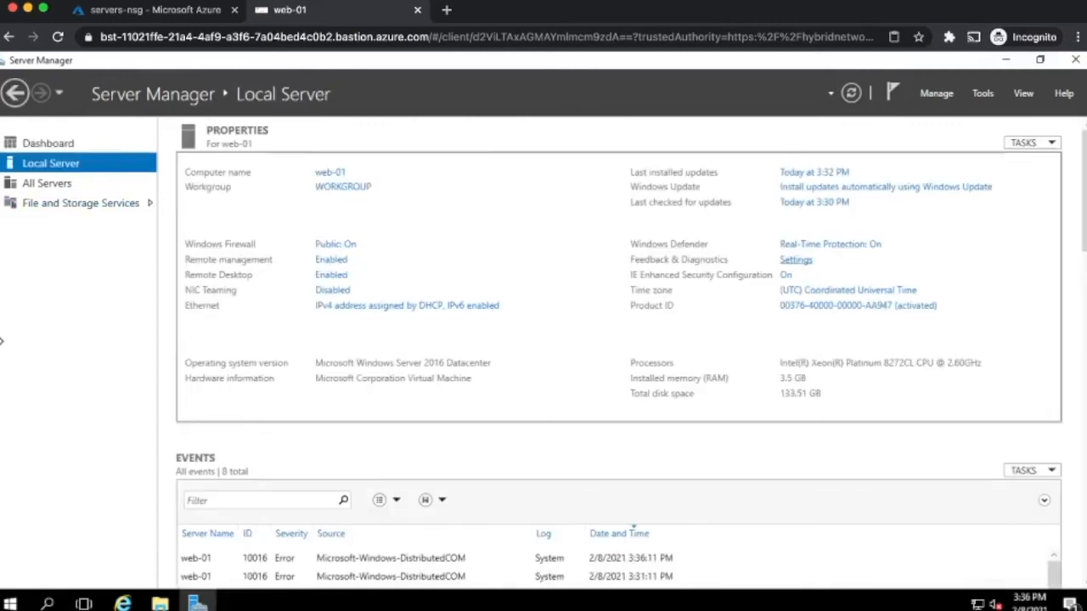
pyautogui.click(786, 275)
pyautogui.click(445, 307)
pyautogui.click(444, 398)
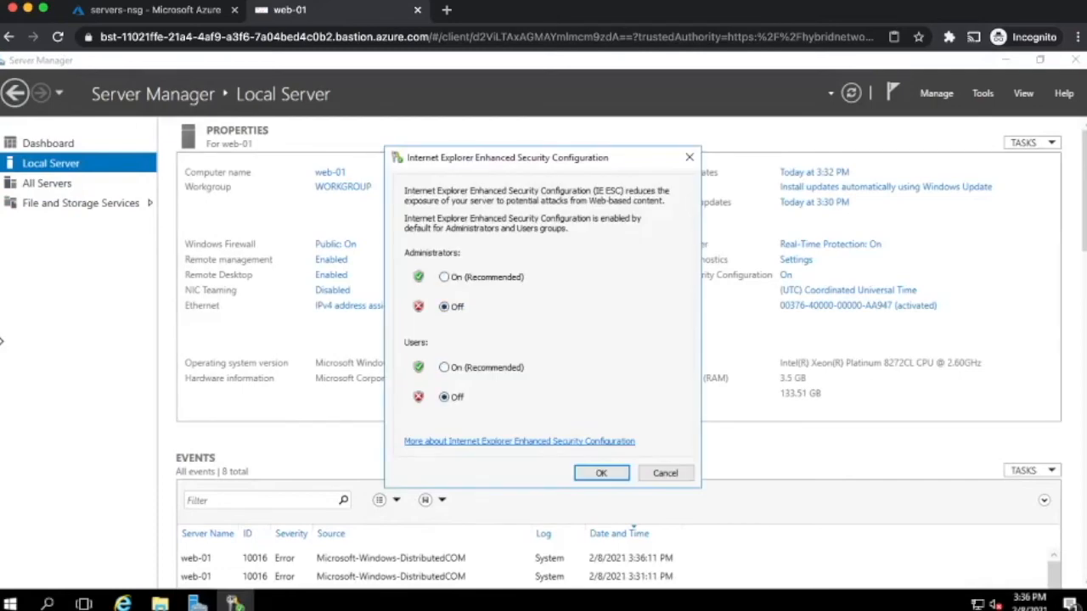
pyautogui.click(601, 473)
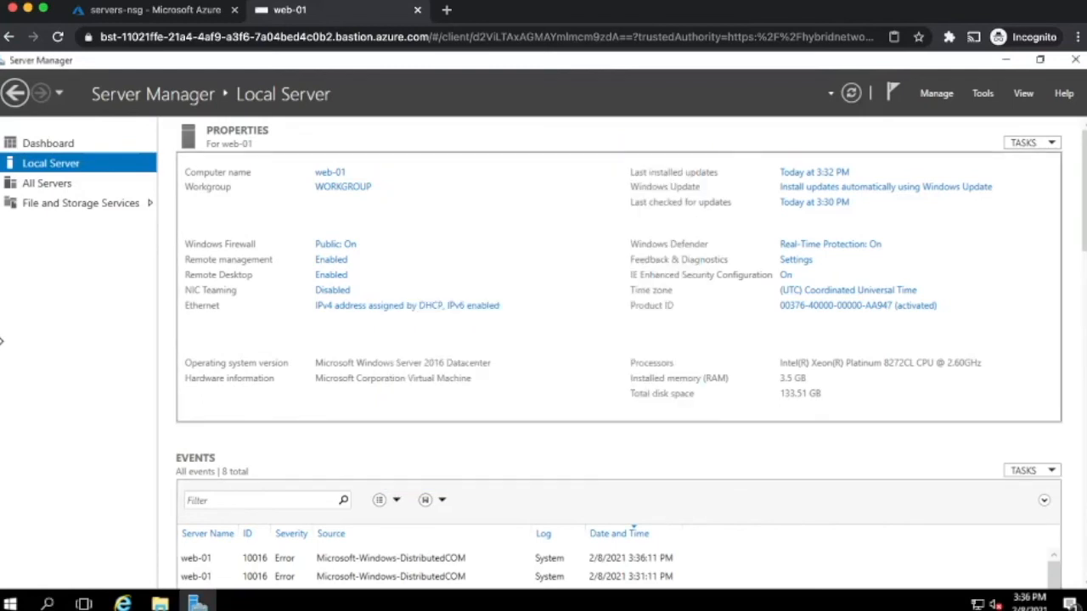
pyautogui.click(1076, 59)
pyautogui.click(123, 604)
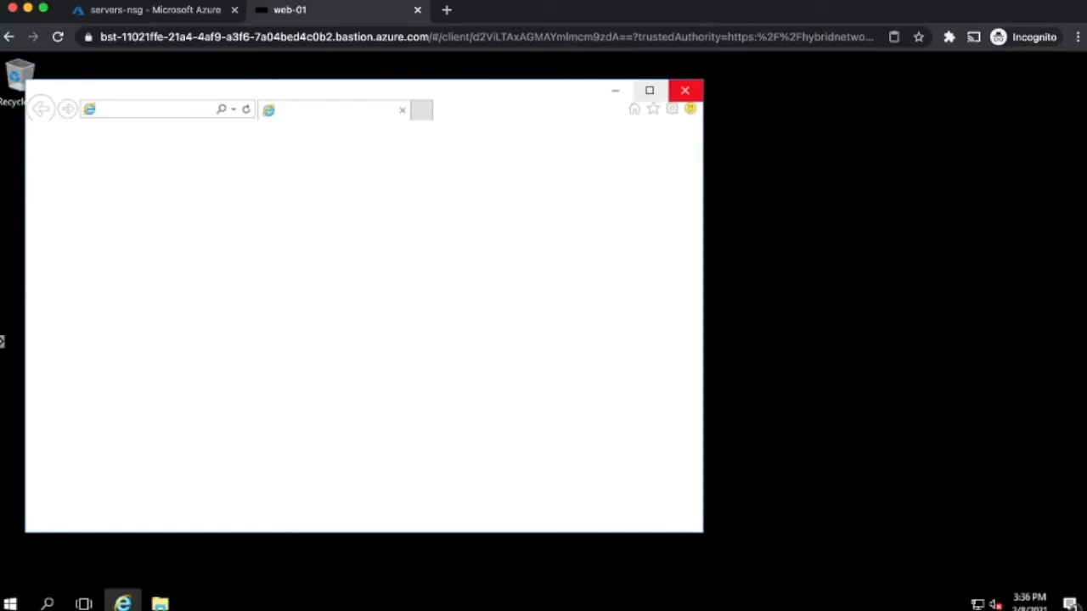
# Step: Browse to ifconfig.me in maximized Internet Explorer, showing web-01's outbound IP 40.84.43.209
pyautogui.click(650, 90)
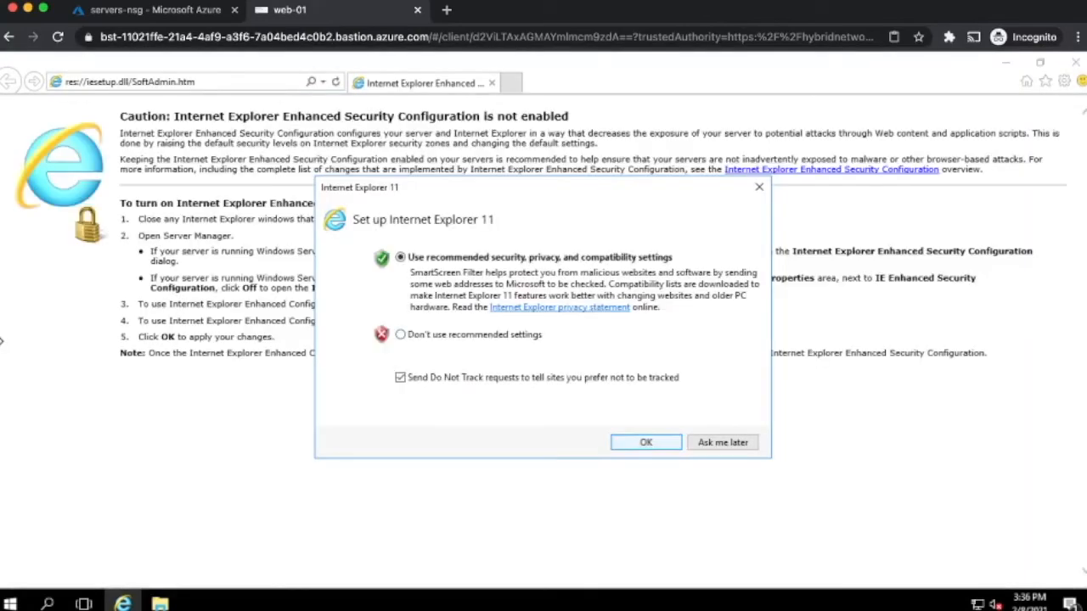
pyautogui.click(646, 443)
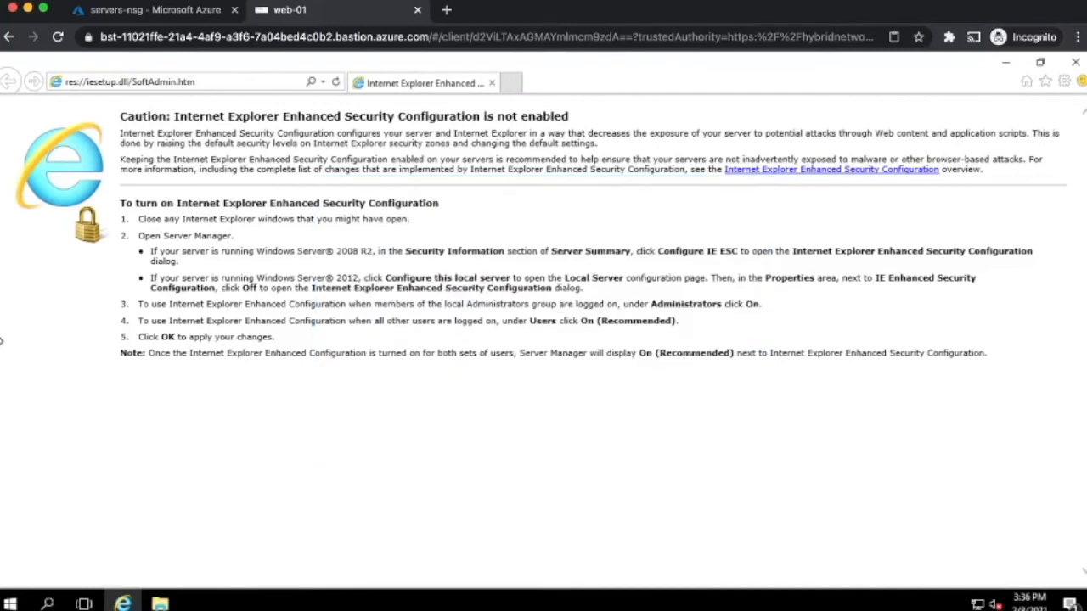
pyautogui.click(162, 82)
pyautogui.write('ifcnfig')
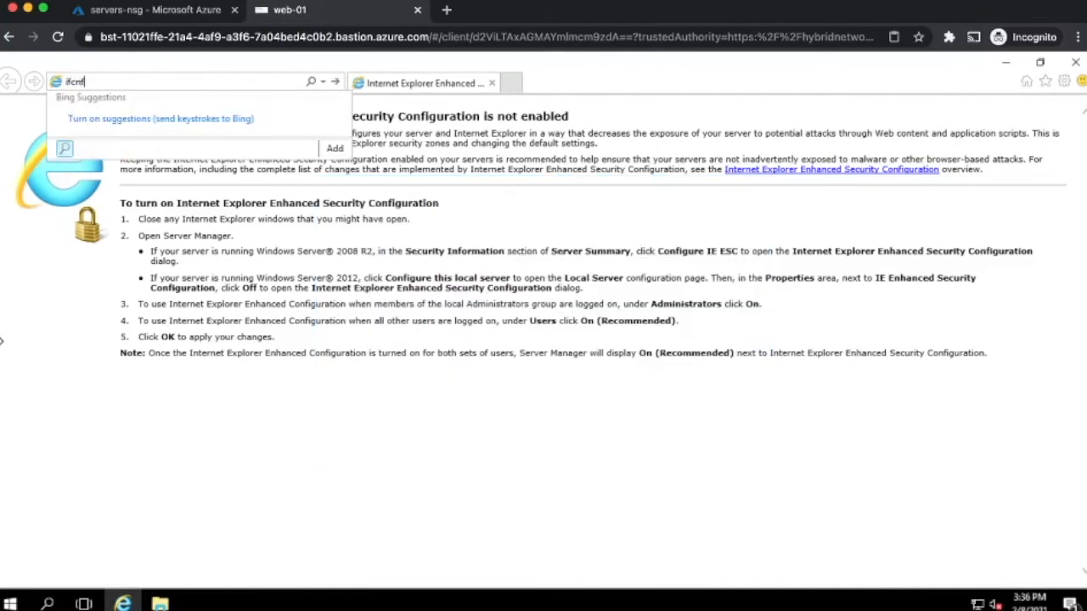
pyautogui.press('BackSpace')
pyautogui.press('BackSpace')
pyautogui.press('BackSpace')
pyautogui.press('BackSpace')
pyautogui.write('onfig.me')
pyautogui.press('Return')
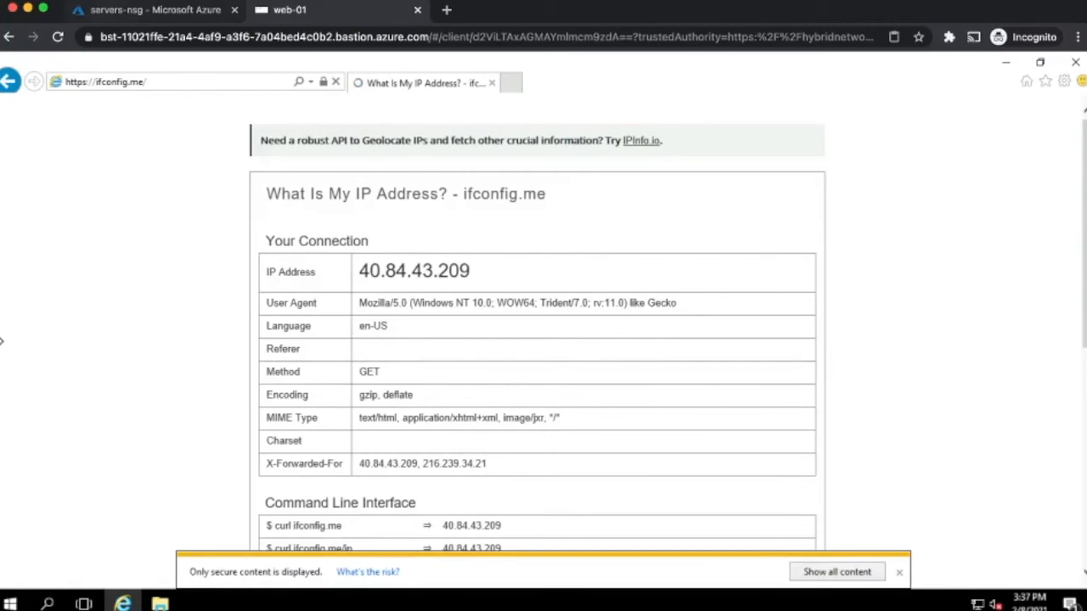
pyautogui.click(144, 10)
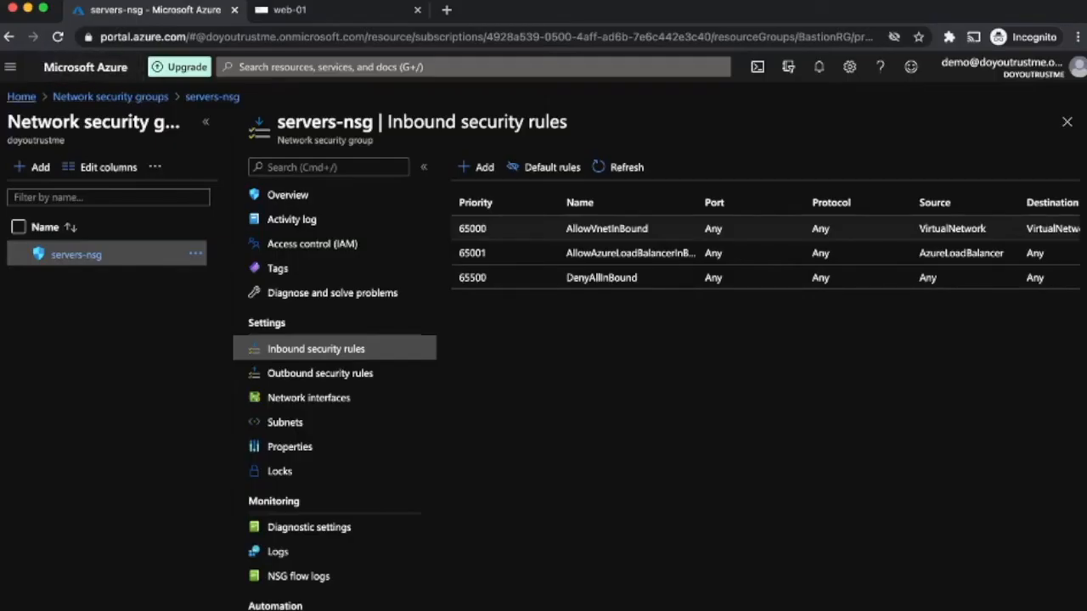
# Step: Navigate from Home to the BAstionVnet virtual network's Subnets list
pyautogui.click(21, 97)
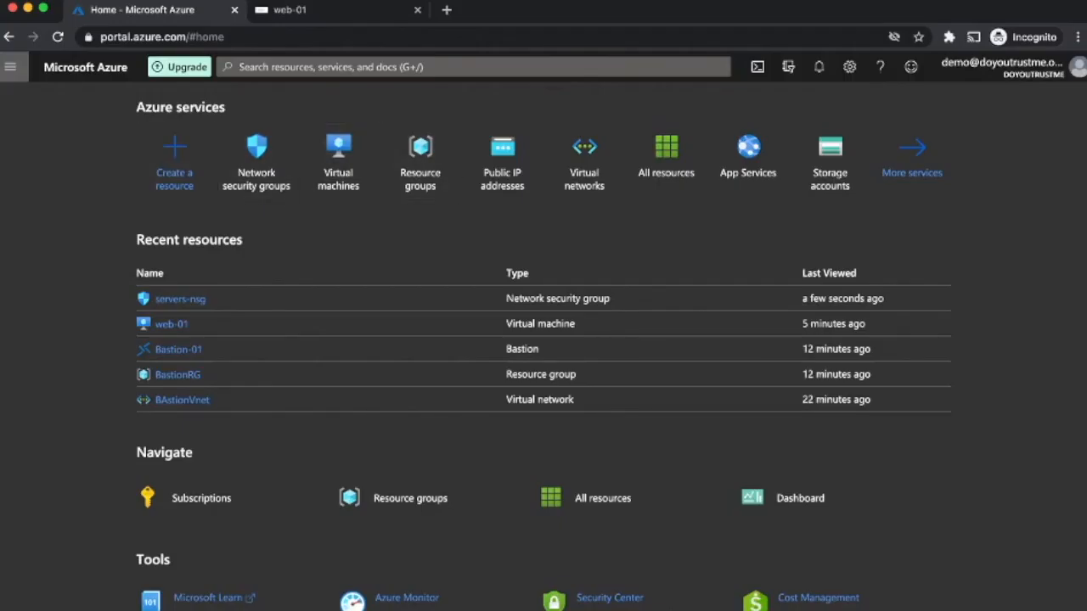
pyautogui.click(10, 66)
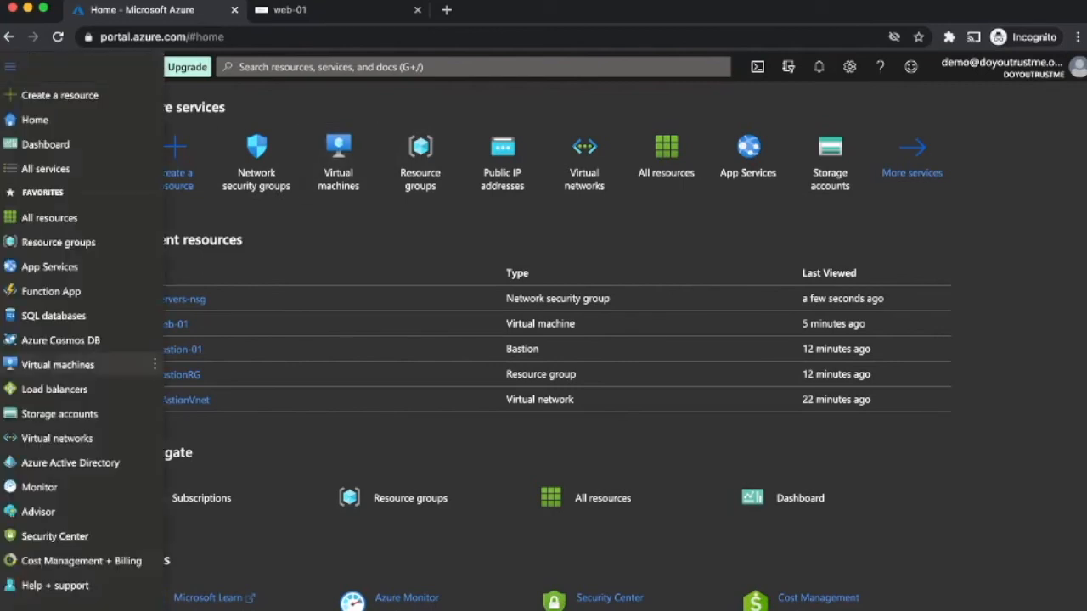
pyautogui.click(128, 438)
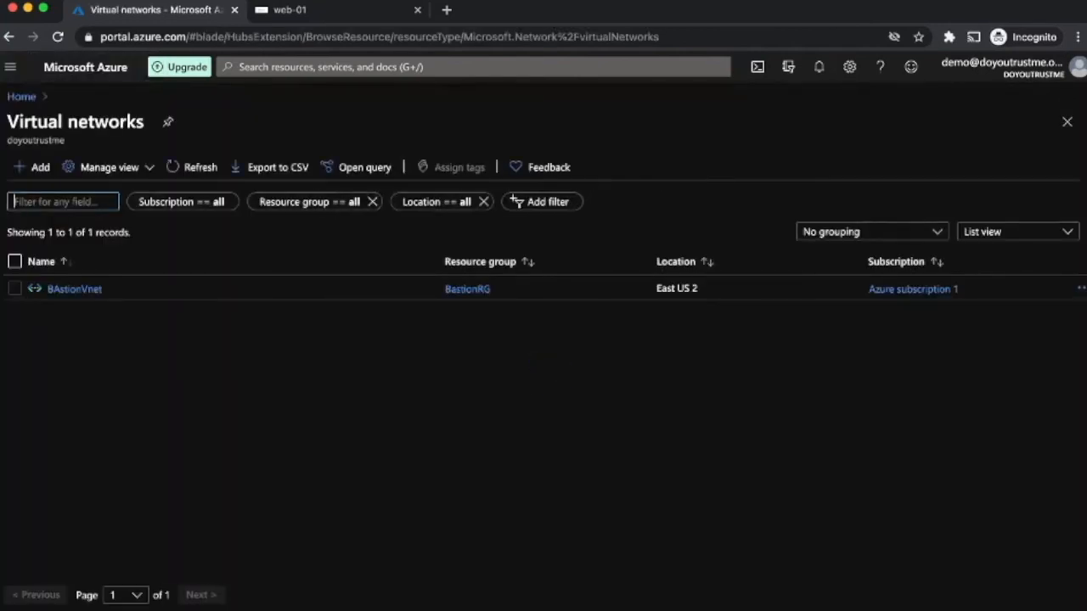
pyautogui.click(74, 289)
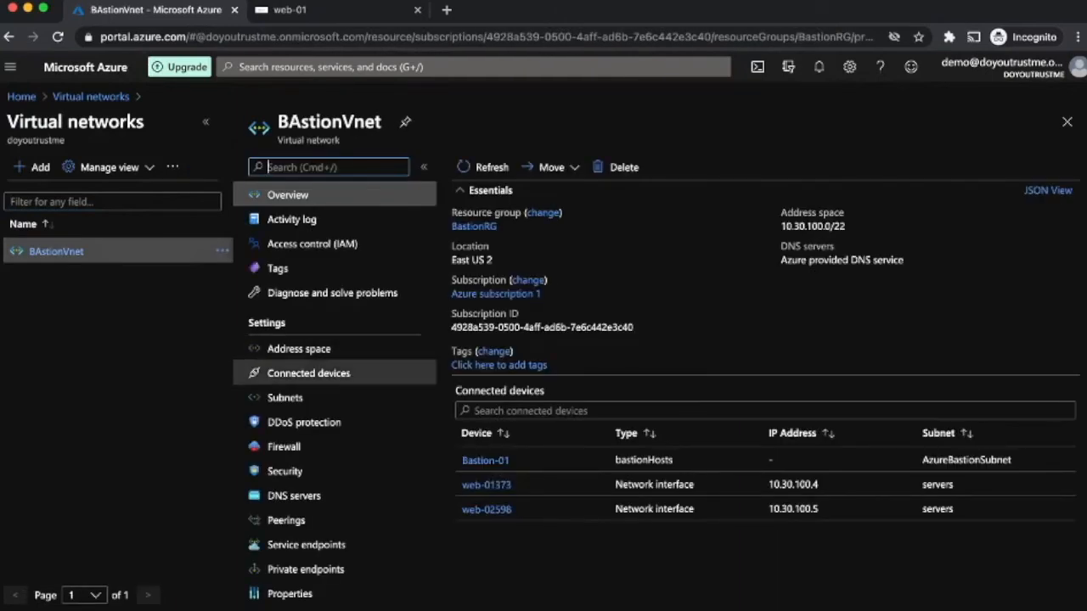
pyautogui.click(285, 398)
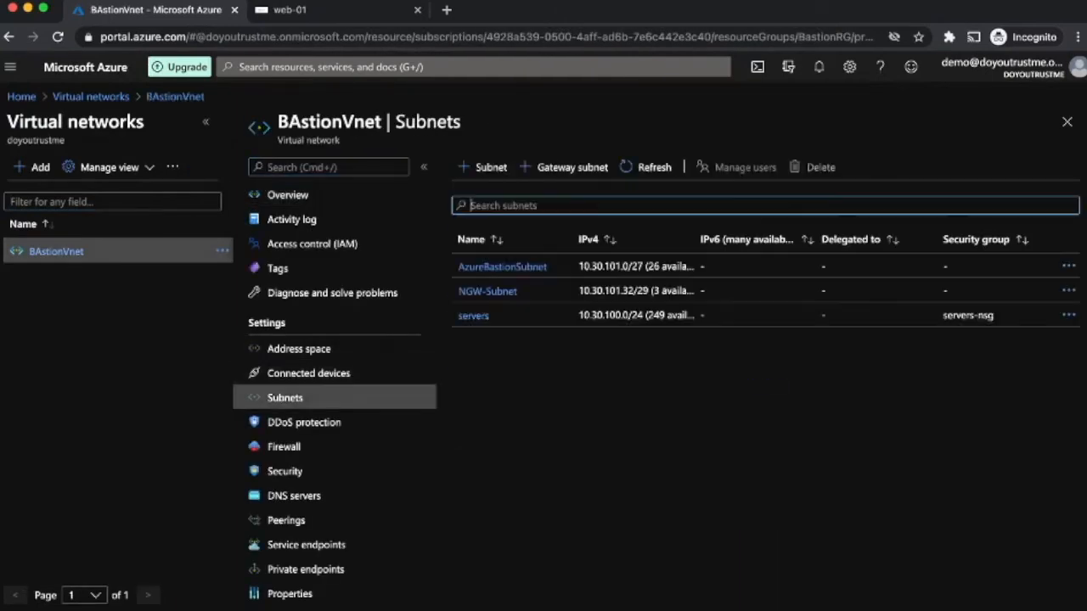
# Step: Attach NAT gateway NGW-01 to the servers subnet and save
pyautogui.click(473, 315)
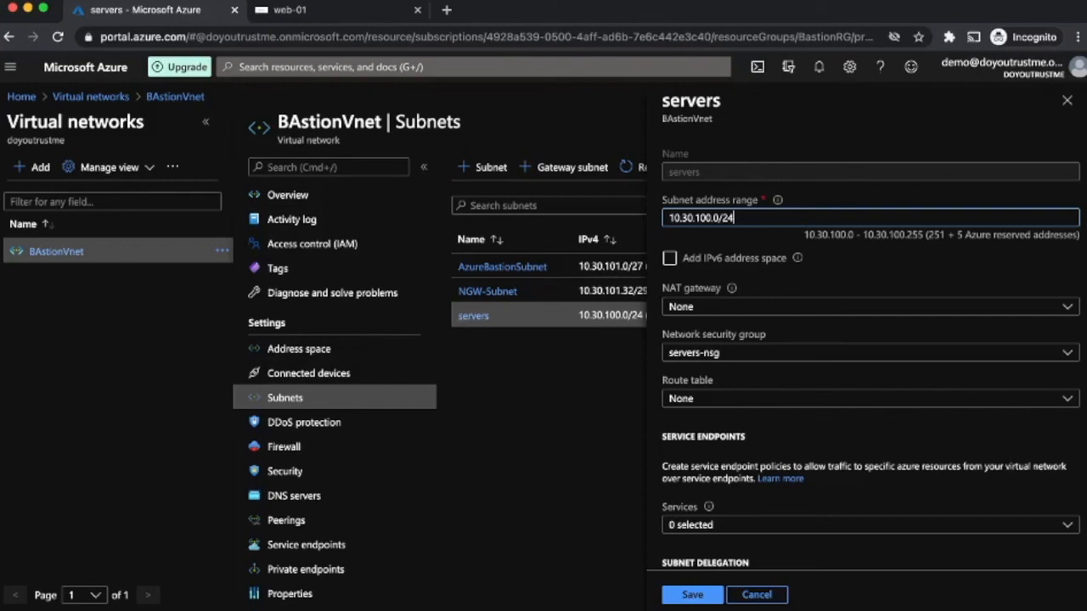
pyautogui.click(871, 307)
pyautogui.click(871, 383)
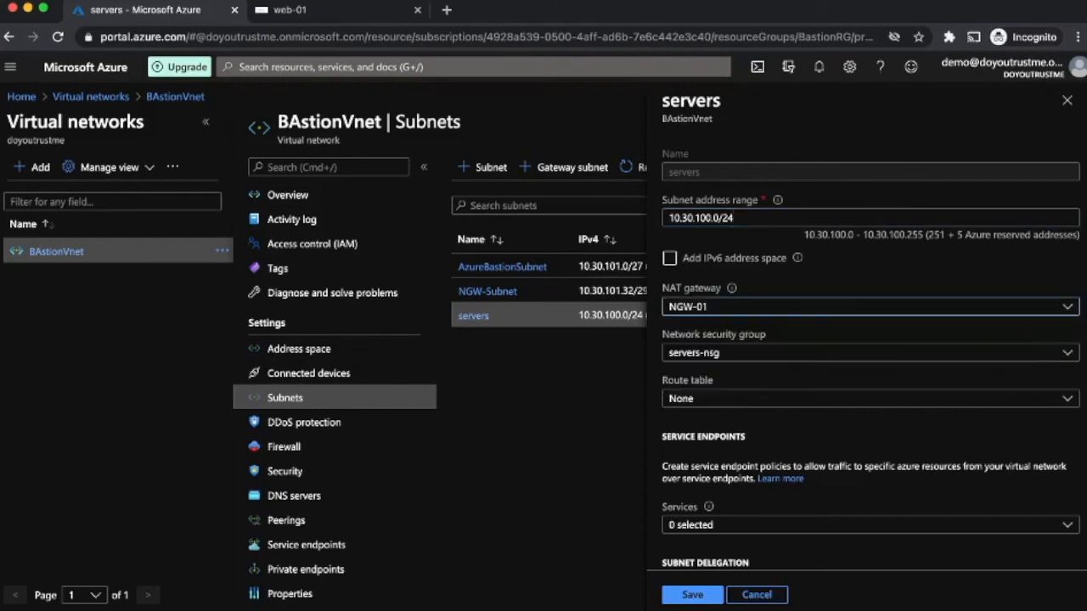
pyautogui.click(692, 595)
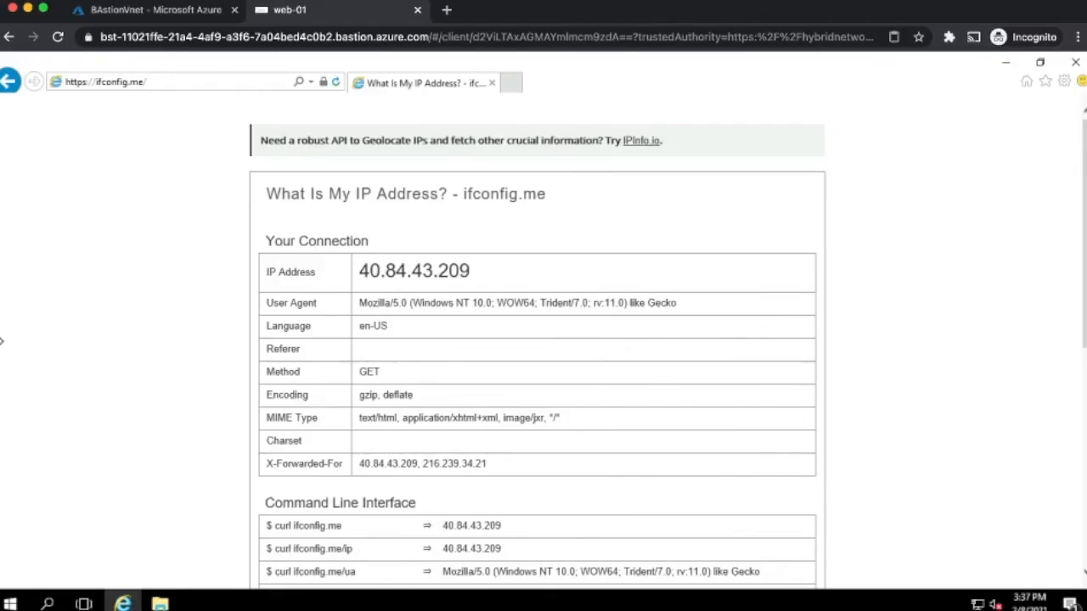
# Step: Reload ifconfig.me on web-01 to confirm the new outbound IP 52.167.251.75
pyautogui.click(336, 83)
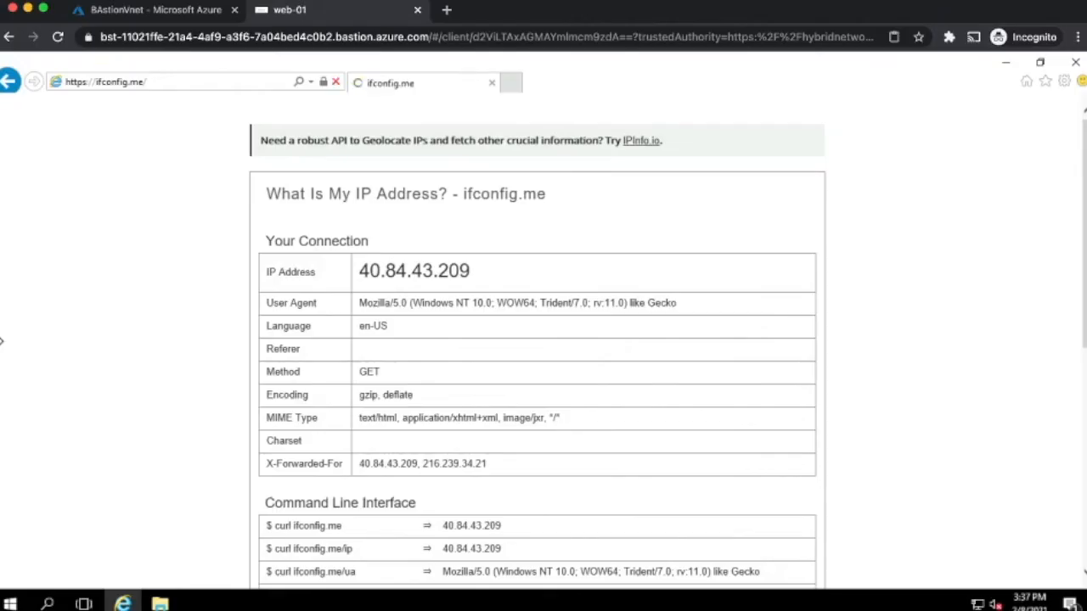
pyautogui.moveTo(482, 270); pyautogui.dragTo(358, 270)
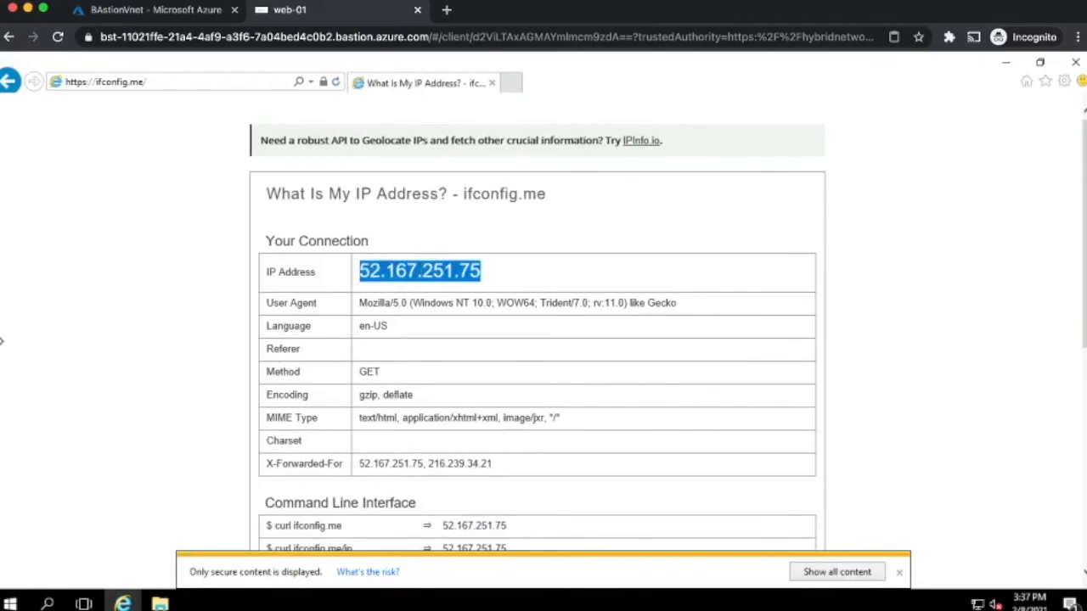
pyautogui.click(156, 9)
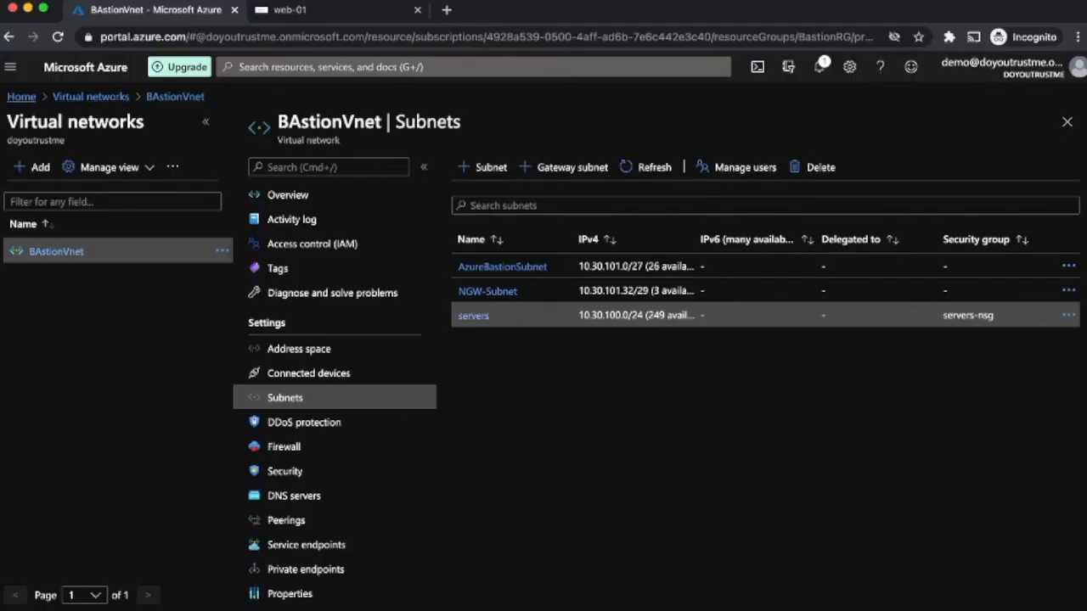
# Step: Check that NGW-IP is 52.167.251.75, matching web-01's outbound address, then bring up web-02's overview
pyautogui.click(16, 102)
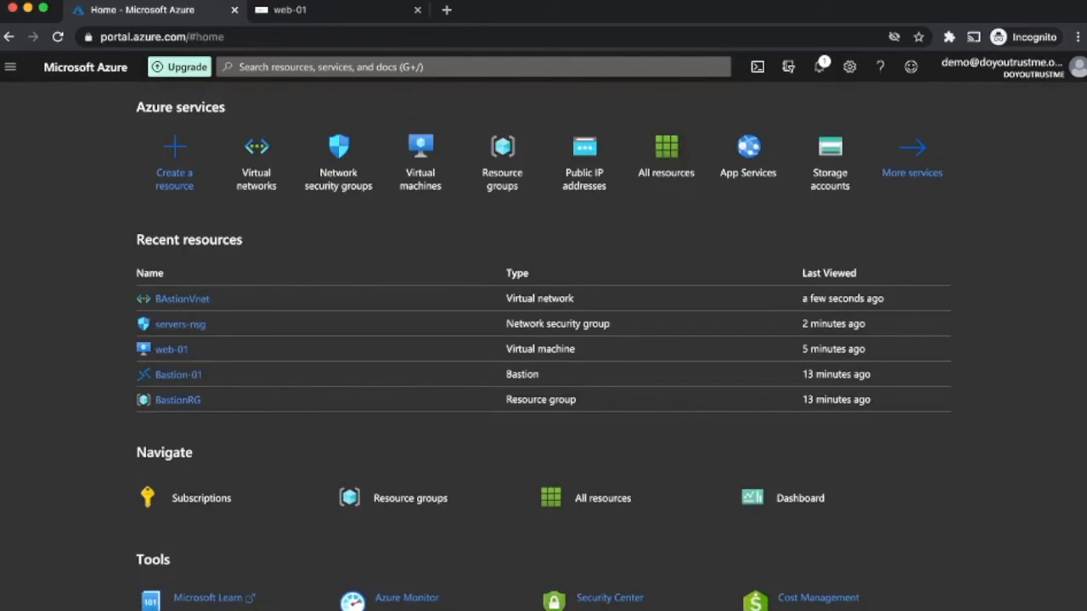
pyautogui.click(425, 67)
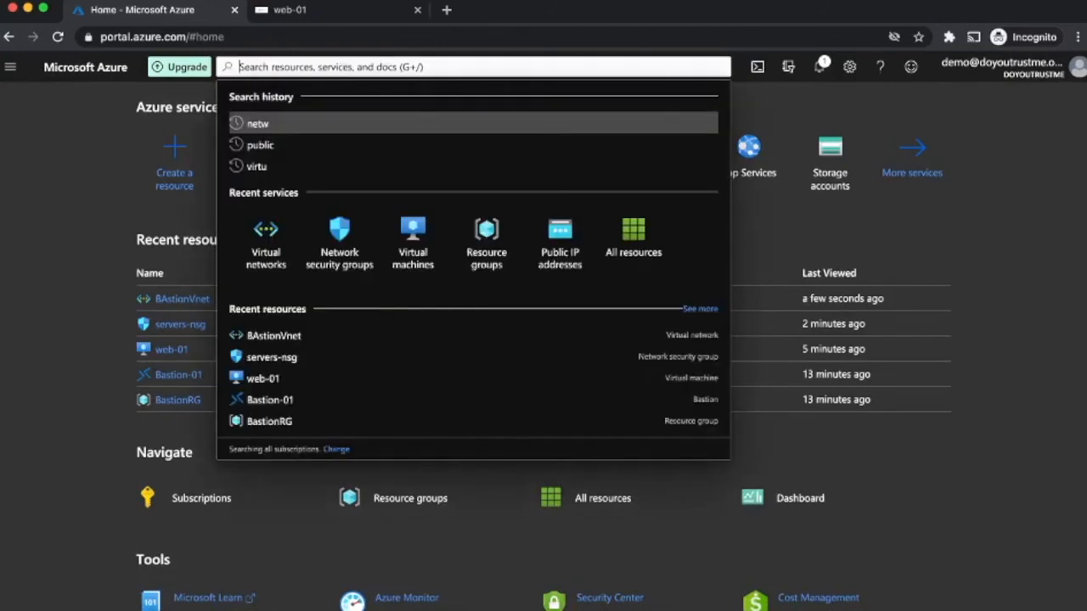
pyautogui.click(560, 234)
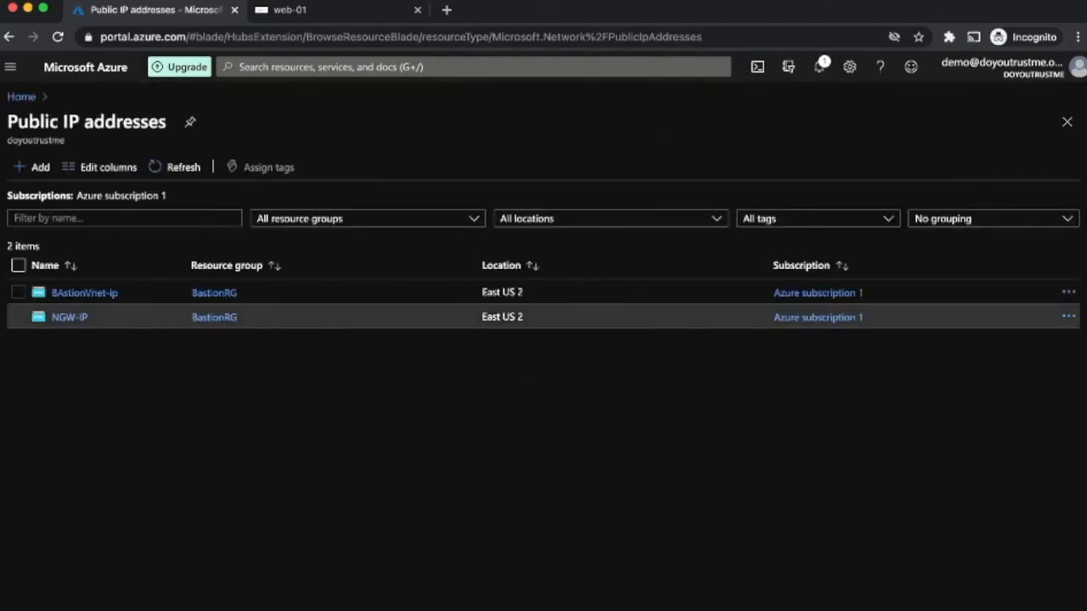
pyautogui.click(68, 317)
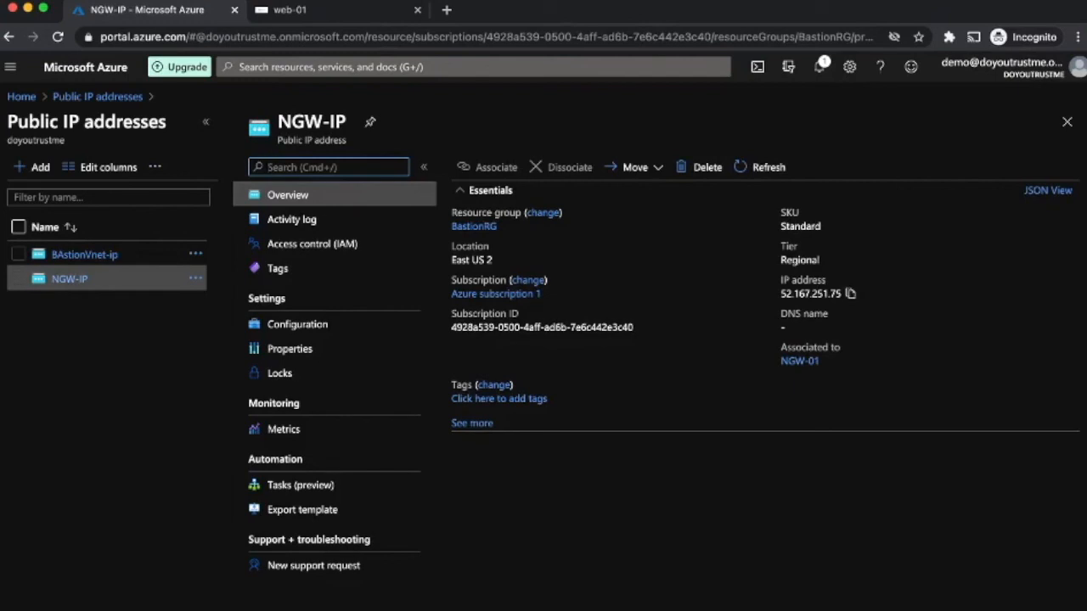
pyautogui.click(323, 10)
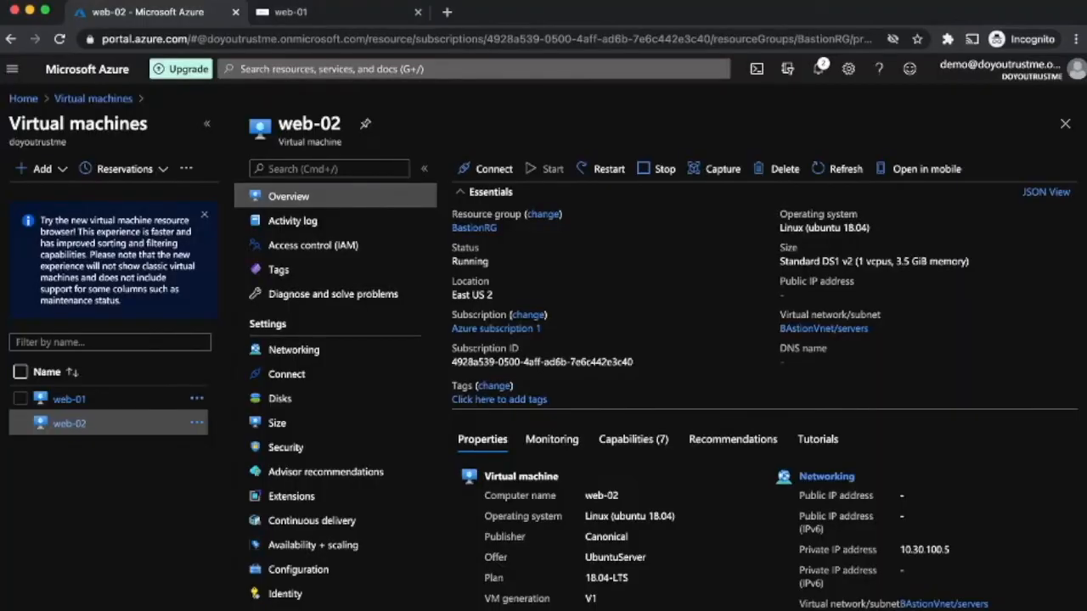
# Step: Connect to web-02 over Bastion SSH using the administrator username and password
pyautogui.click(488, 168)
pyautogui.click(475, 249)
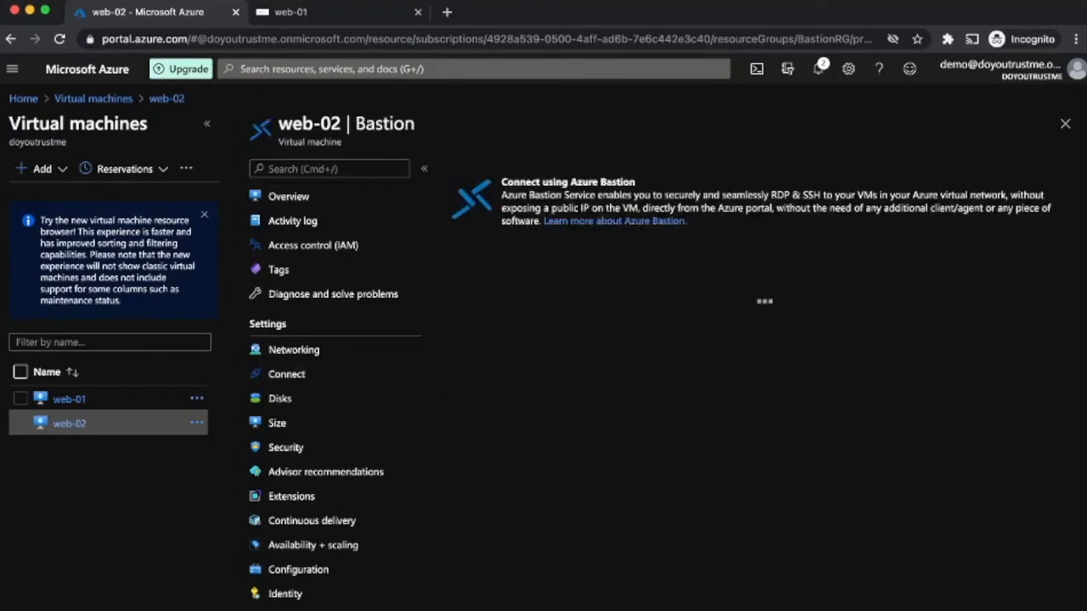
pyautogui.click(489, 350)
pyautogui.write('azureuser')
pyautogui.click(488, 445)
pyautogui.write('•••••••')
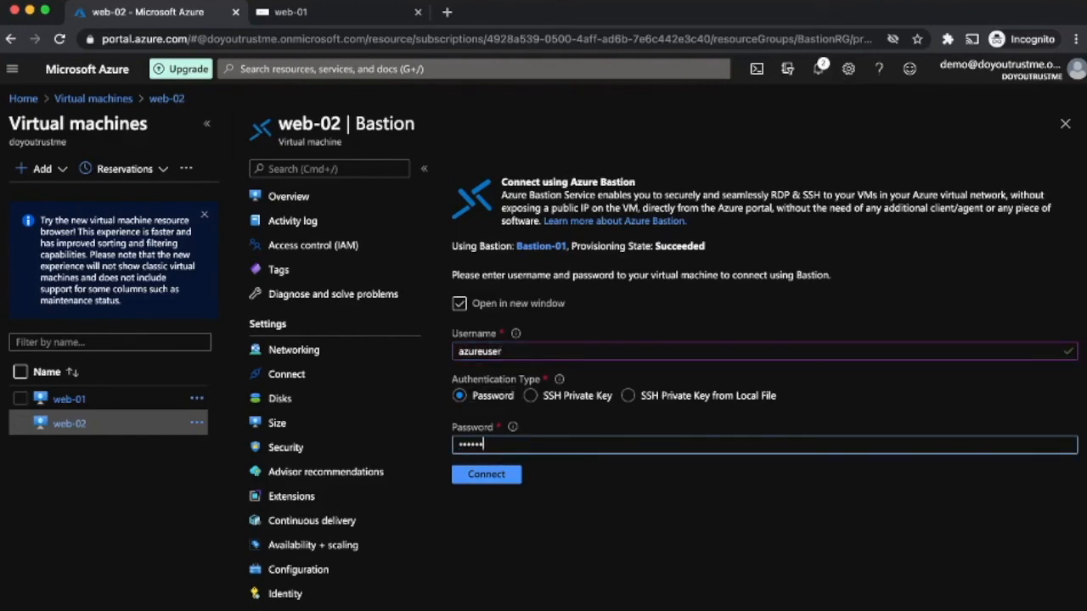
pyautogui.press('BackSpace')
pyautogui.press('BackSpace')
pyautogui.press('BackSpace')
pyautogui.press('BackSpace')
pyautogui.press('BackSpace')
pyautogui.press('BackSpace')
pyautogui.press('BackSpace')
pyautogui.press('BackSpace')
pyautogui.write('•••••••')
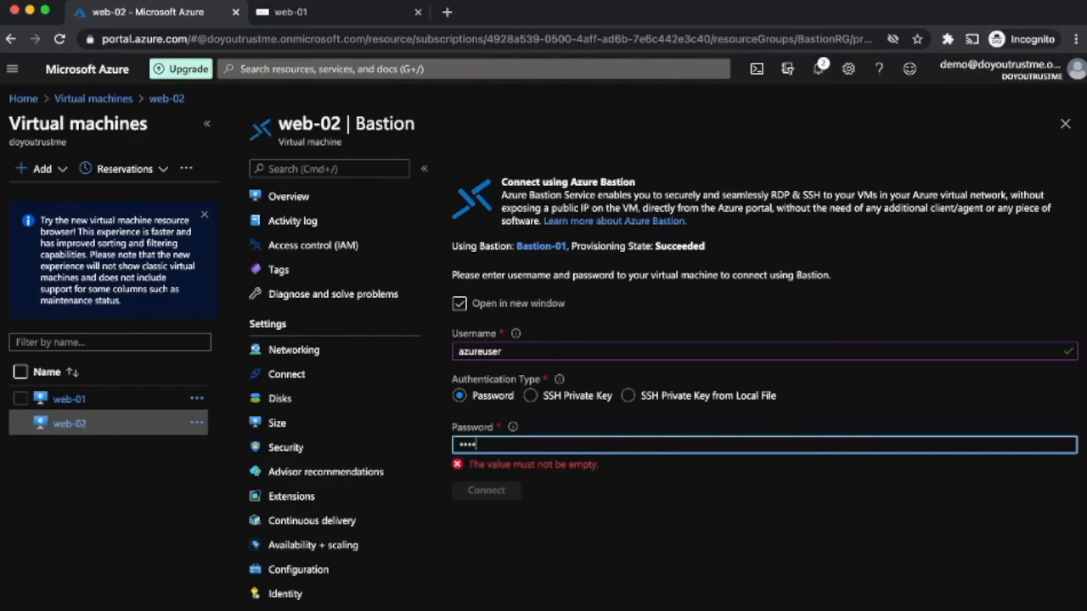
pyautogui.write('•••••••')
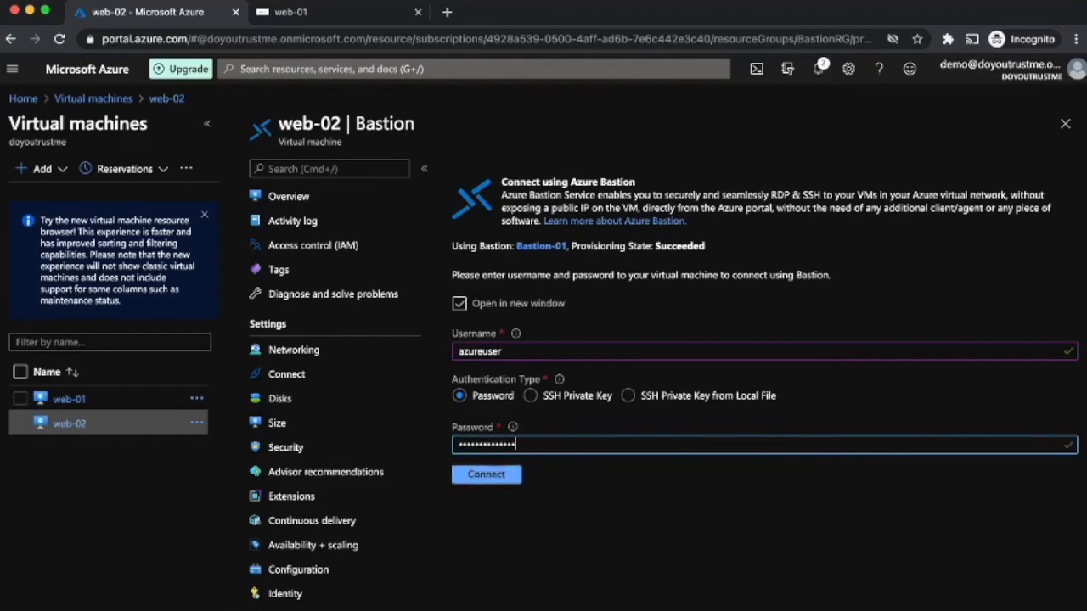
pyautogui.click(486, 475)
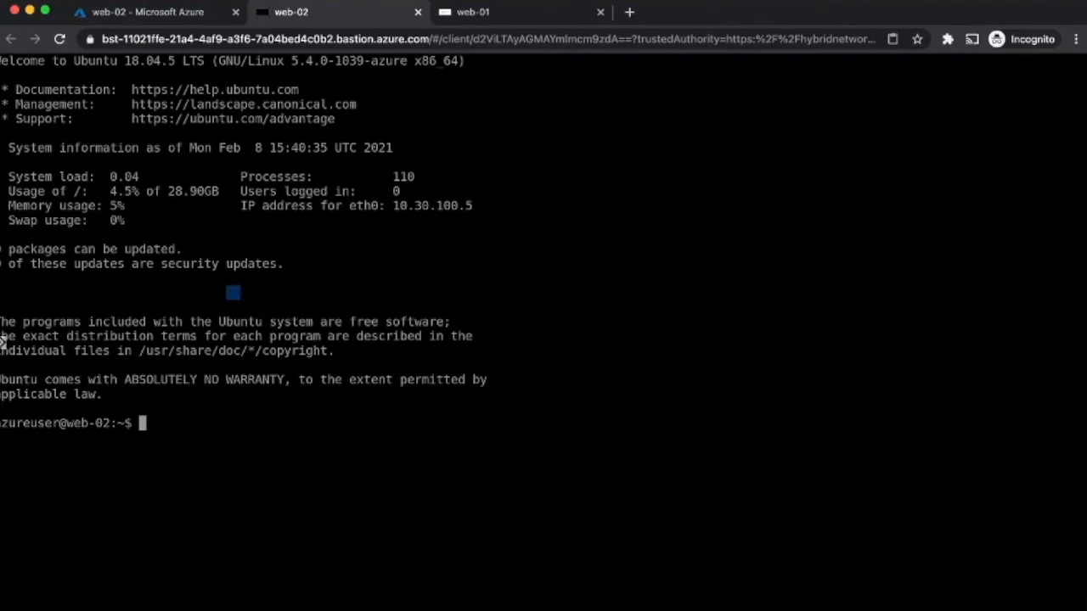
# Step: Refresh web-02's package lists with sudo apt-get update, supplying the sudo password
pyautogui.write('sudo apt')
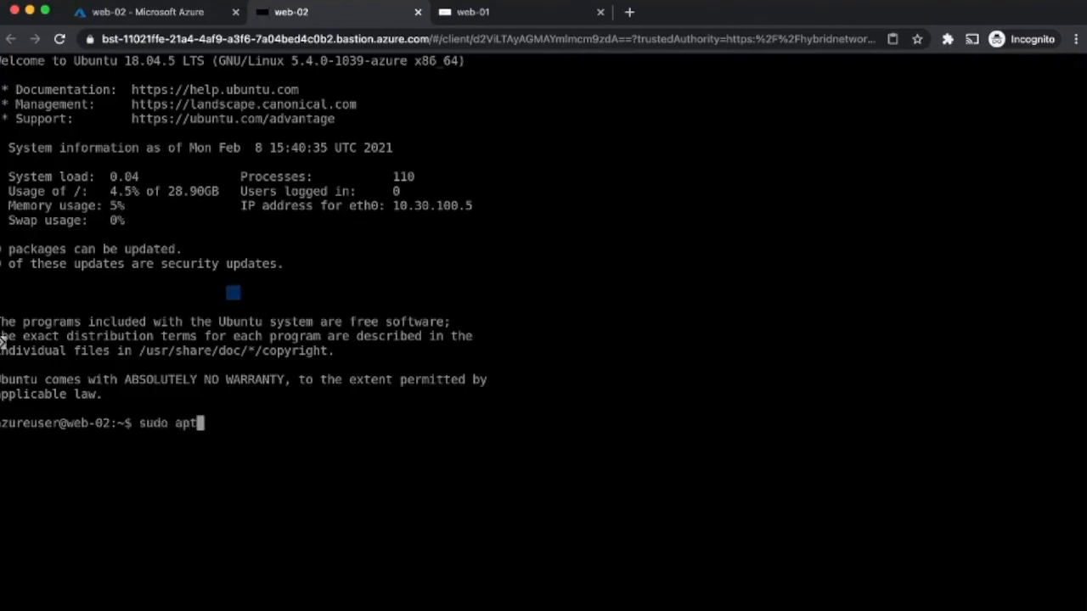
pyautogui.write('-get update')
pyautogui.press('Return')
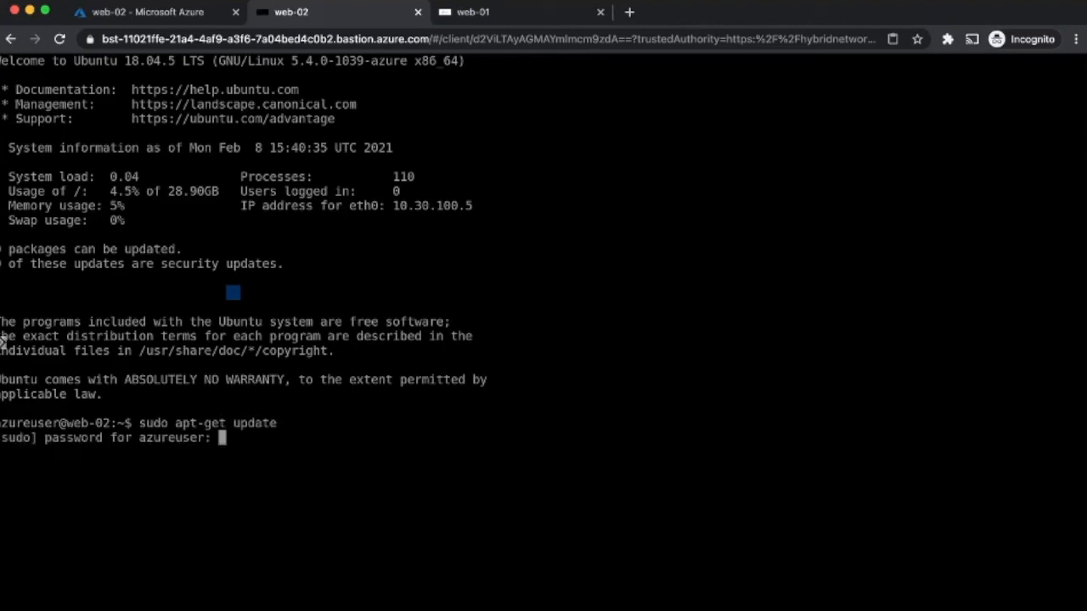
pyautogui.press('Return')
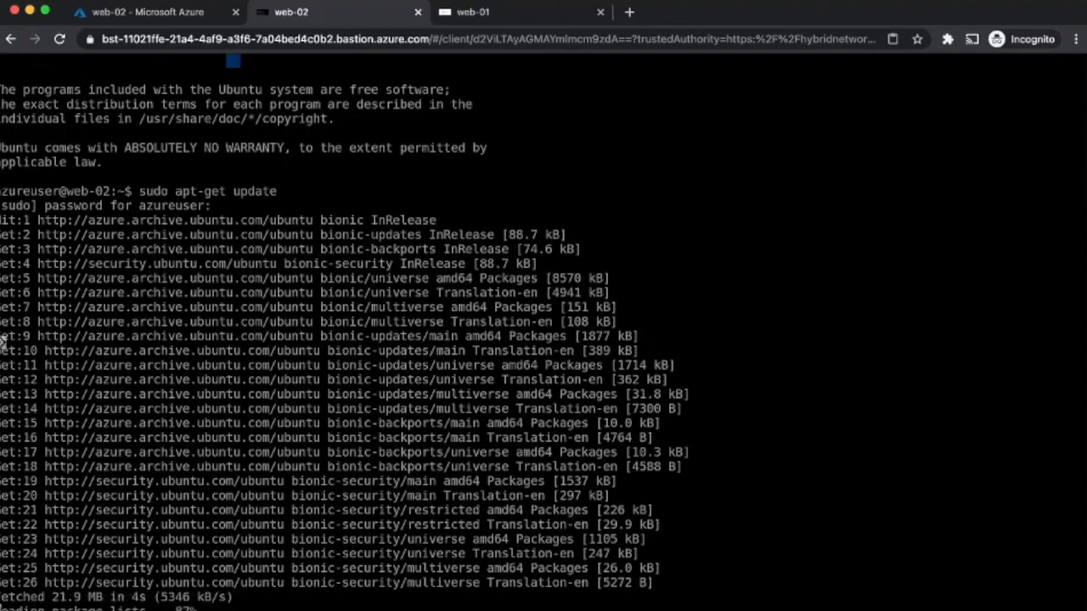
# Step: Run sudo apt-get upgrade and confirm with y to install the updates
pyautogui.press('Up')
pyautogui.press('BackSpace')
pyautogui.press('BackSpace')
pyautogui.press('BackSpace')
pyautogui.press('BackSpace')
pyautogui.write('grade')
pyautogui.press('Return')
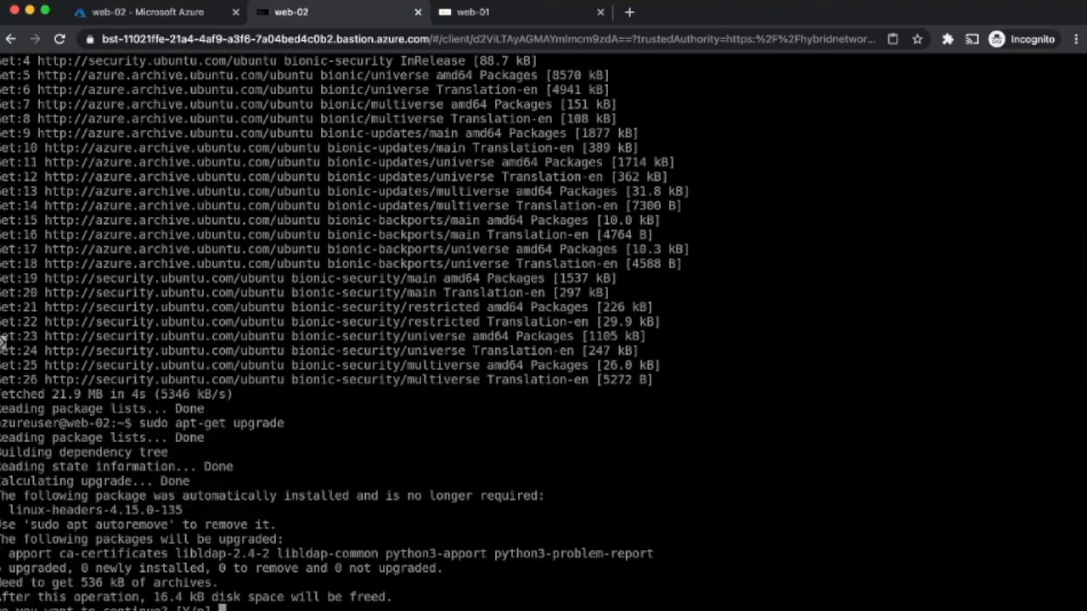
pyautogui.write('y')
pyautogui.press('Return')
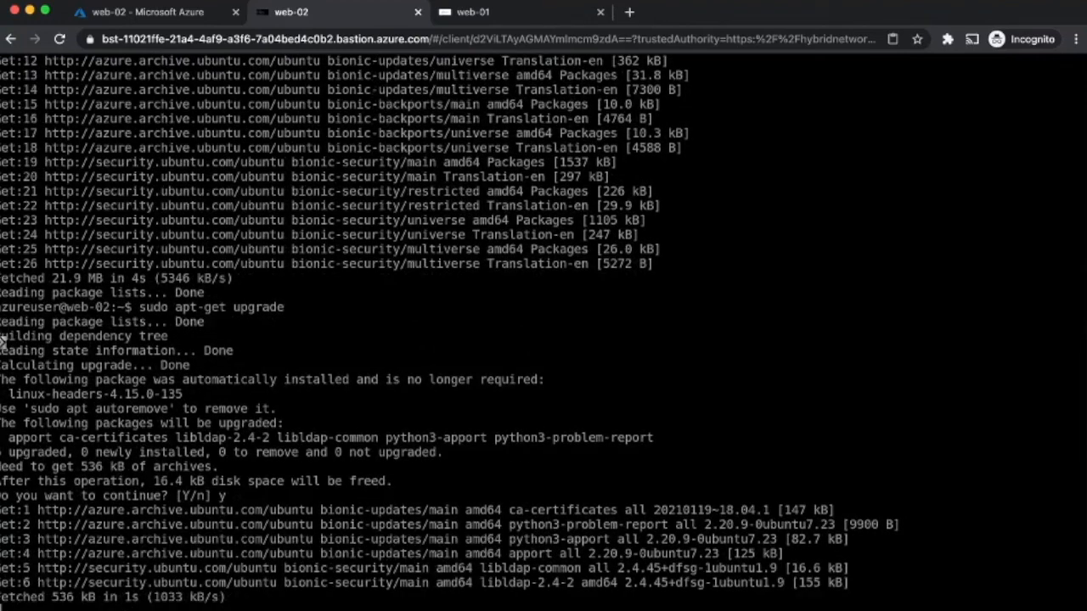